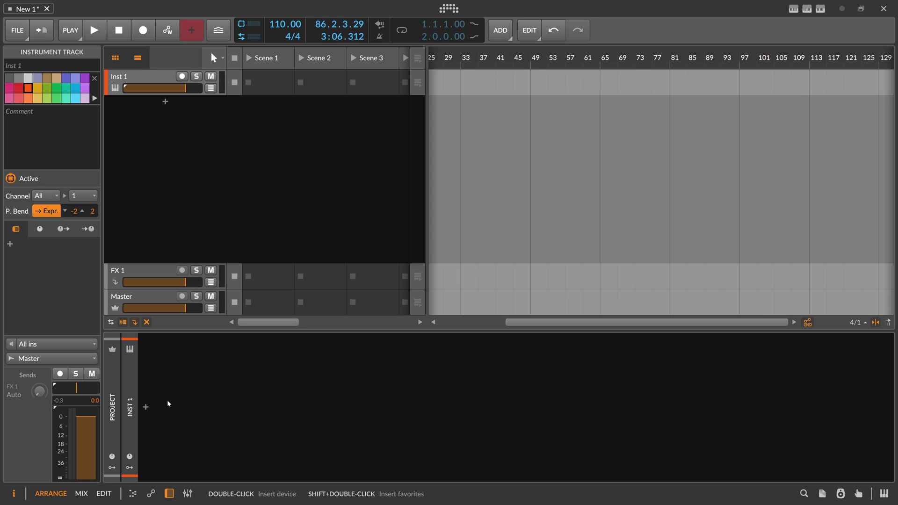
Insert a Polymer synth on the empty instrument track.
click(146, 408)
text(polymer)
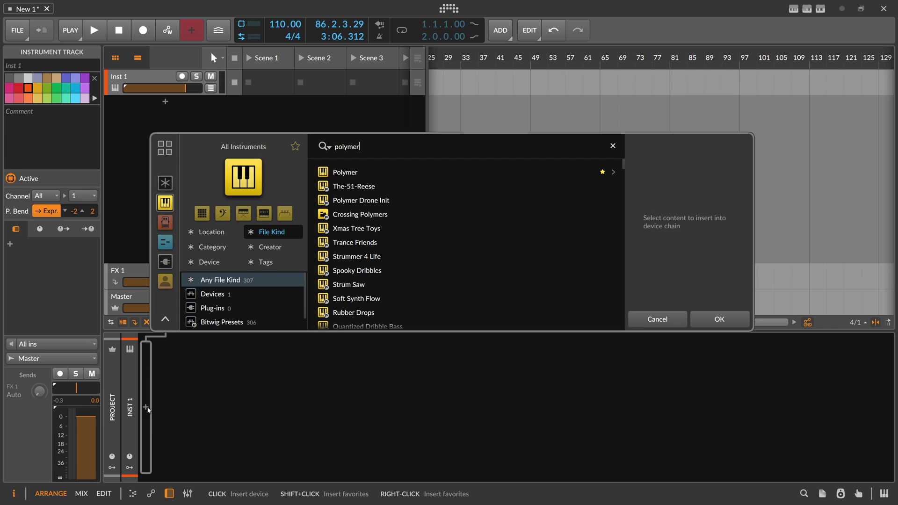
key(Return)
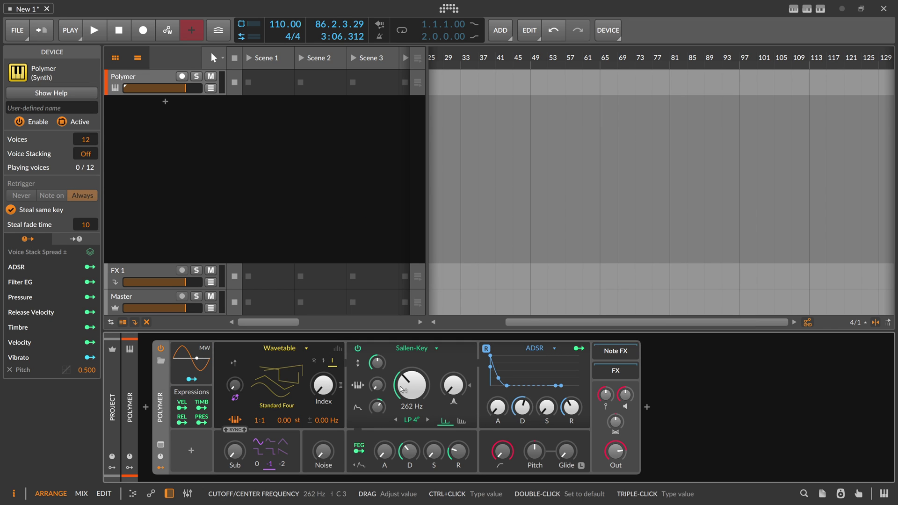
Add a Convolution reverb to Polymer's FX chain.
click(647, 407)
text(vo)
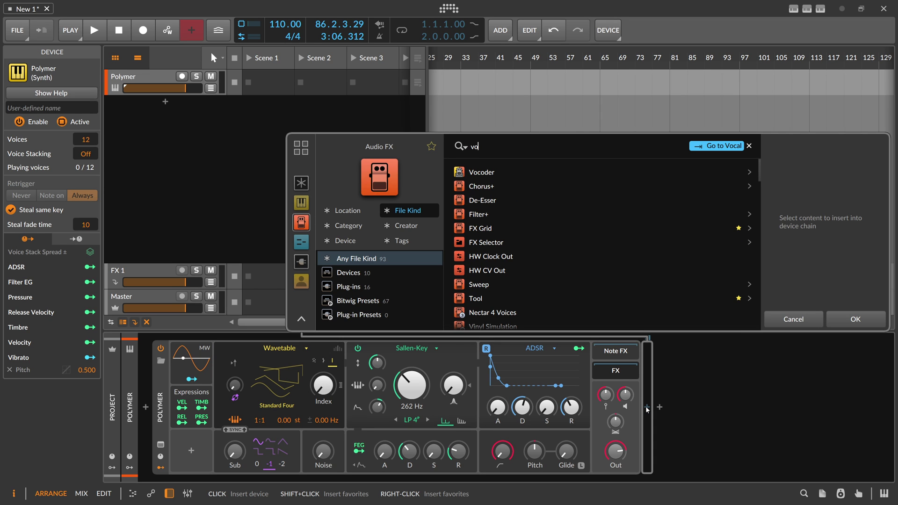
key(BackSpace)
key(BackSpace)
text(conv)
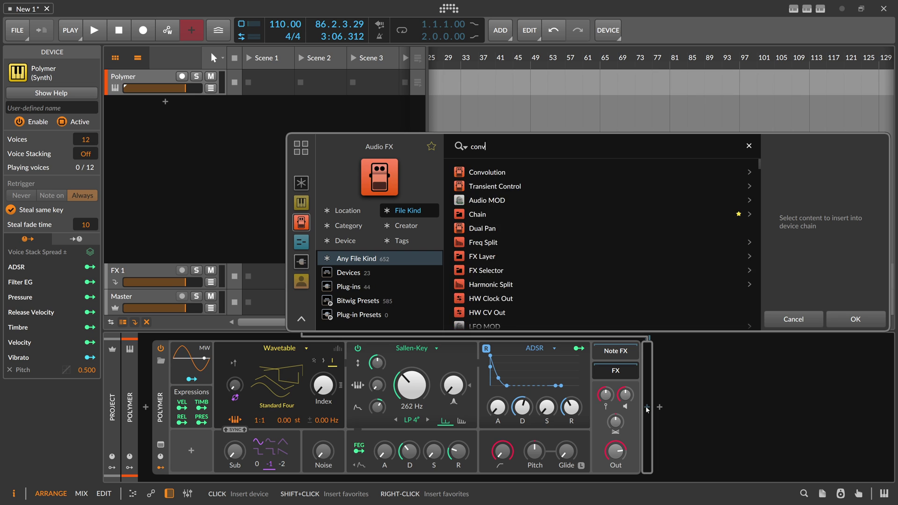
key(Down)
key(Return)
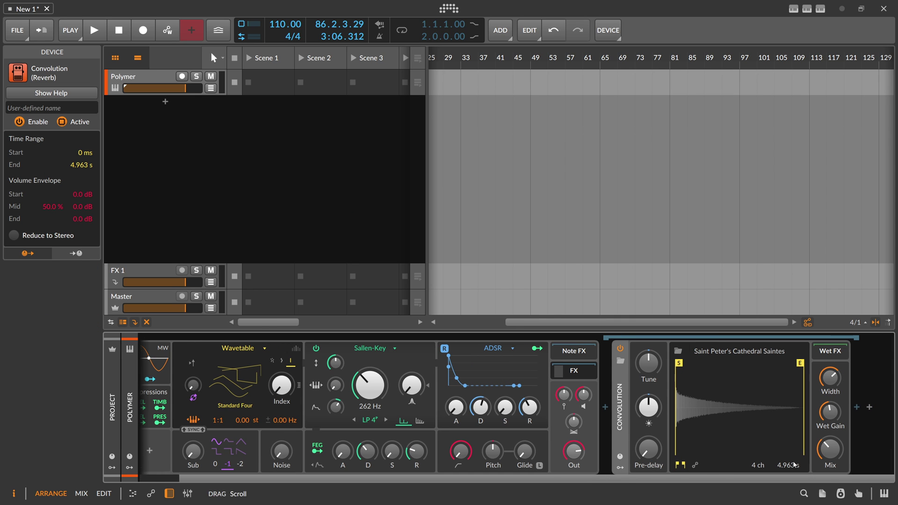
Add a Delay-2 device after the Convolution reverb.
click(855, 408)
text(delay)
key(Down)
key(Down)
key(Down)
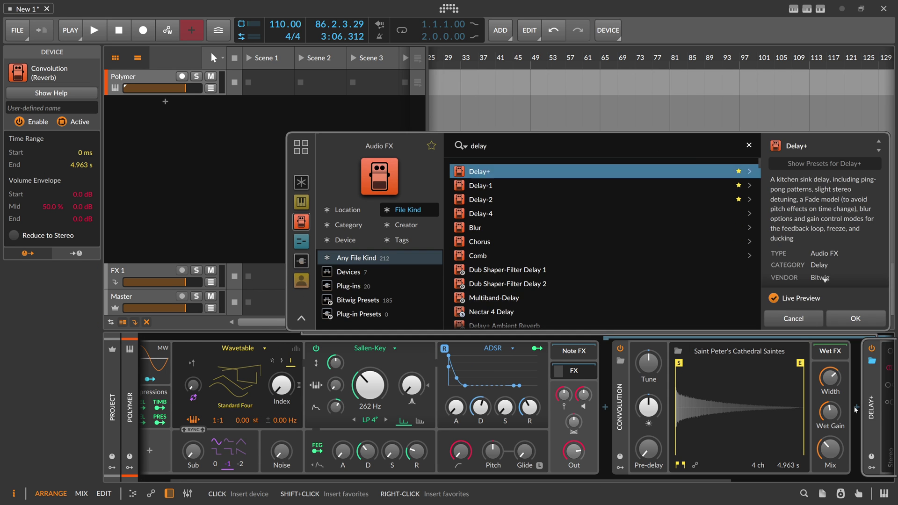
key(Return)
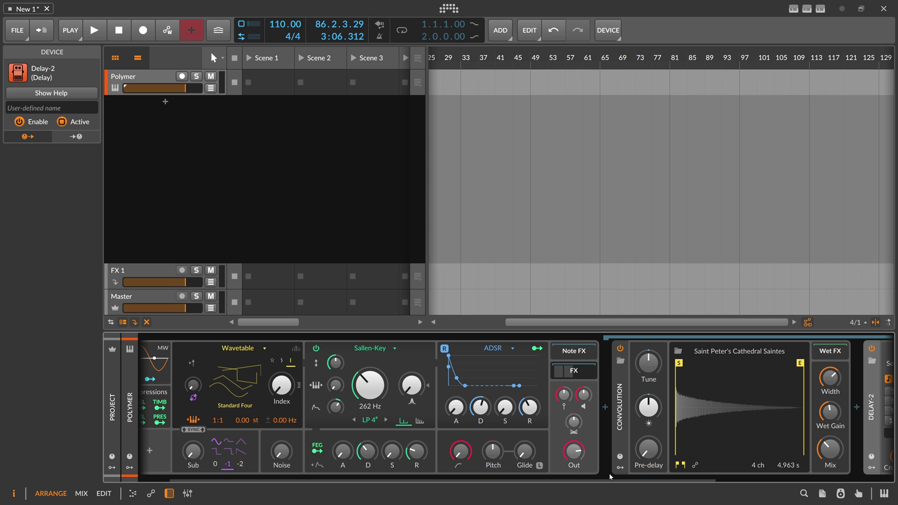
Add a Peak Limiter after Delay-2 and collapse Polymer's FX chain.
drag(613, 481, 797, 481)
click(856, 408)
text(pea)
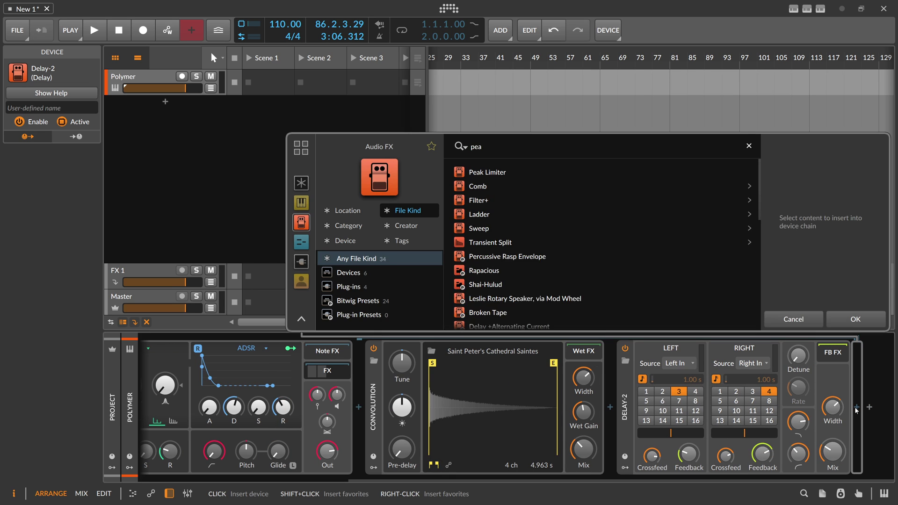
text(k)
key(Down)
key(Return)
drag(763, 481, 553, 480)
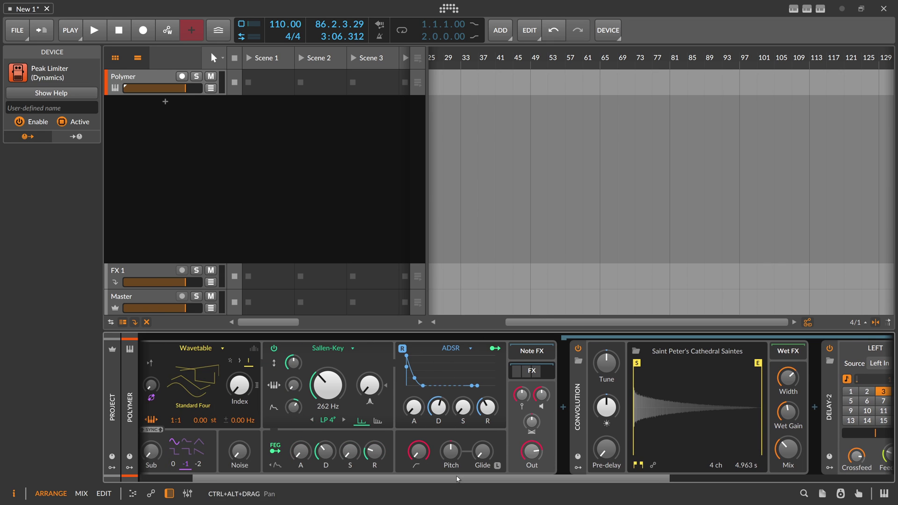
scroll(457, 478, left, 2)
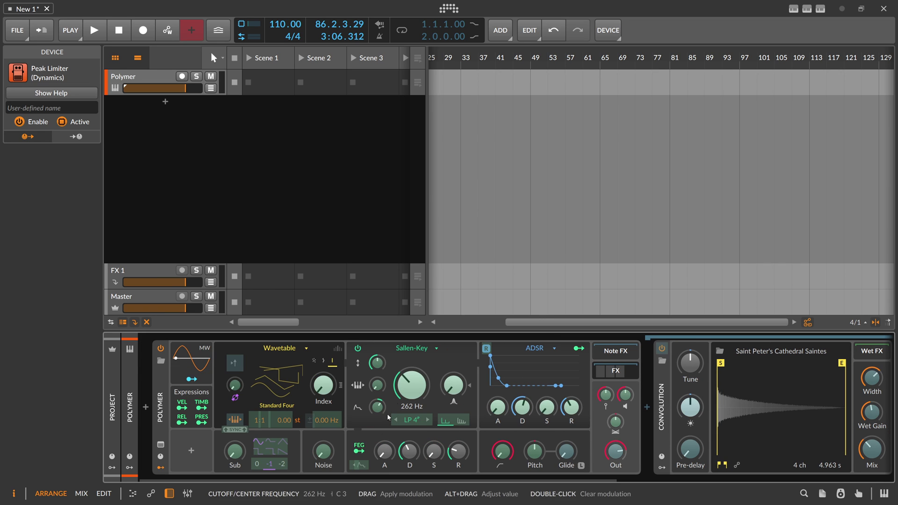
click(602, 370)
Insert a Note Grid device before Polymer and open its grid editor.
click(146, 409)
text(n)
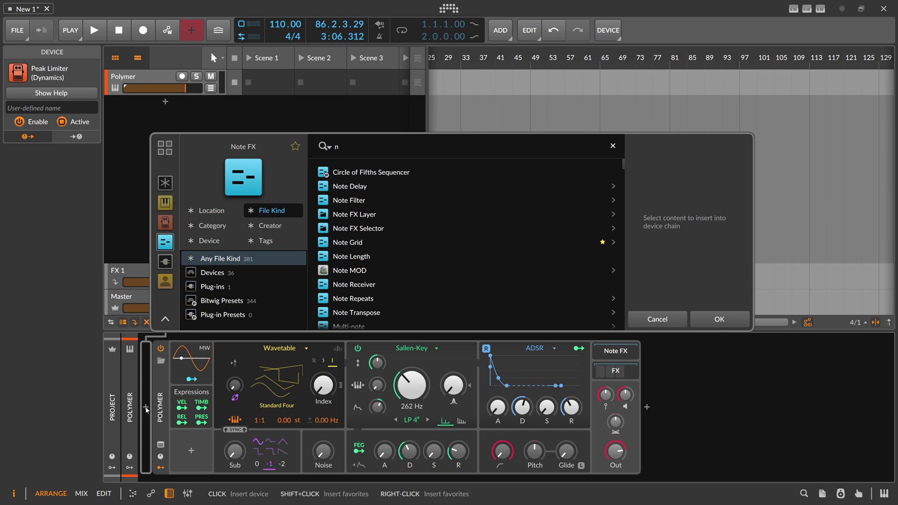
text(ote grid)
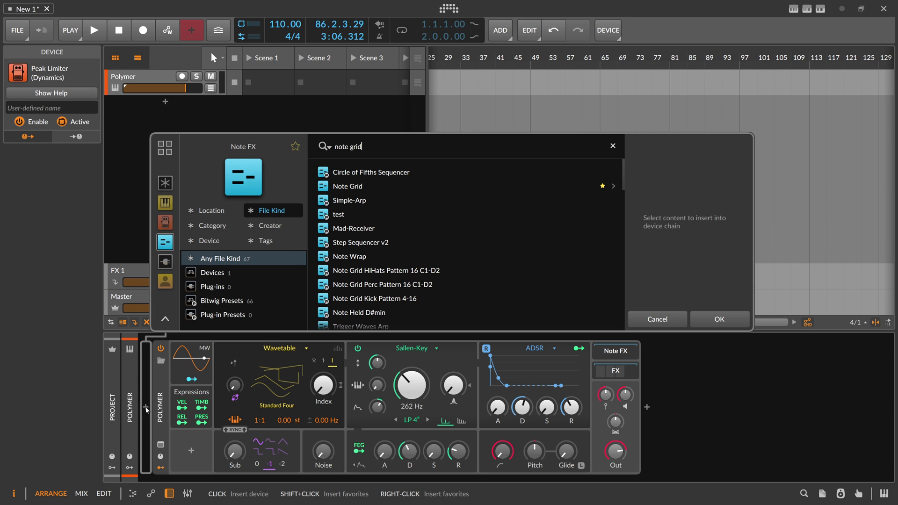
double_click(355, 187)
double_click(271, 374)
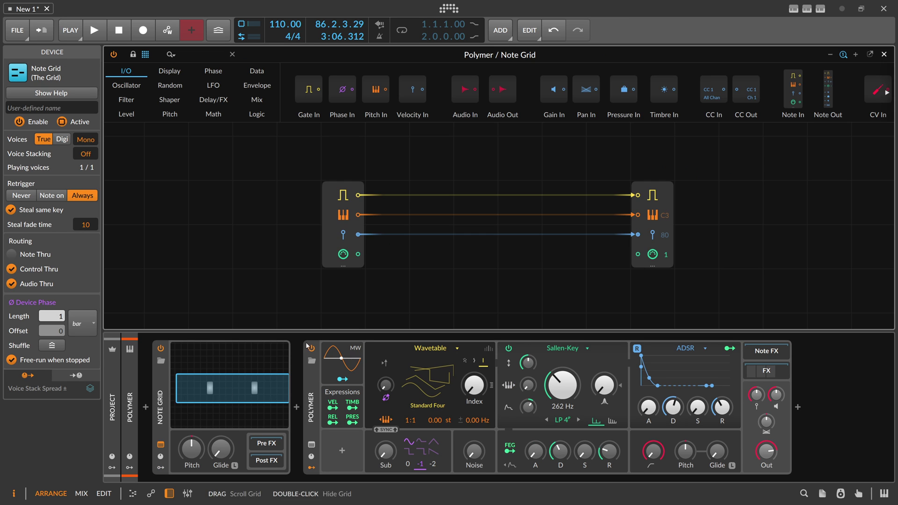
Delete the Note In module and add a Pitch Buss with its input 1 attenuator set to 7 st.
click(356, 233)
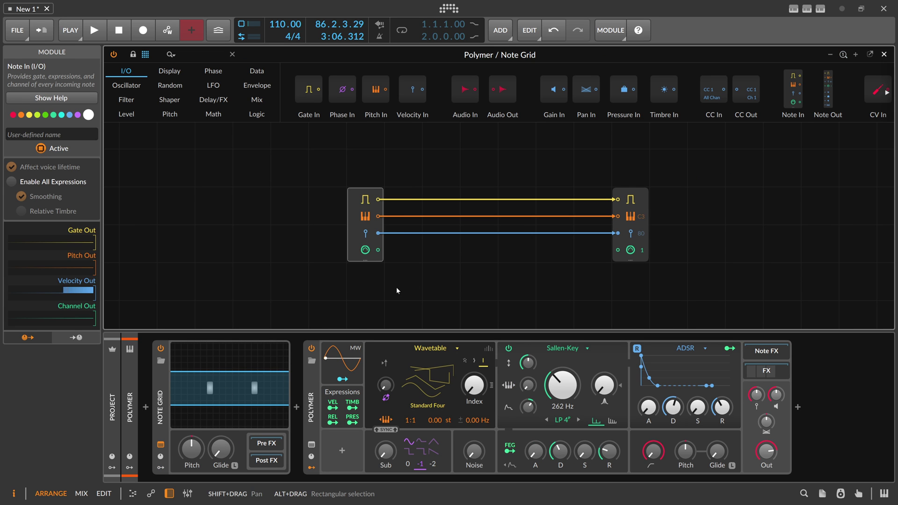
key(Delete)
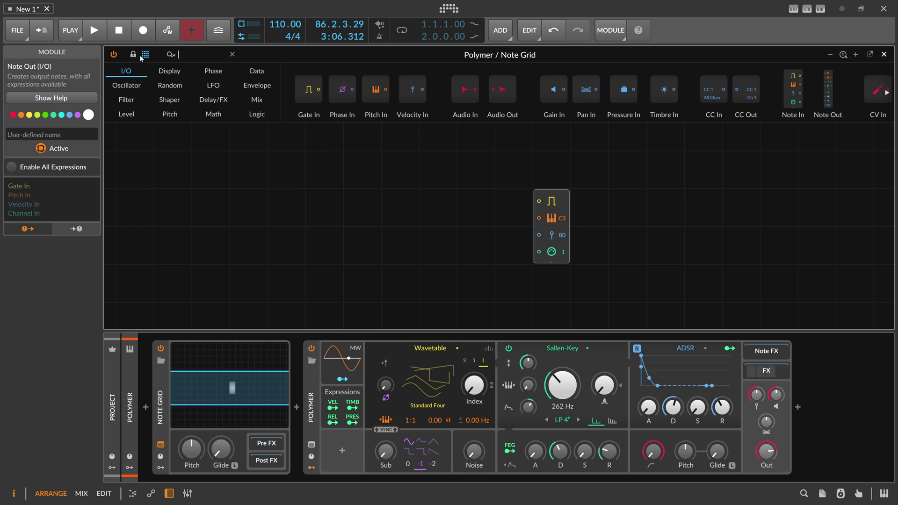
text(pitch)
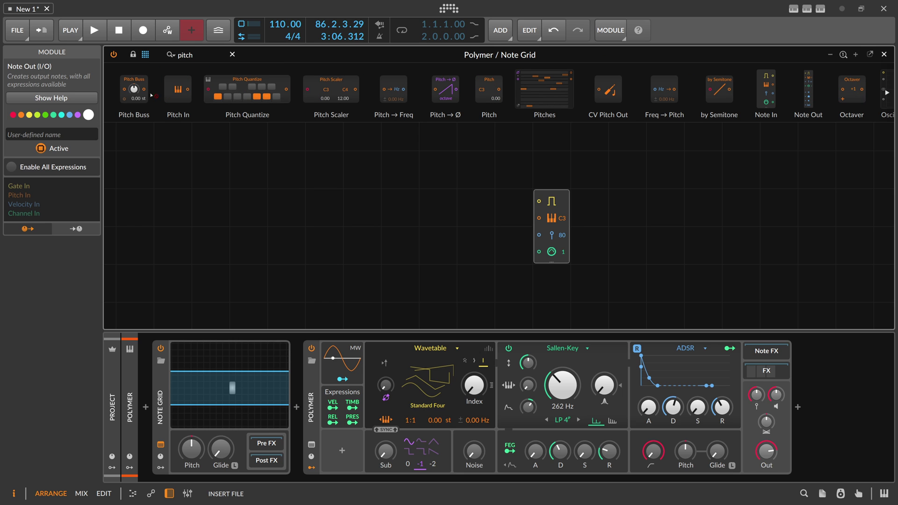
drag(151, 96, 372, 211)
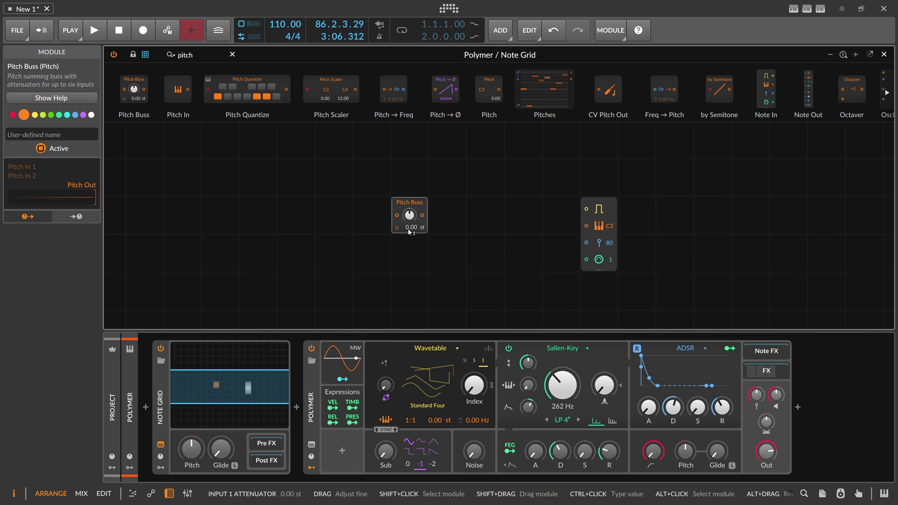
ctrl+click(414, 218)
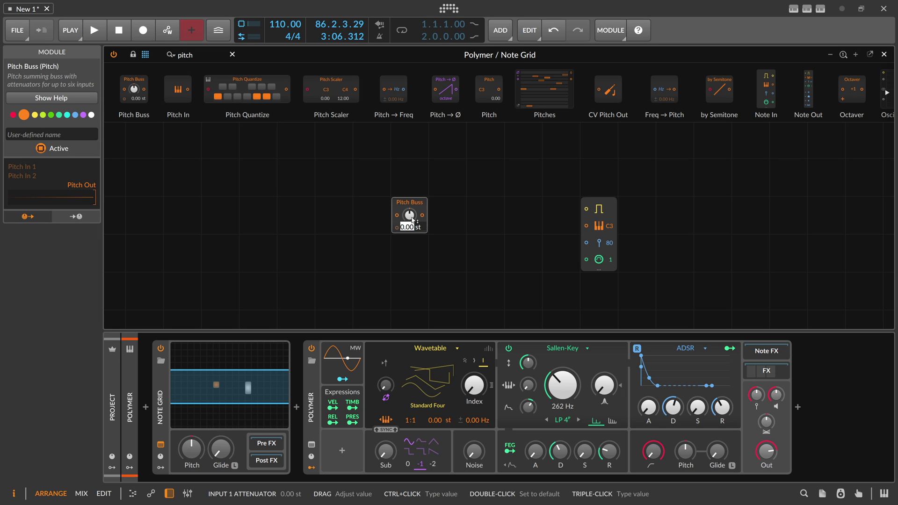
key(Return)
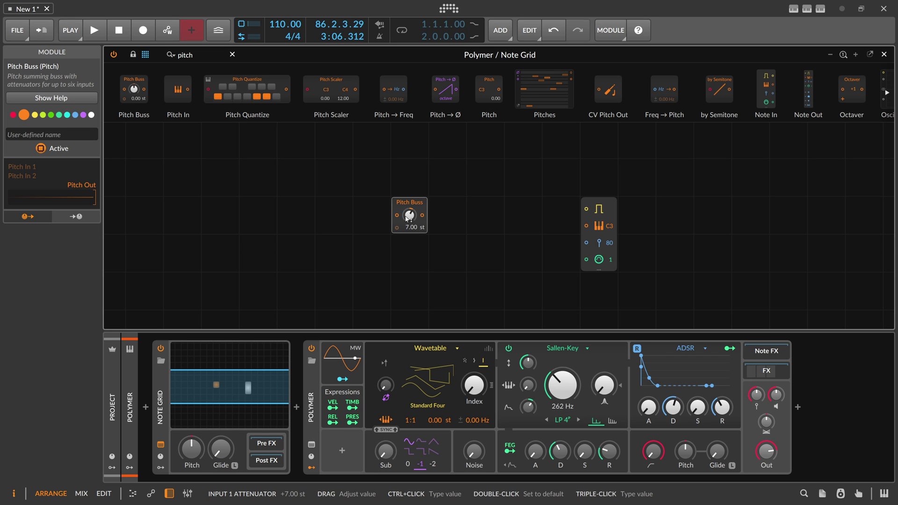
drag(373, 208, 340, 212)
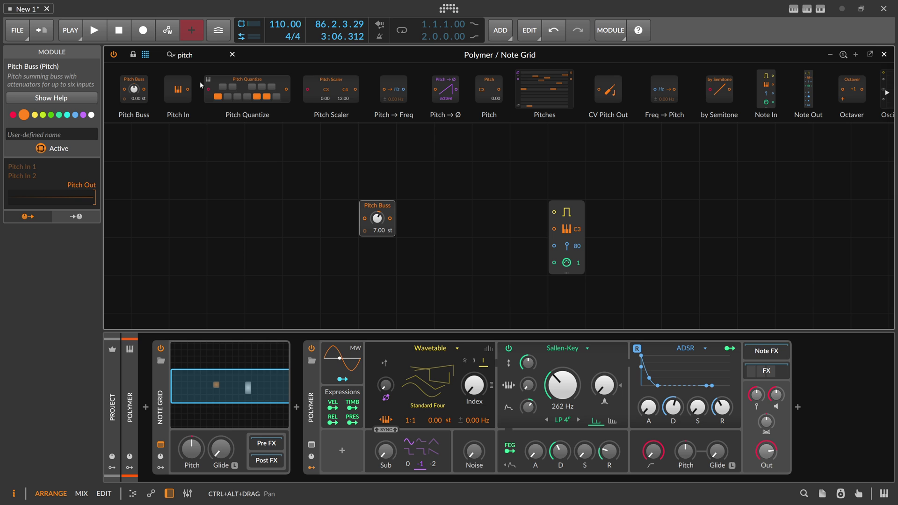
drag(194, 55, 146, 60)
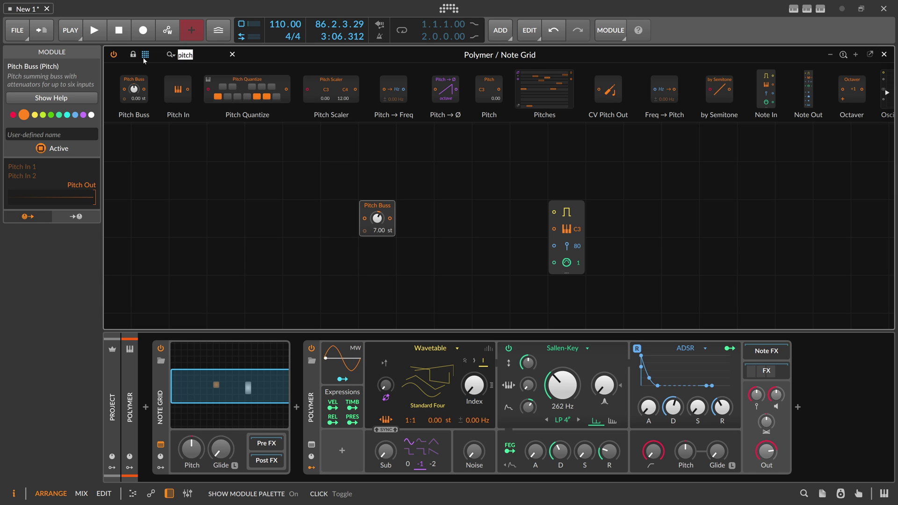
text(con)
drag(137, 89, 241, 207)
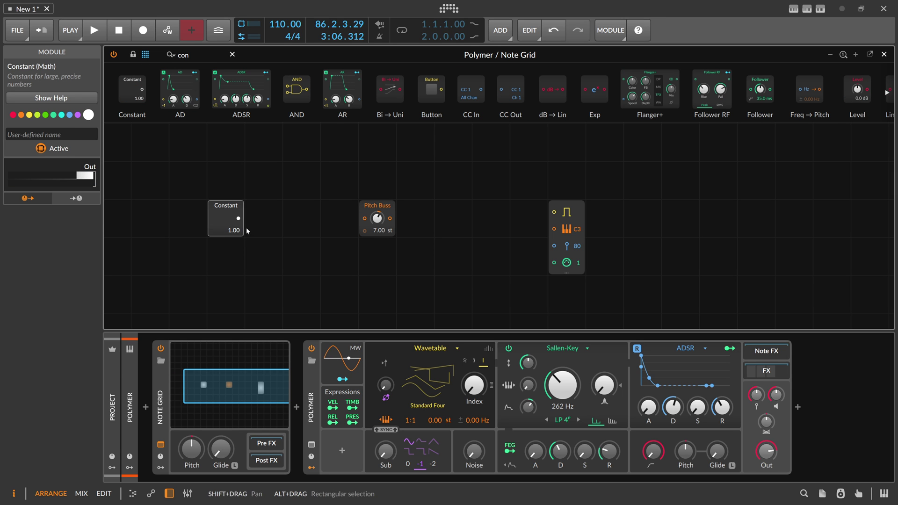
key(Delete)
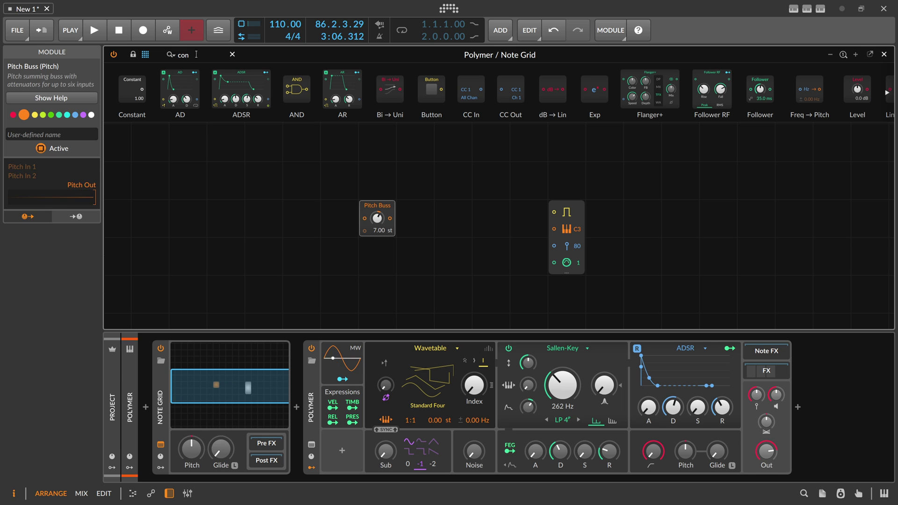
Place a Value module in the grid ahead of the Pitch Buss.
text(valu)
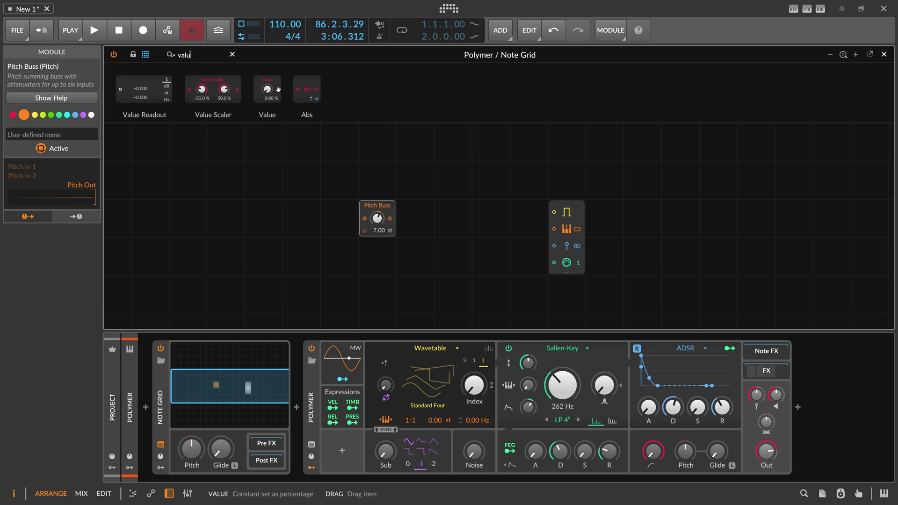
drag(267, 88, 226, 221)
click(226, 221)
click(225, 221)
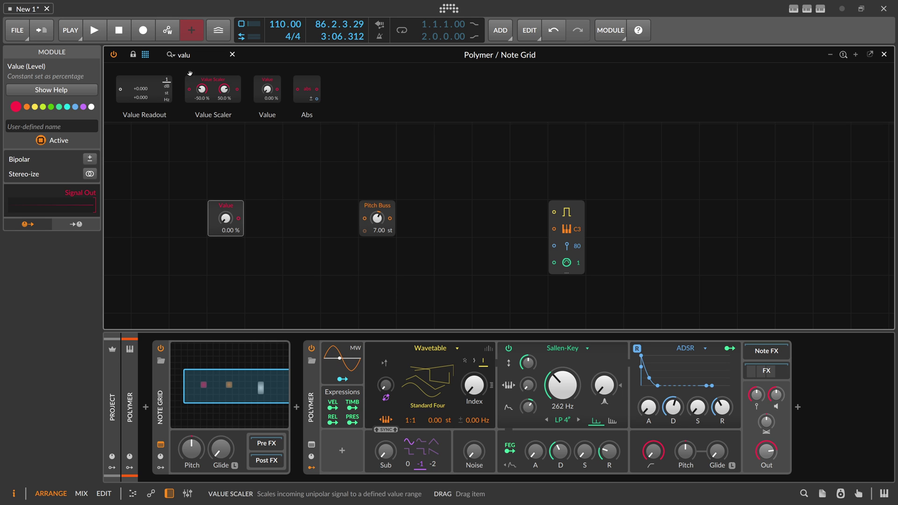
Add a Multiply module directly beside the Value module so Value feeds its first input.
drag(191, 55, 150, 59)
text(mul)
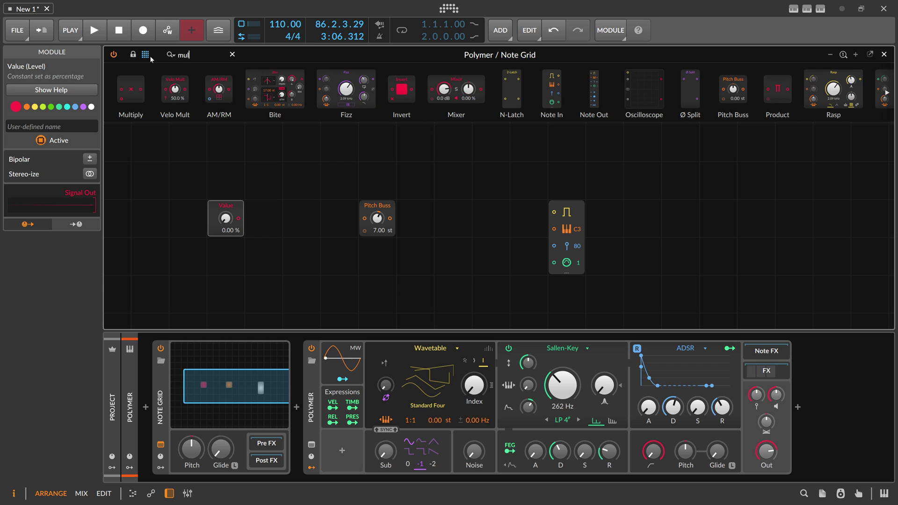
drag(131, 90, 251, 218)
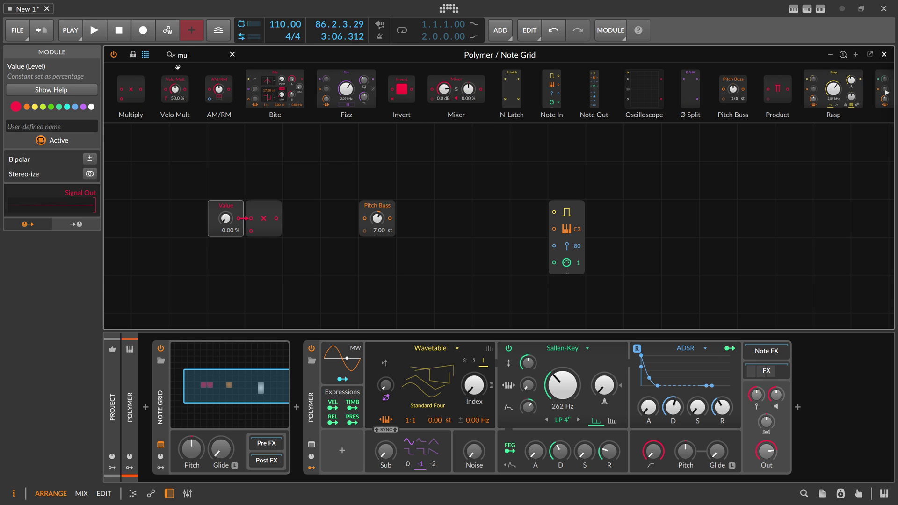
Add a Constant module above the Value module and set it to 12.
drag(190, 55, 114, 54)
text(const)
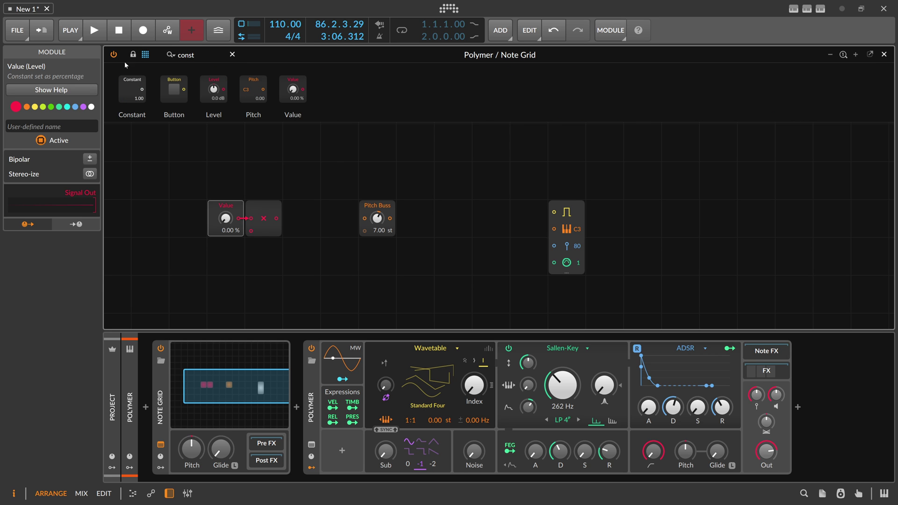
drag(133, 90, 236, 182)
double_click(232, 193)
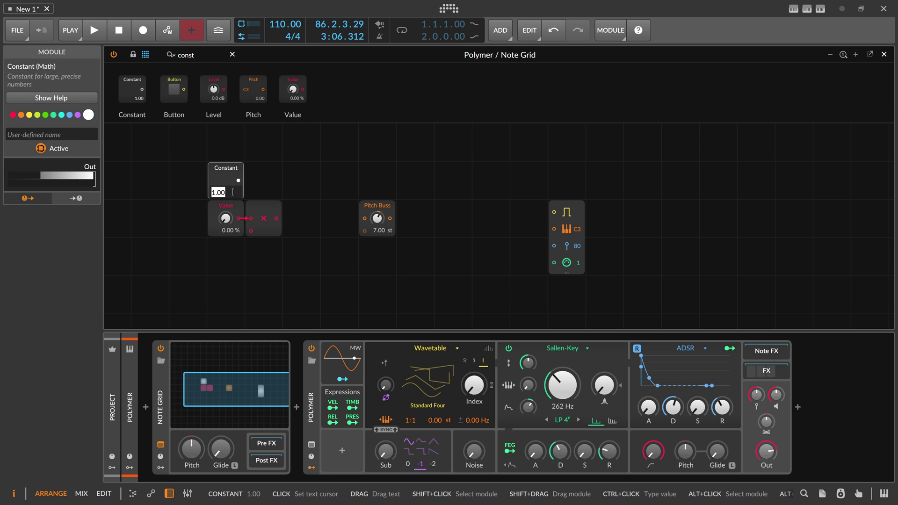
text(12)
key(Return)
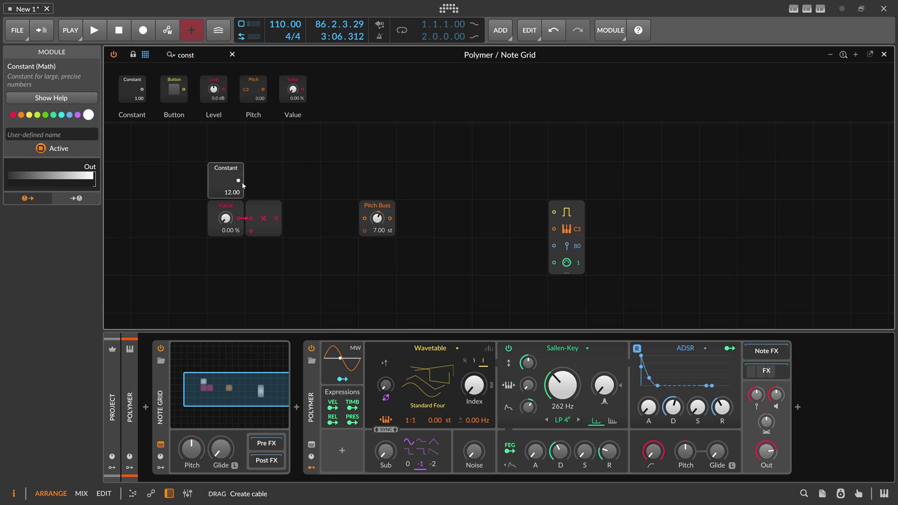
Wire Constant to Multiply's second input, Multiply to the Pitch Buss, and the Pitch Buss to Note Out's pitch input.
drag(239, 180, 226, 162)
drag(227, 220, 226, 299)
drag(311, 216, 554, 229)
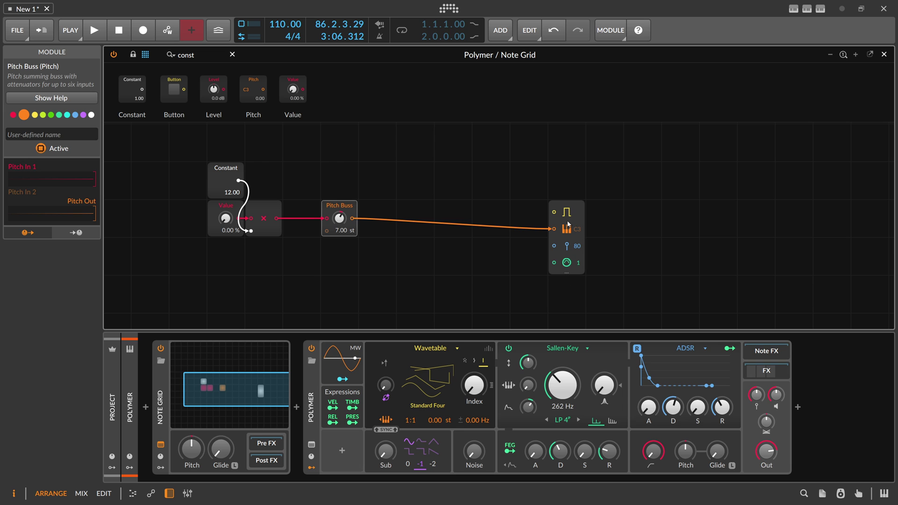
Add a Triggers module and connect its output to the gate input of Note Out.
drag(204, 55, 95, 56)
text(trigger)
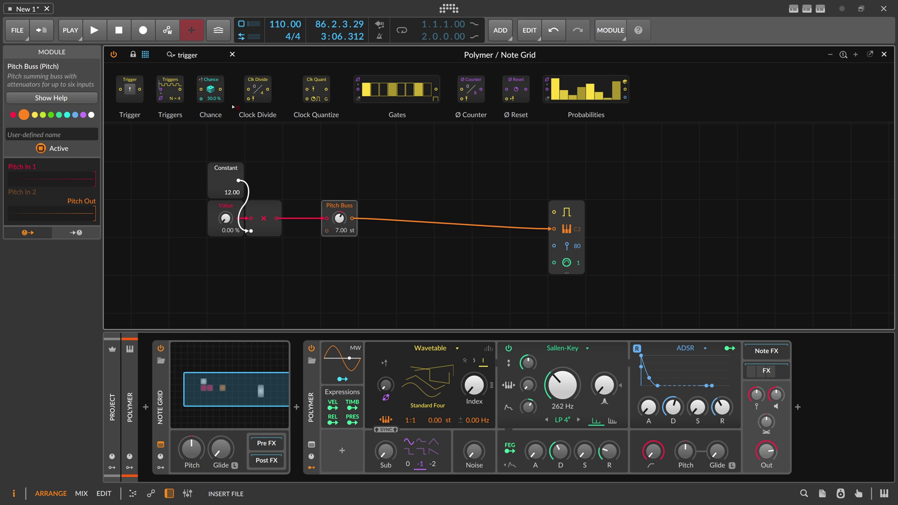
drag(232, 107, 554, 213)
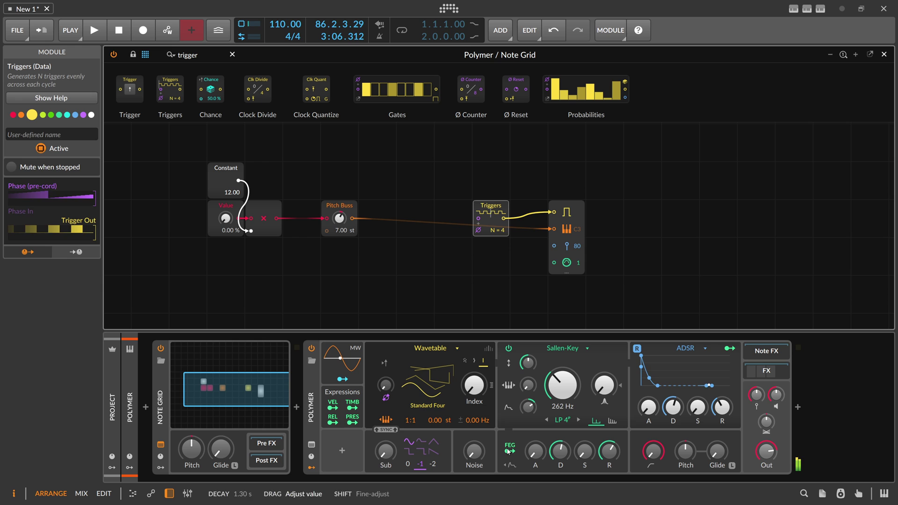
Insert the VirtualKeyboard plug-in between Note Grid and Polymer, and move its window clear of the patch modules.
click(296, 408)
text(virtual)
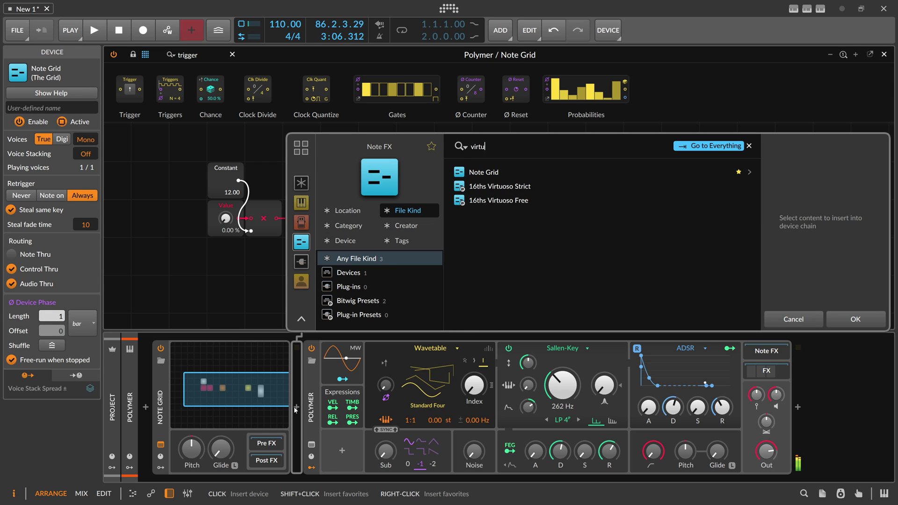
click(305, 220)
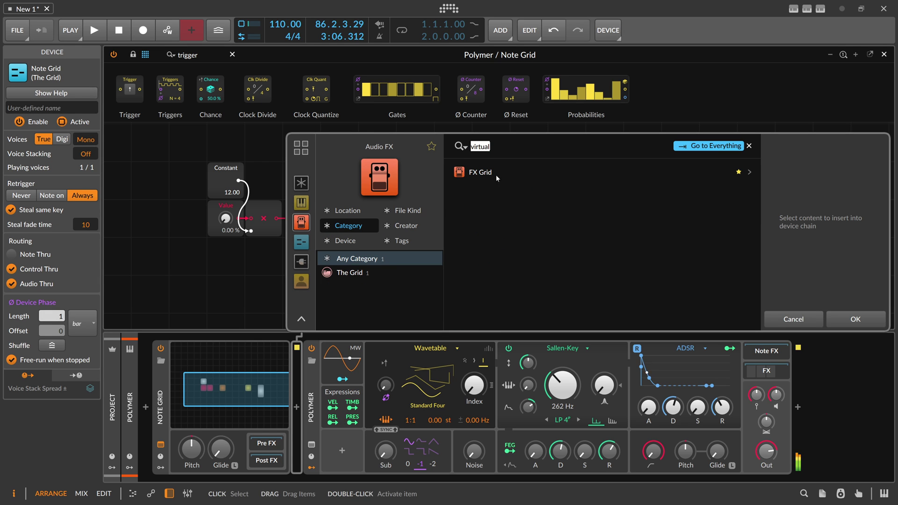
click(302, 203)
click(482, 187)
double_click(484, 189)
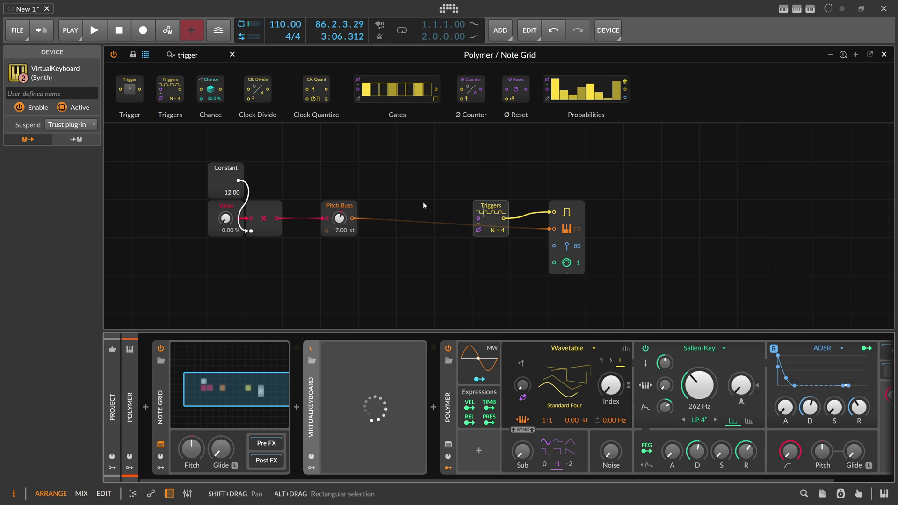
drag(378, 206, 576, 31)
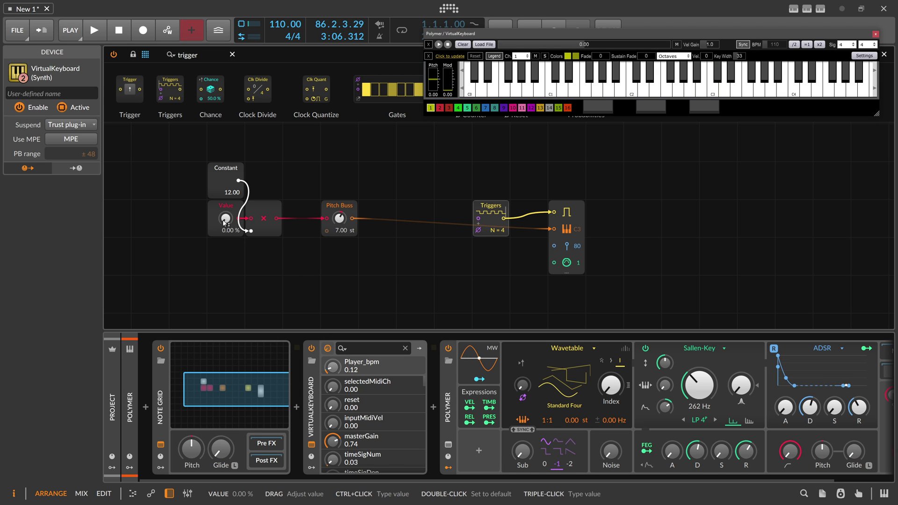
Try the Value knob against the virtual keyboard and switch the Polymer synth off.
mouse_move(225, 222)
mouse_down()
mouse_move(225, 208)
mouse_move(225, 231)
mouse_up()
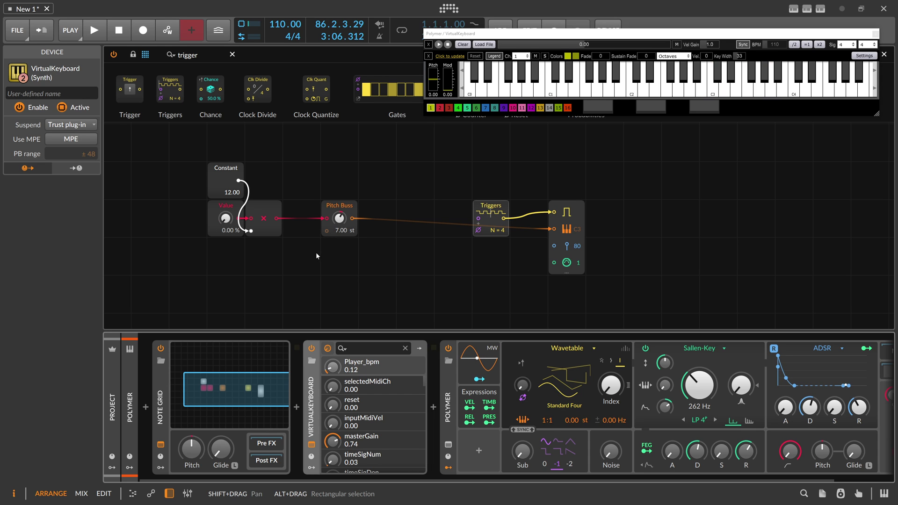
click(448, 348)
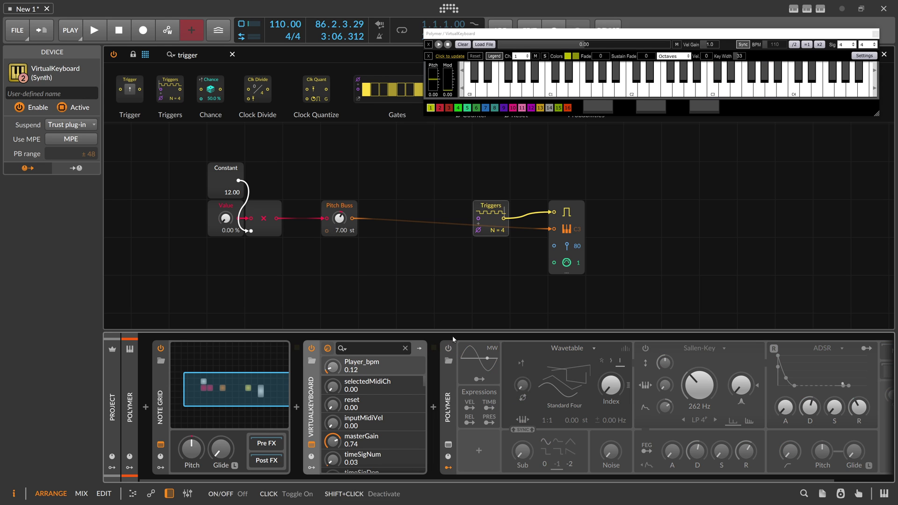
click(272, 209)
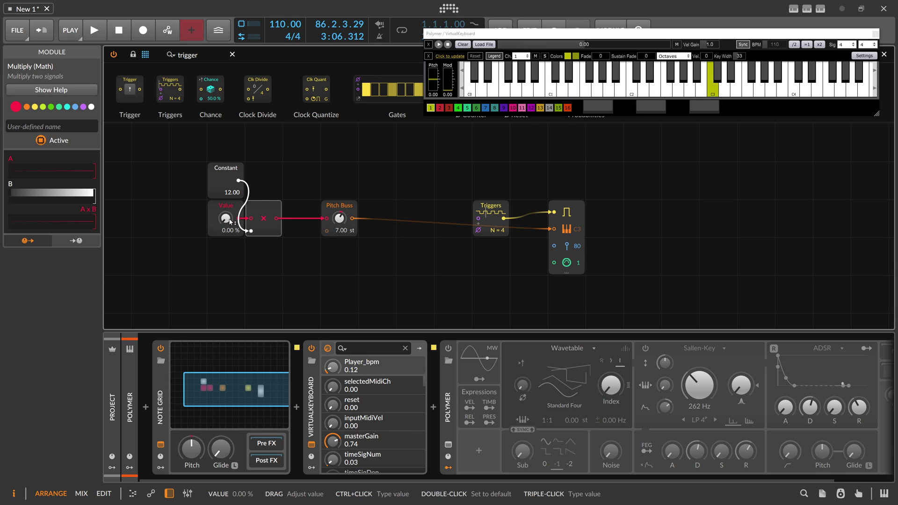
Add a Value Readout fed by Multiply's output, test it with Value at about 5.7 %, and reset Value.
click(188, 55)
text(rea)
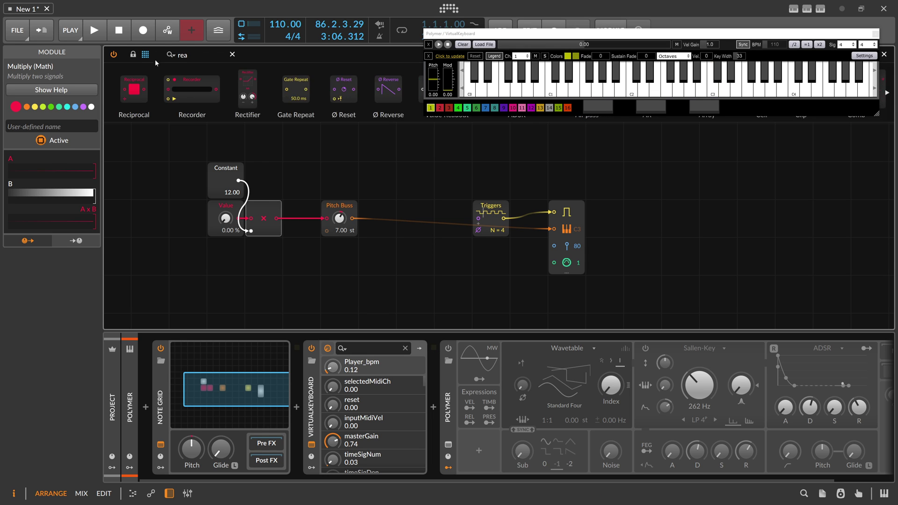
drag(153, 85, 302, 257)
drag(276, 218, 289, 256)
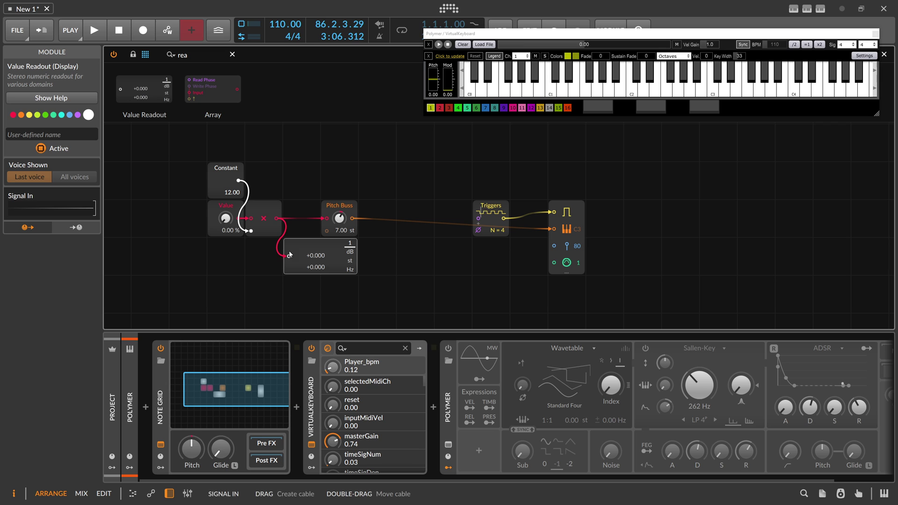
drag(225, 219, 225, 209)
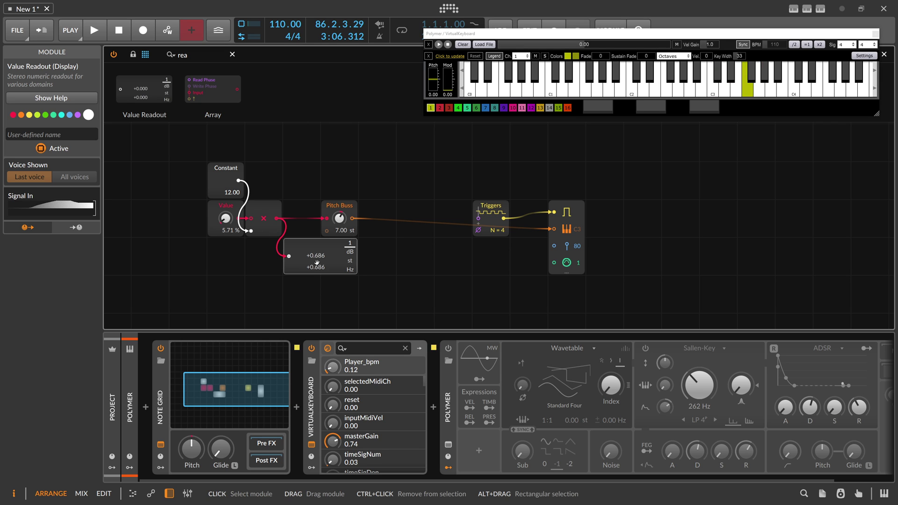
double_click(225, 219)
Insert a Round module between Multiply and Pitch Buss, feed its output to the Value Readout, and raise Value to about 41 %.
drag(216, 54, 226, 211)
text(round)
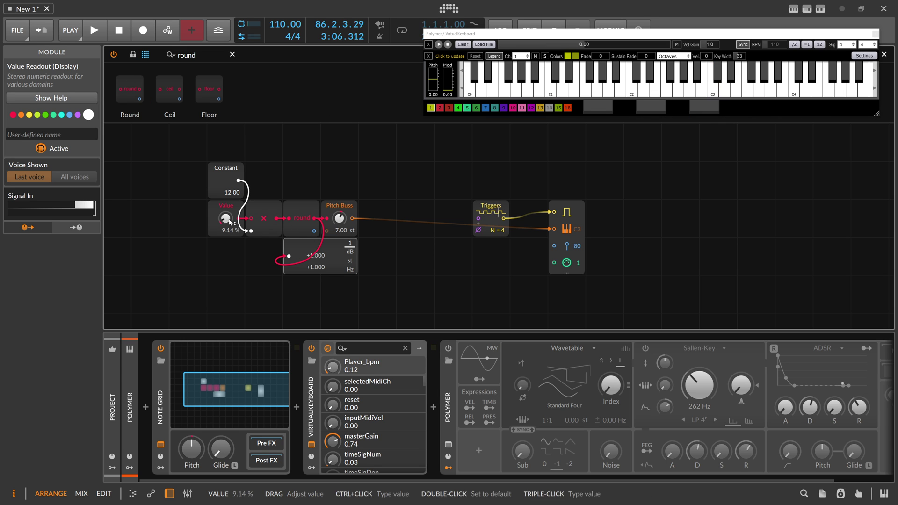
drag(330, 249, 355, 253)
drag(226, 218, 226, 212)
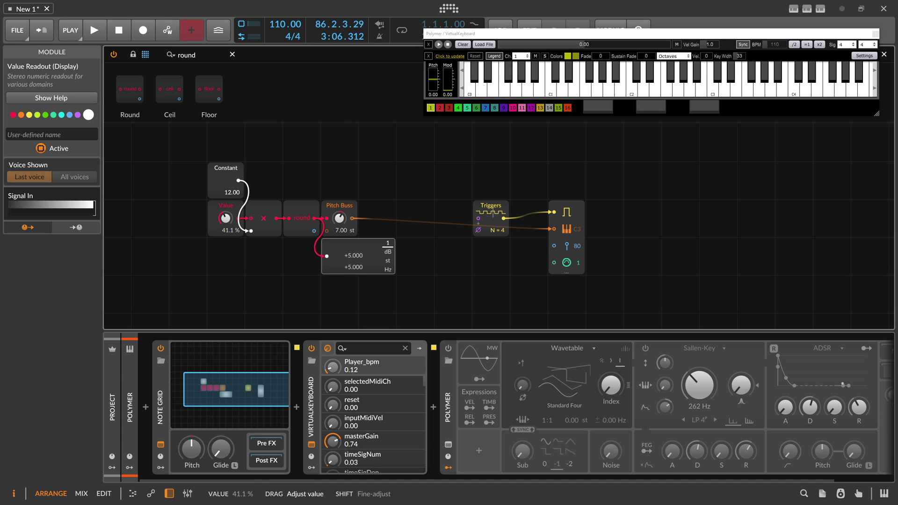
Make the Value module bipolar, test it at about −15 %, and reset it to 0 %.
click(211, 234)
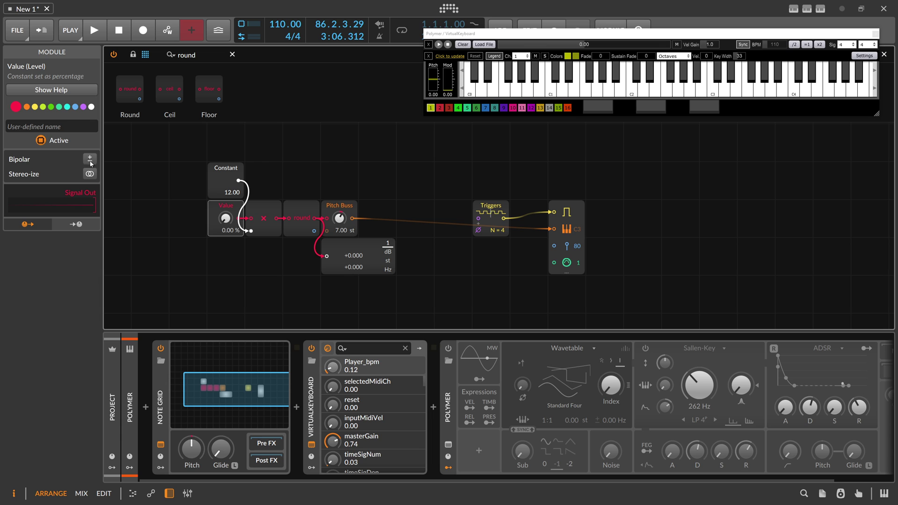
drag(225, 219, 226, 224)
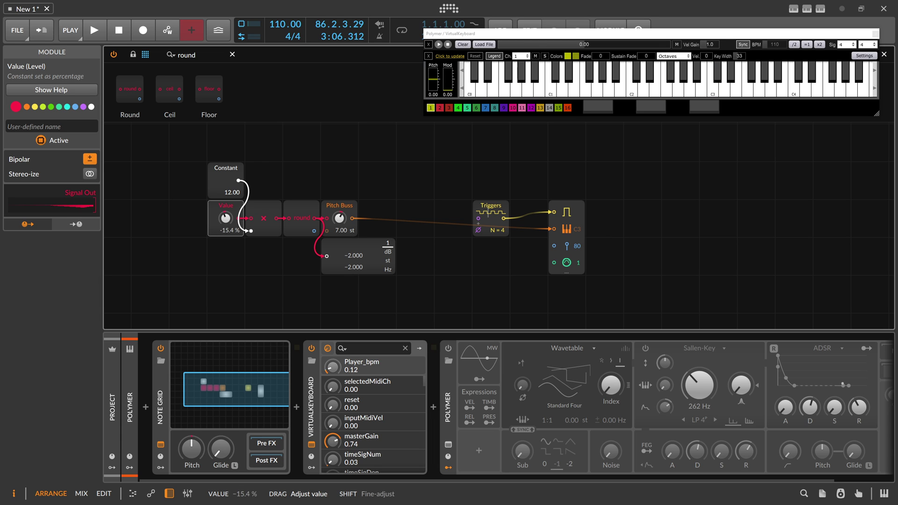
double_click(226, 218)
Audition Value changes with Polymer temporarily enabled, and check the resulting notes on the virtual keyboard with Polymer off.
click(448, 348)
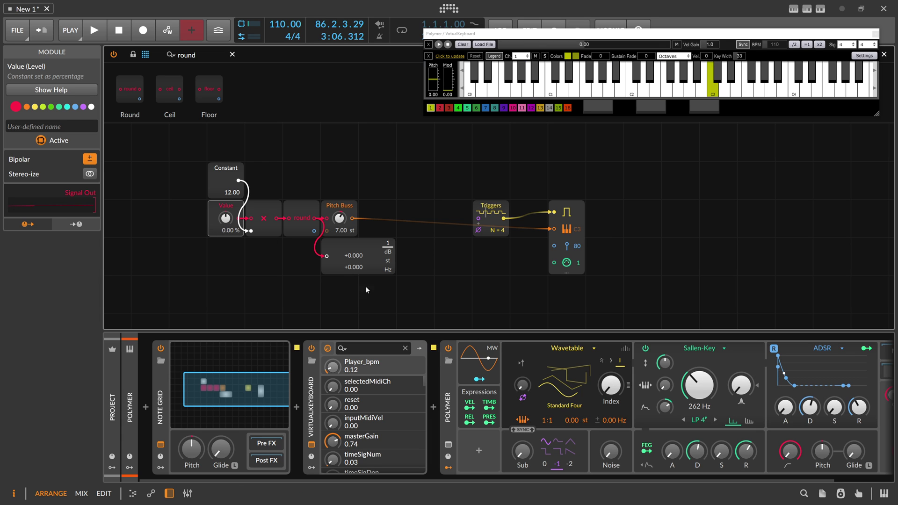
drag(224, 220, 224, 216)
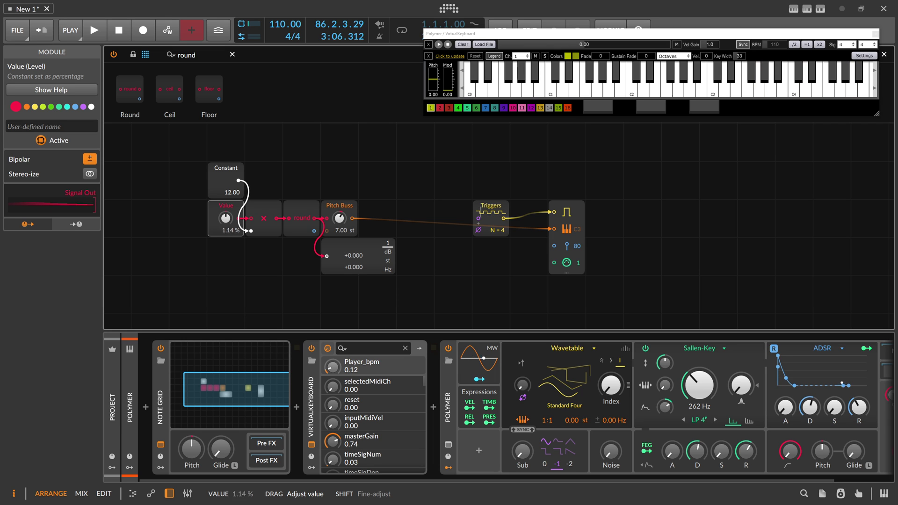
drag(225, 219, 226, 209)
double_click(226, 219)
click(448, 348)
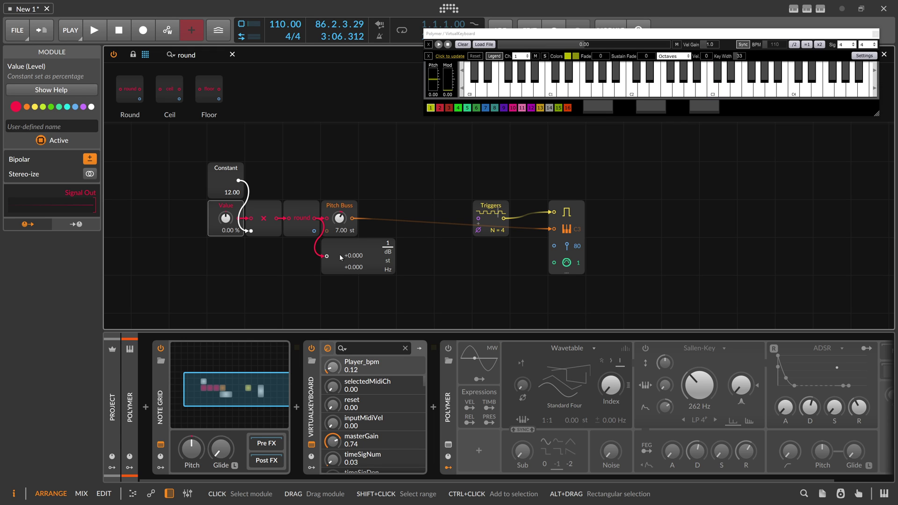
click(348, 205)
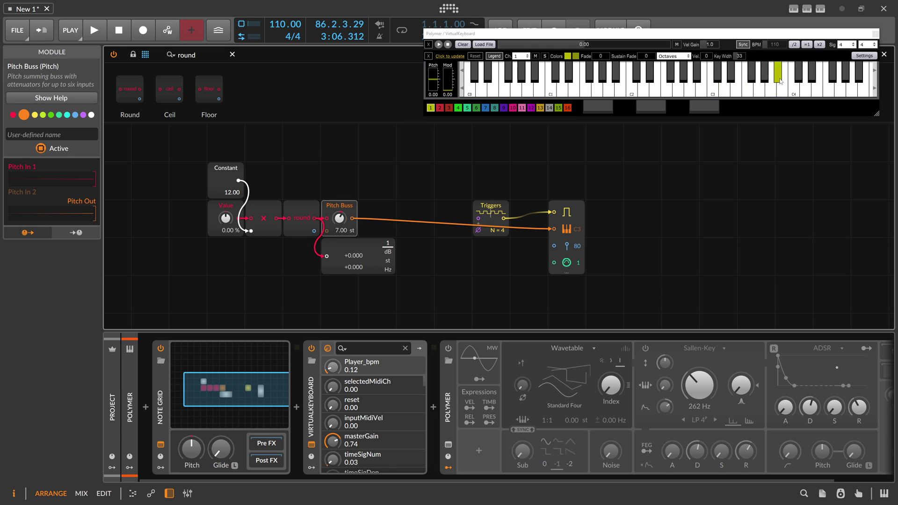
mouse_move(225, 218)
mouse_down()
mouse_move(225, 206)
mouse_move(226, 213)
mouse_up()
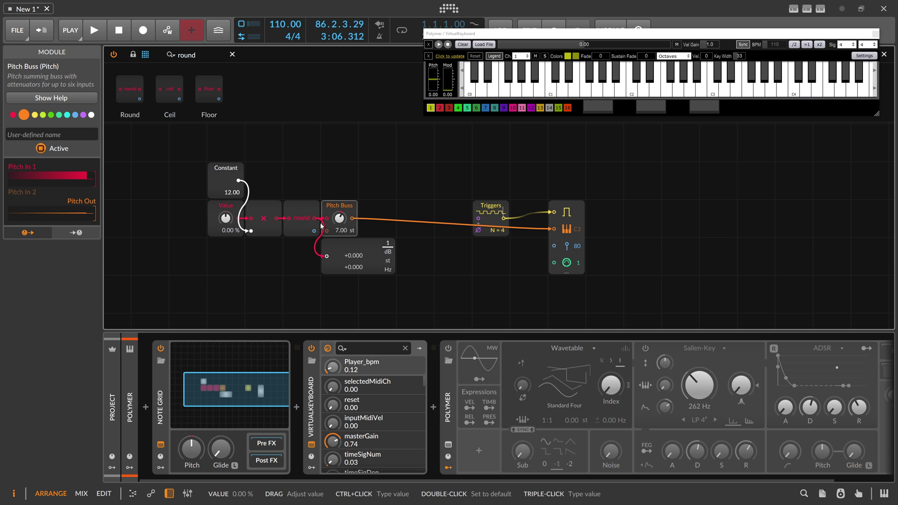
Delete the Value Readout and shift the Constant, Value, Multiply, Round and Pitch Buss modules away from Triggers to free space.
click(354, 245)
key(Delete)
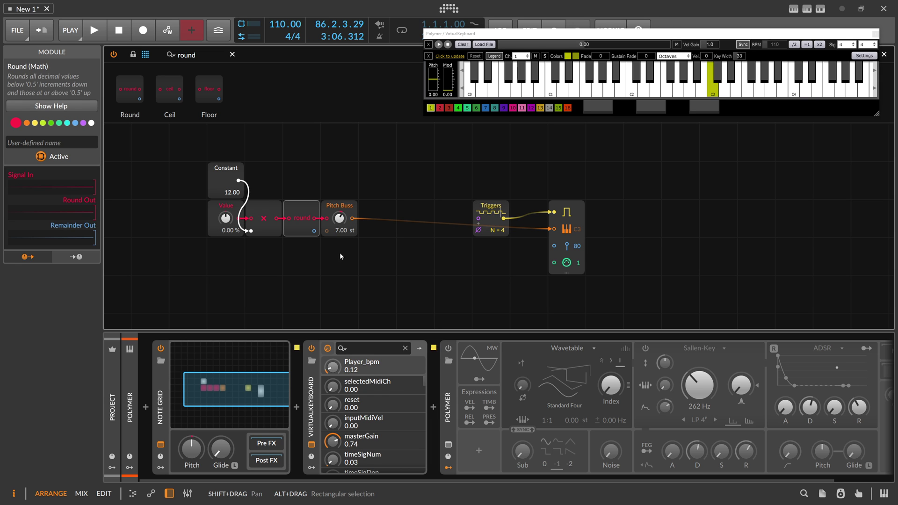
drag(359, 260, 228, 176)
drag(227, 177, 152, 176)
click(220, 179)
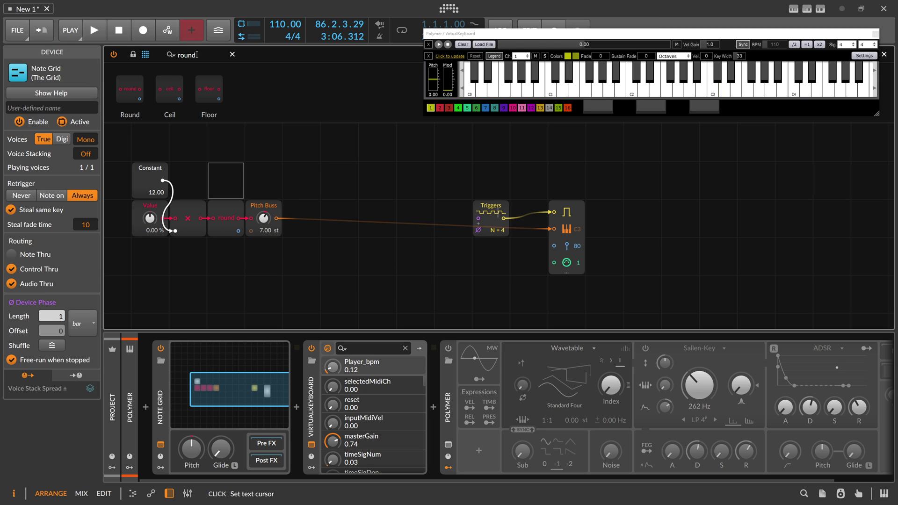
Insert Multiply, Ø Wrap and Divide modules in series on the cable between Pitch Buss and Note Out's pitch input.
text(mult)
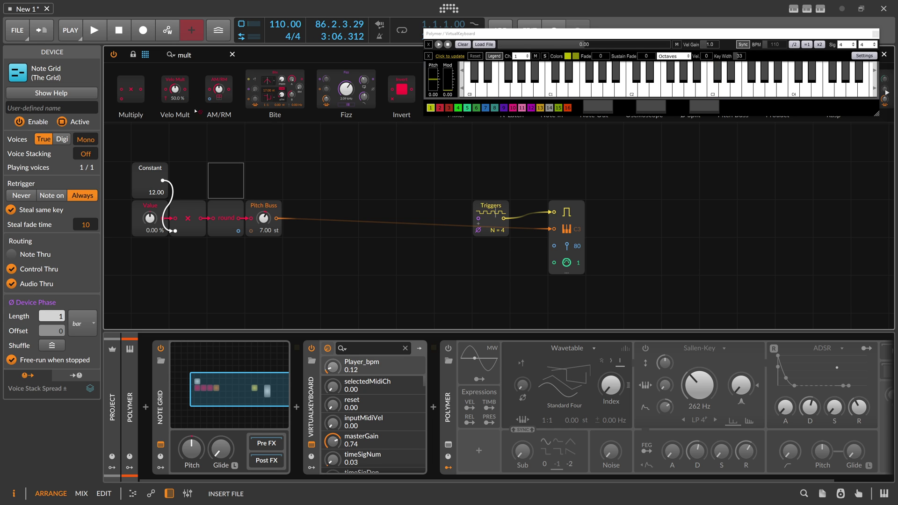
drag(134, 88, 339, 219)
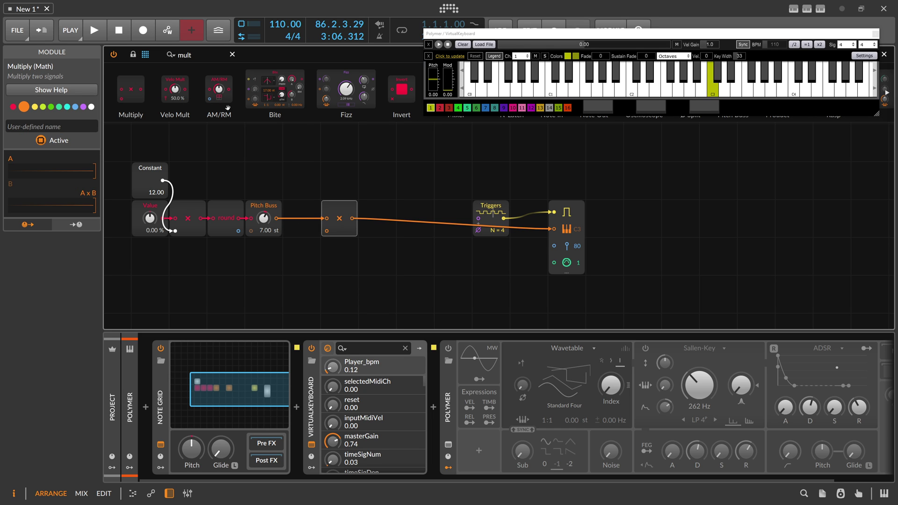
text(div)
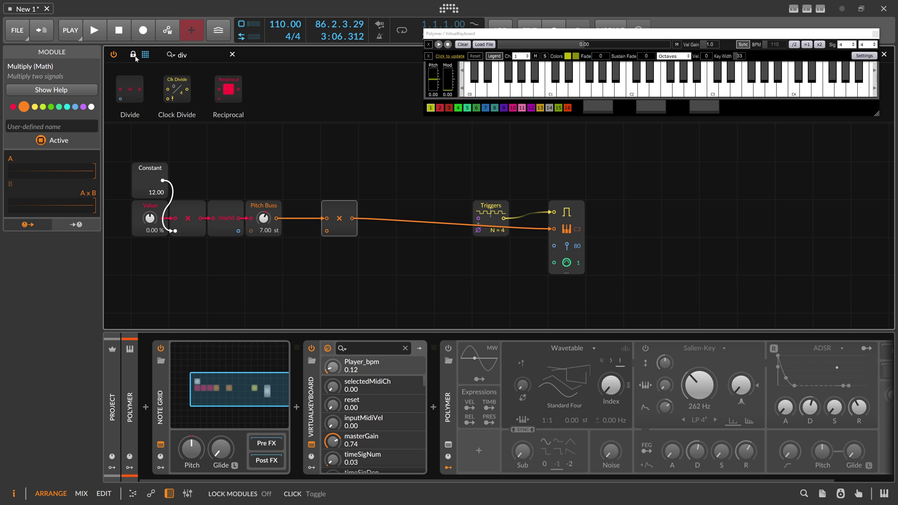
drag(130, 89, 415, 218)
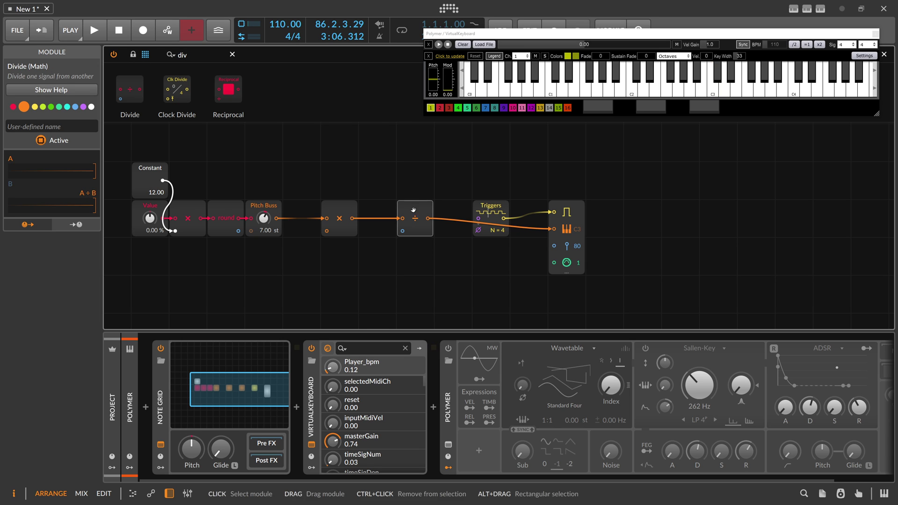
text(wra)
drag(130, 89, 374, 219)
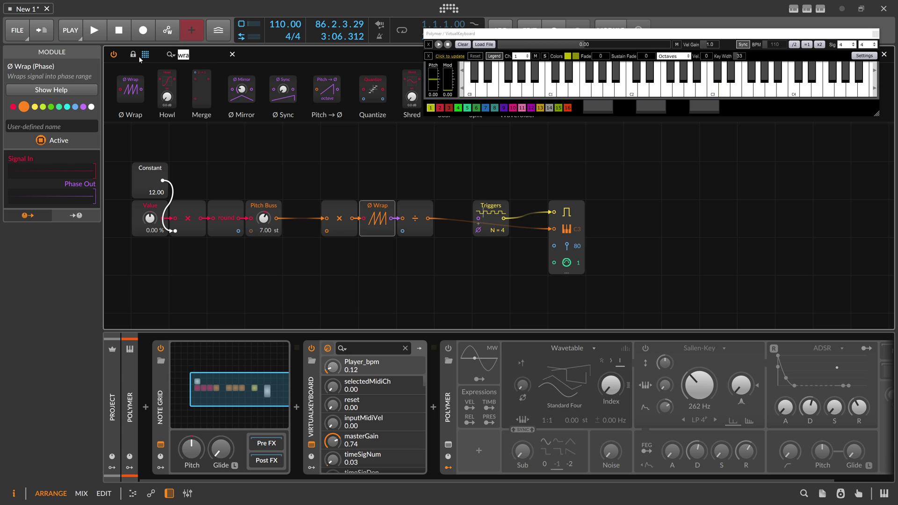
Add a Constant of 10 above the new Multiply and wire it to the second inputs of Multiply and Divide.
text(const)
drag(133, 89, 327, 231)
double_click(354, 190)
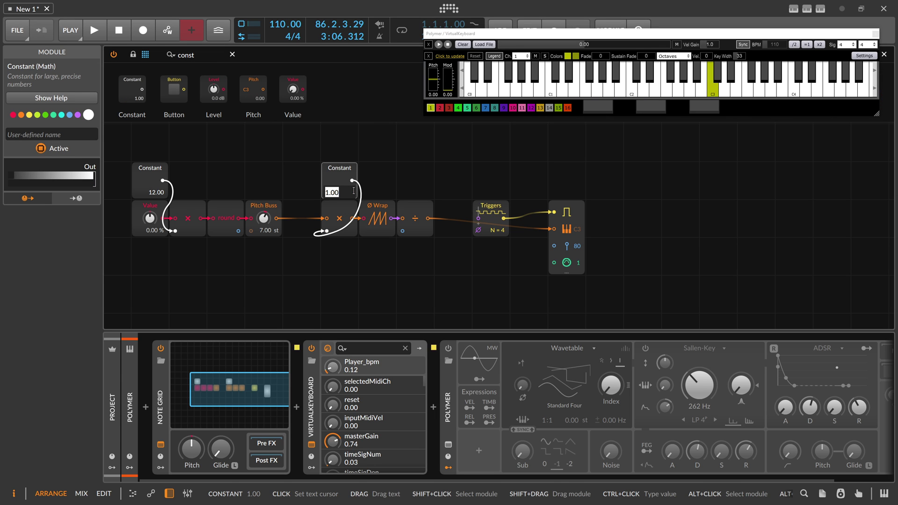
text(10)
key(Return)
drag(352, 180, 402, 230)
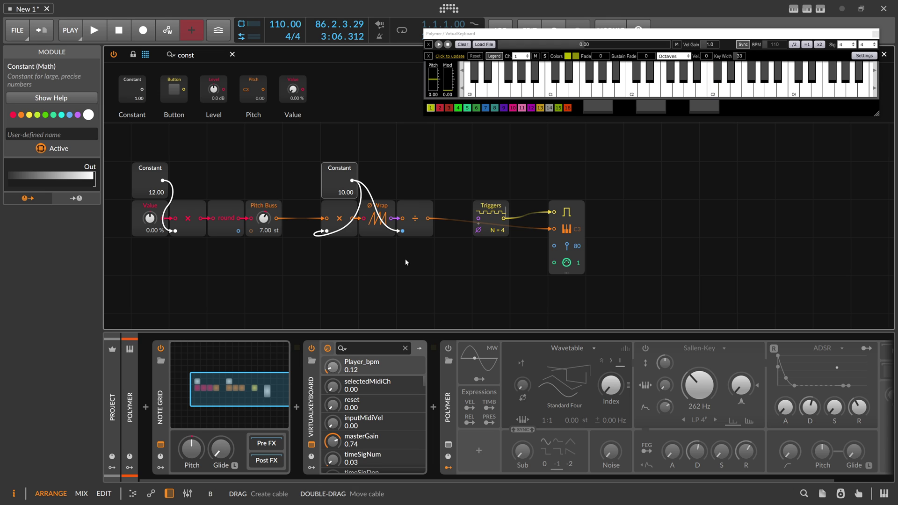
Switch Polymer back on, sweep Value through its positive and negative range to hear the wrapped pitches, and reset it.
click(381, 221)
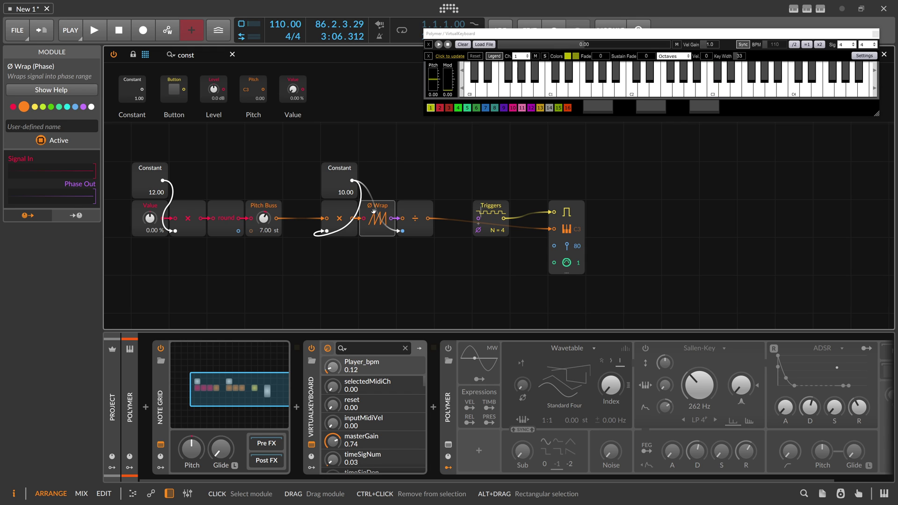
click(410, 216)
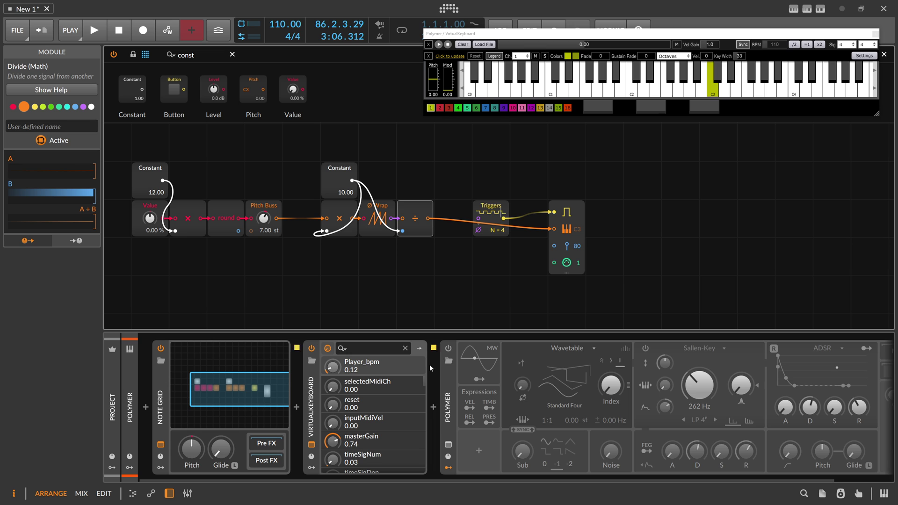
click(449, 349)
drag(149, 218, 150, 105)
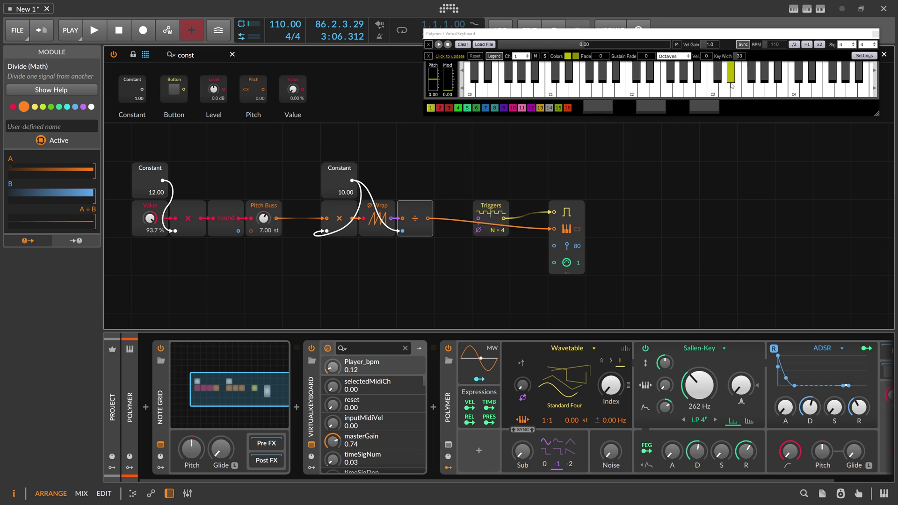
drag(149, 218, 149, 293)
double_click(150, 218)
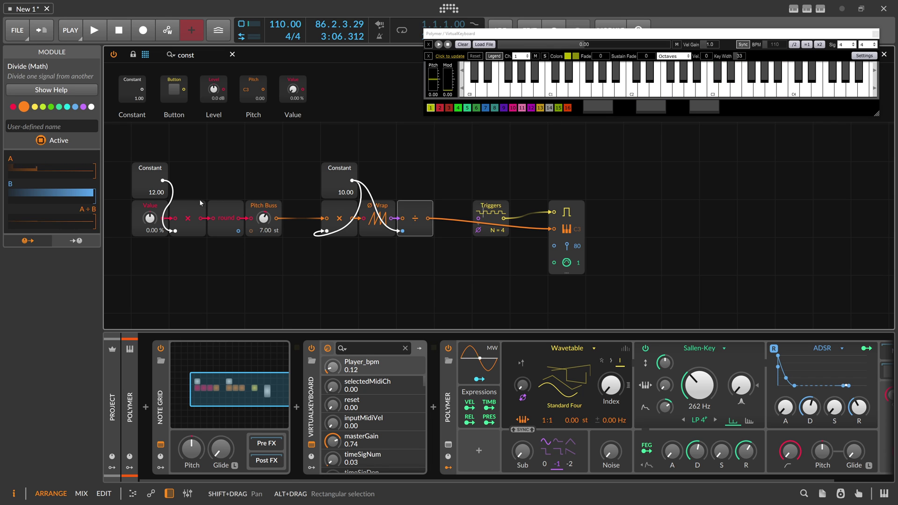
Audition further Value settings, including about 21 %, −41 % and 25 %, through the wrapped pitch chain.
drag(150, 219, 150, 216)
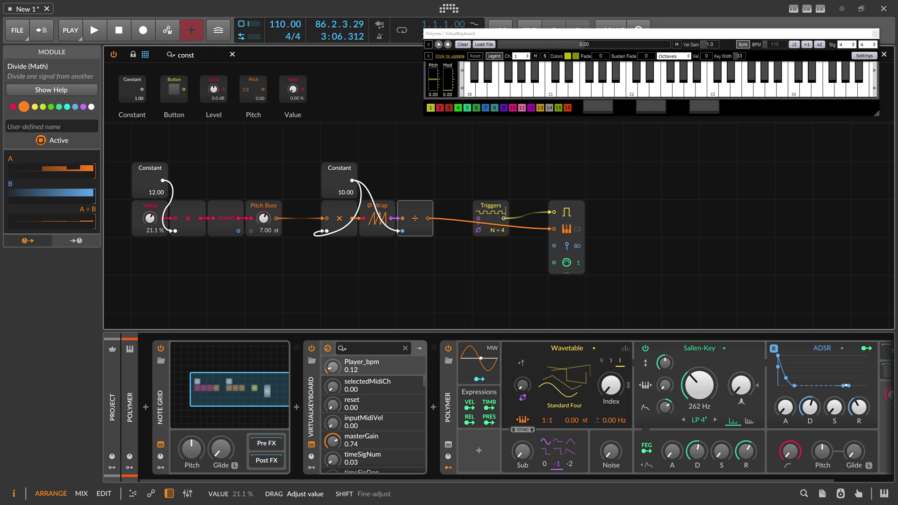
drag(149, 219, 150, 257)
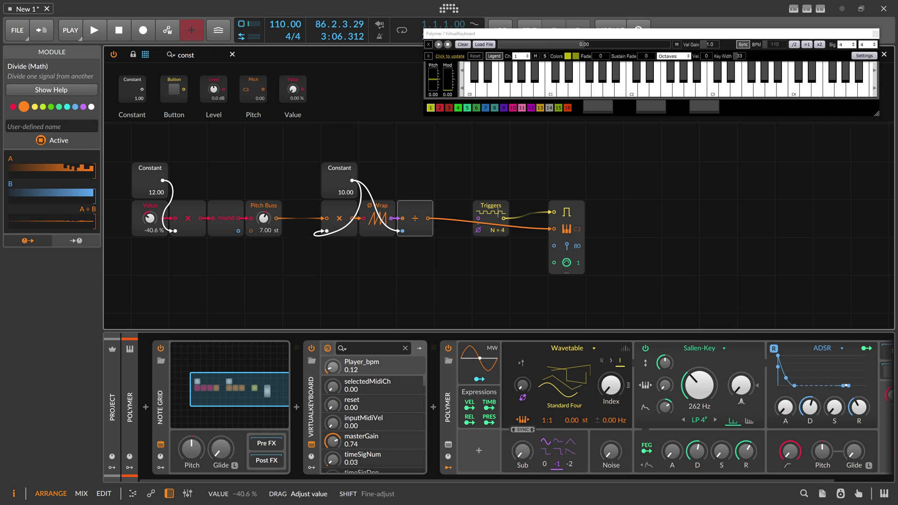
drag(150, 219, 150, 220)
double_click(150, 219)
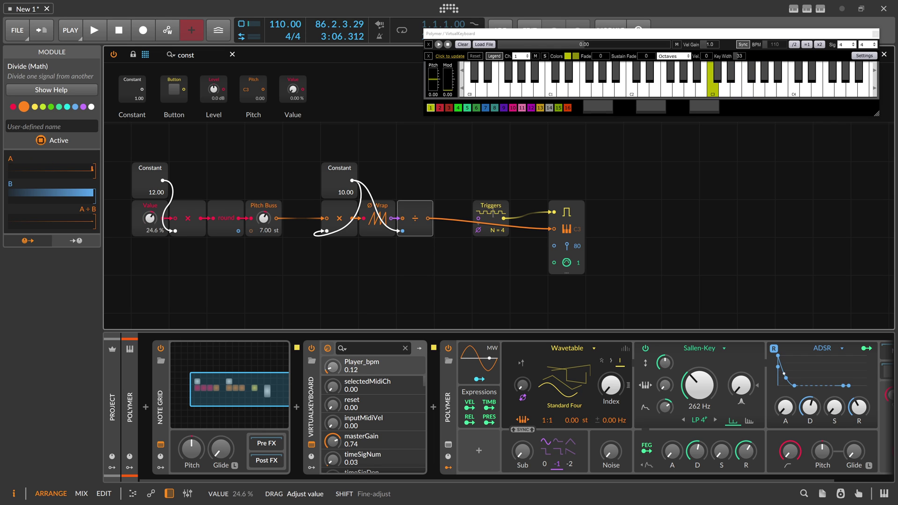
Show the Note Grid device's modulator slots, add a Steps modulator and open its editor.
click(162, 469)
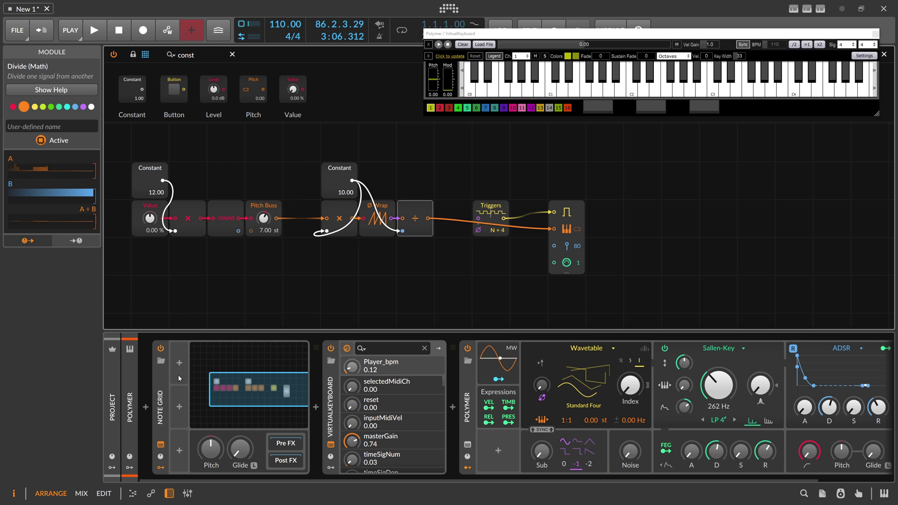
click(177, 367)
text(ste)
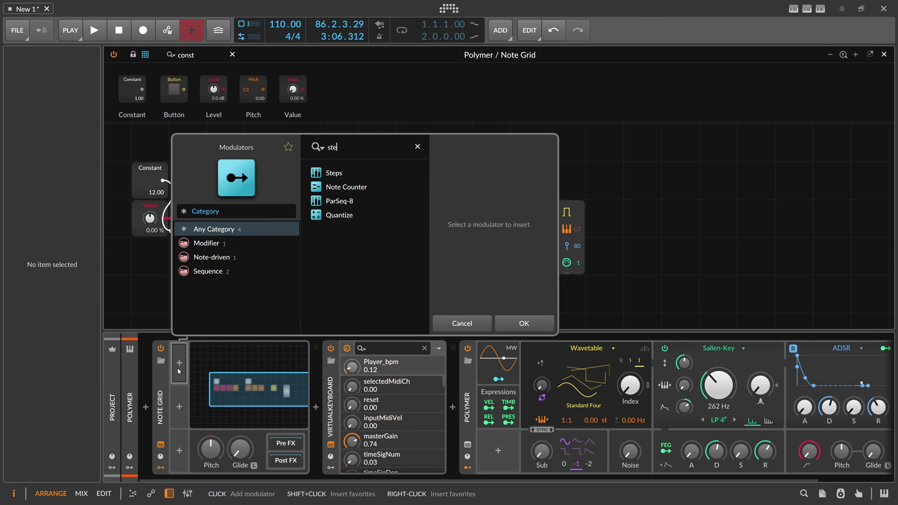
key(Return)
click(208, 363)
Randomize the Steps modulator's pattern and map it to the Value knob with an amount of 0.977.
click(384, 424)
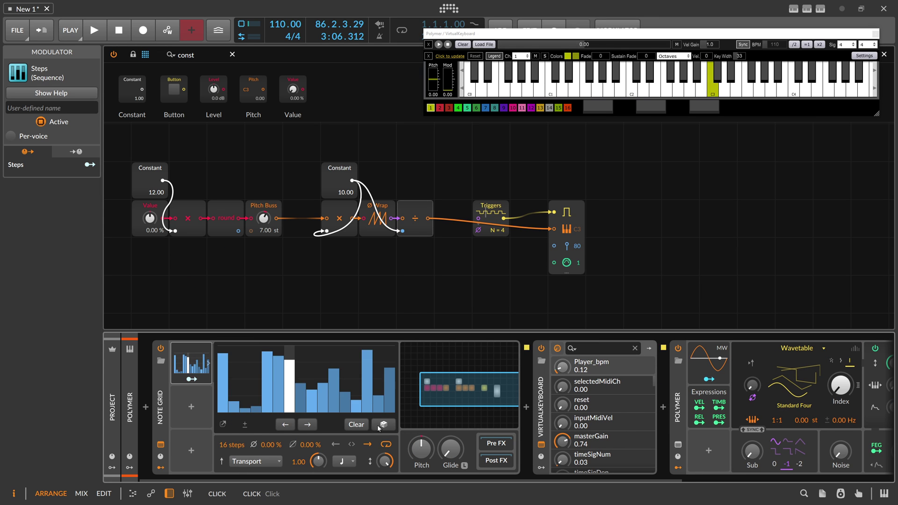
click(383, 425)
click(198, 380)
drag(150, 219, 149, 139)
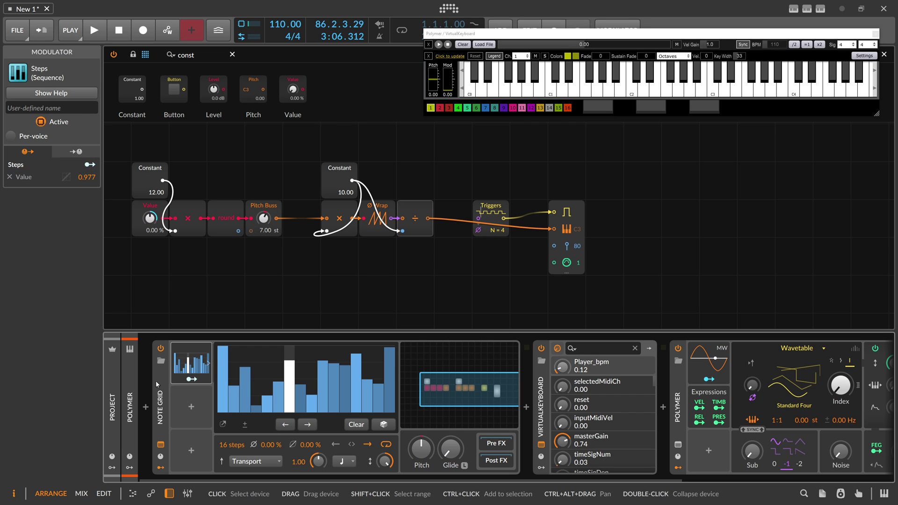
Start playback and insert a Clock Quantize module between Triggers and Note Out's gate input, above the pitch chain.
click(155, 381)
click(100, 31)
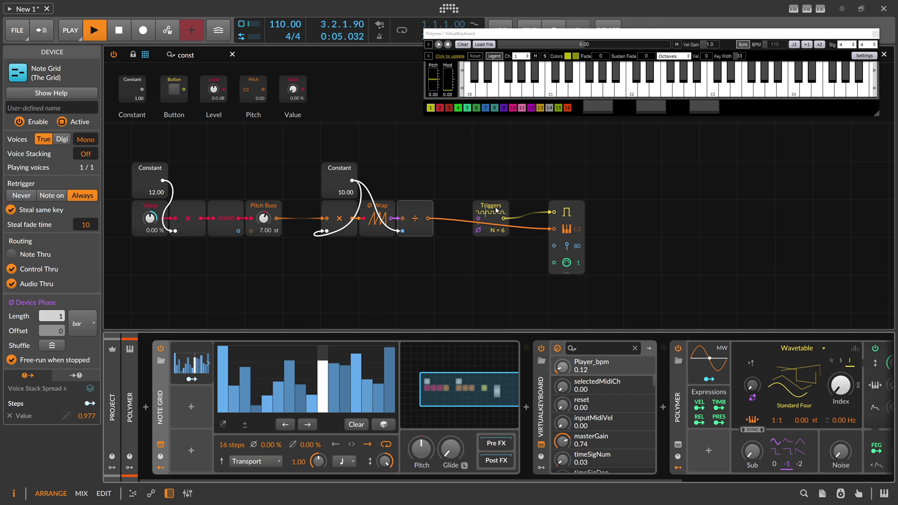
drag(490, 206, 453, 168)
drag(210, 53, 103, 48)
text(c)
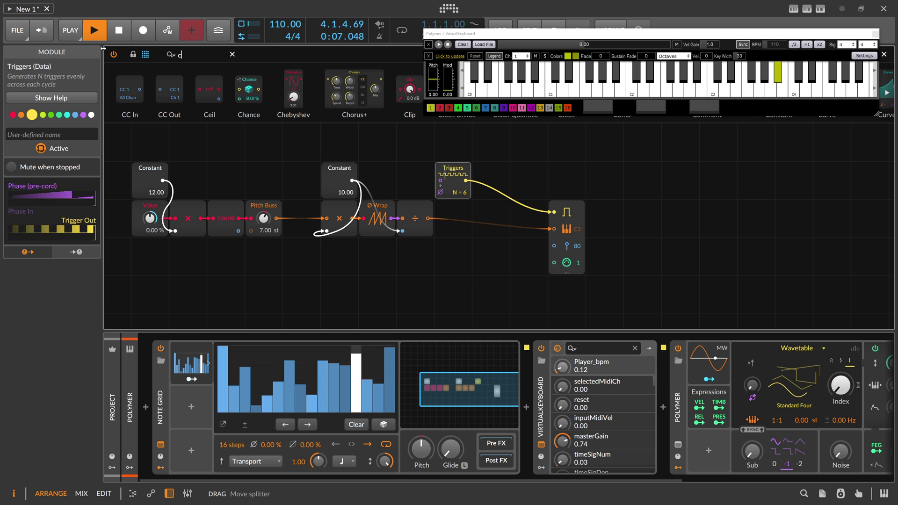
text(lock)
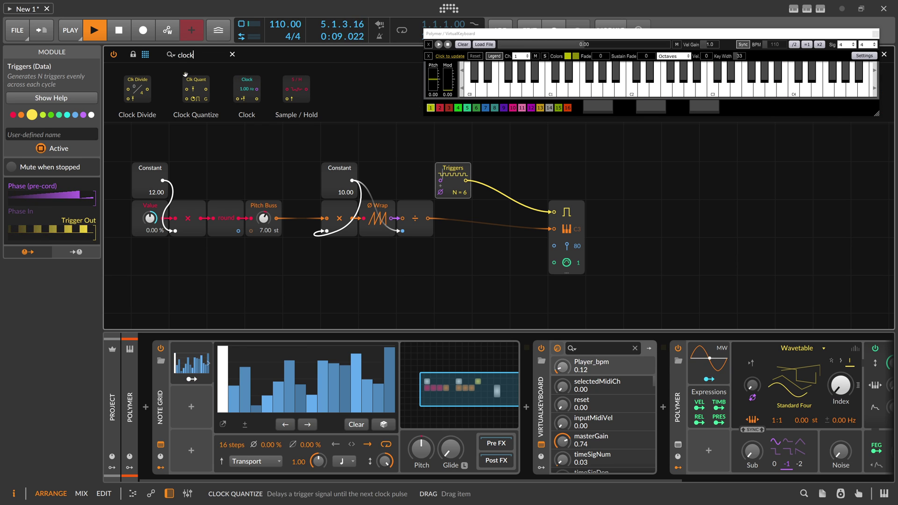
drag(196, 89, 490, 181)
Duplicate Triggers, set the copy to 16 steps as Clock Quantize's clock, and switch the quantizer's output from gate to trigger.
key(ctrl+d)
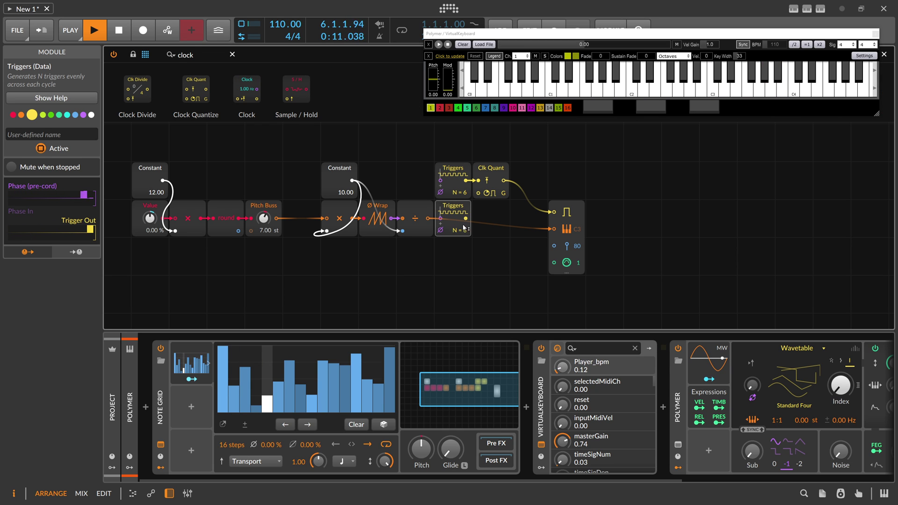
mouse_move(463, 230)
mouse_down()
mouse_move(463, 205)
mouse_move(469, 211)
mouse_move(478, 193)
mouse_up()
click(502, 193)
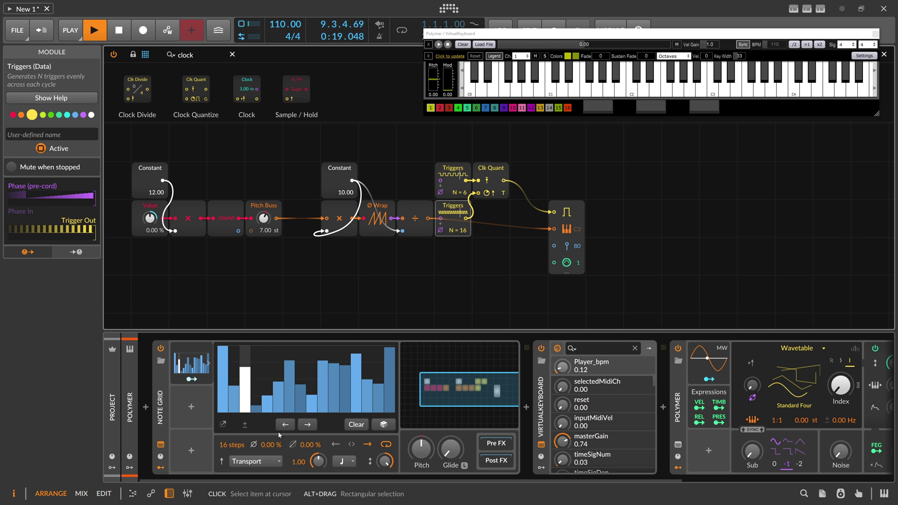
Try a Pitch Buss attenuator of 5 st, and set it back to 7 st.
ctrl+click(265, 220)
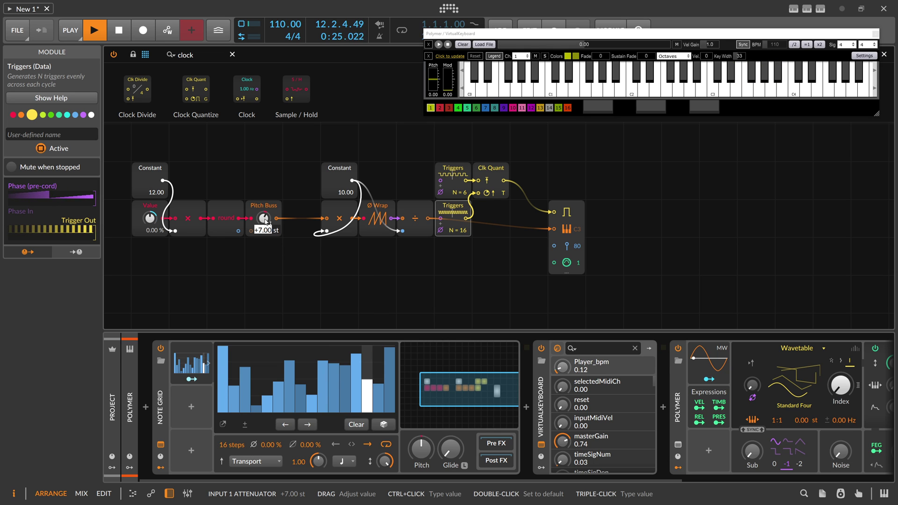
text(5)
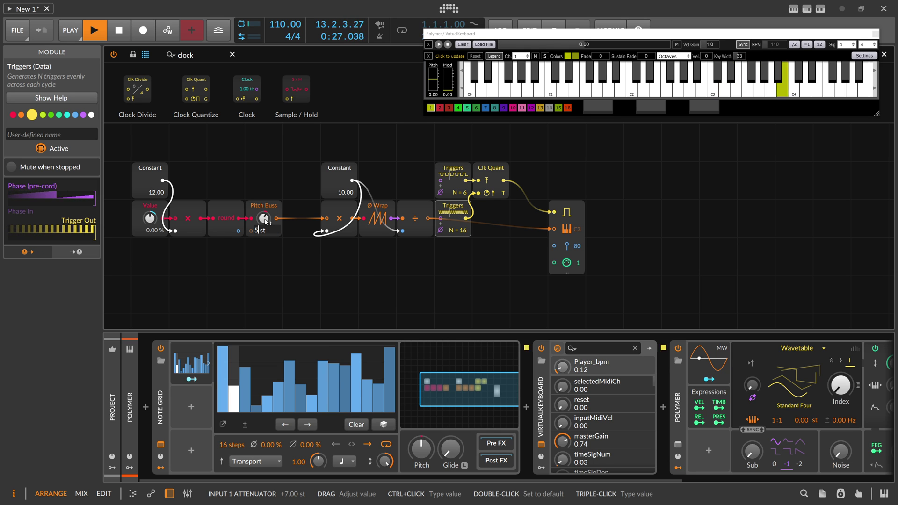
key(Return)
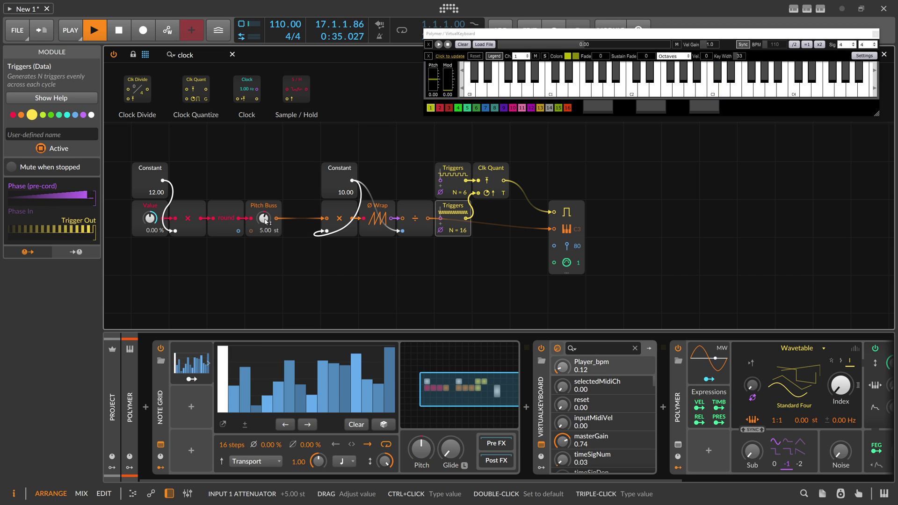
ctrl+click(265, 222)
text(7)
key(Return)
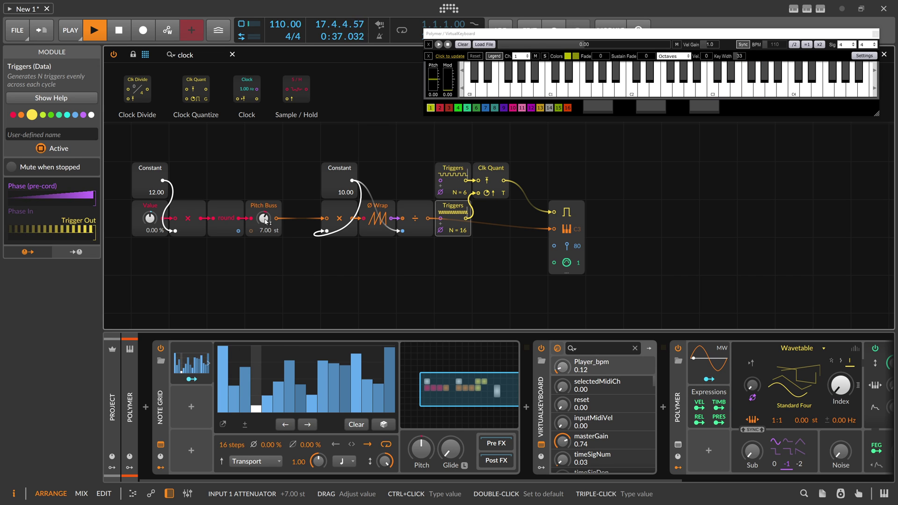
Delete the Steps modulator from Note Grid and switch Polymer off.
click(199, 357)
key(Delete)
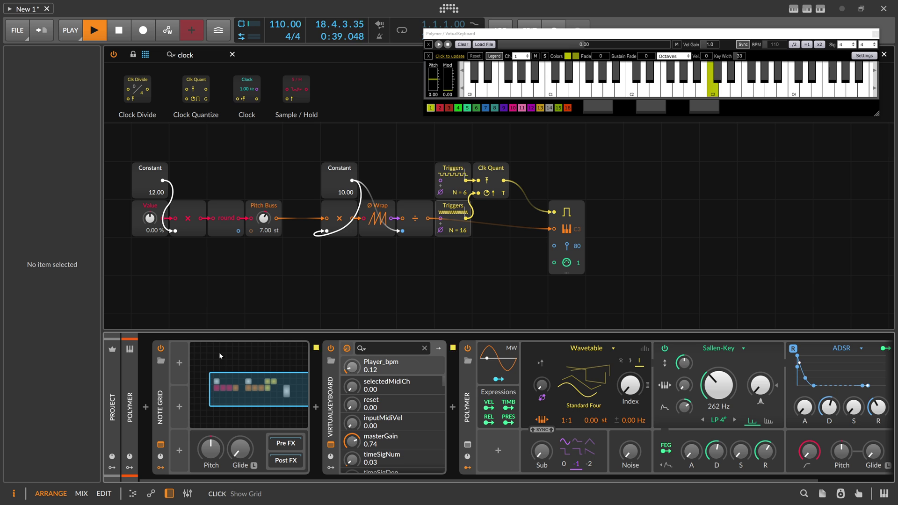
click(468, 349)
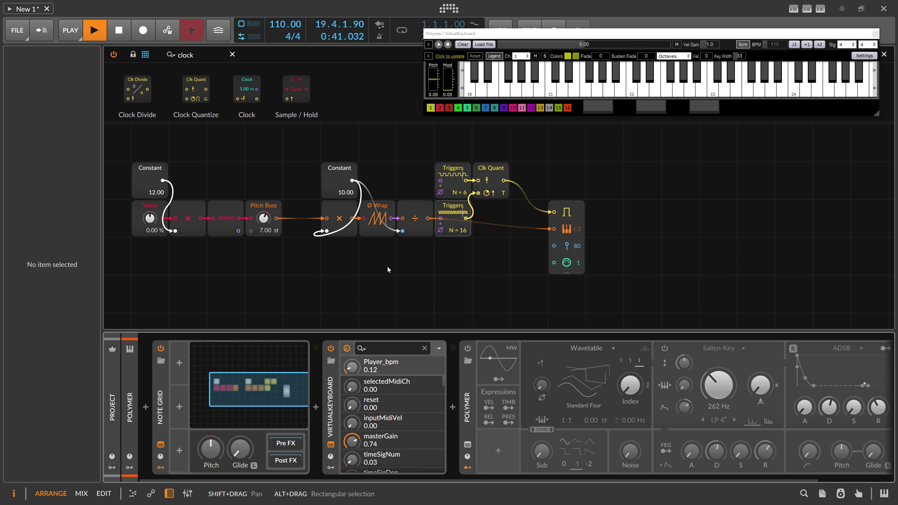
Move both Triggers and Clock Quantize well above the pitch chain, and place Note Out further to the right of Divide.
drag(407, 259, 495, 288)
click(729, 247)
drag(657, 237, 732, 237)
drag(526, 186, 555, 131)
scroll(555, 140, up, 3)
drag(552, 243, 551, 142)
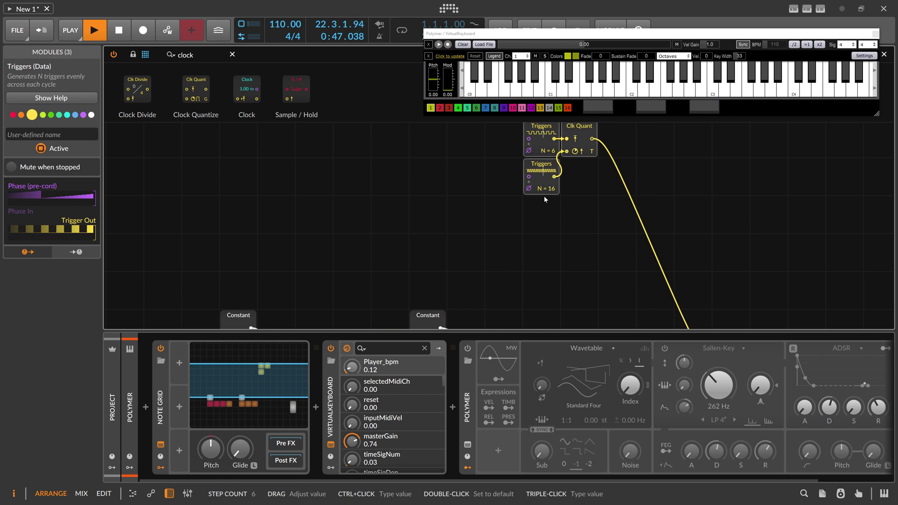
scroll(557, 217, down, 5)
drag(738, 189, 696, 185)
scroll(509, 184, up, 1)
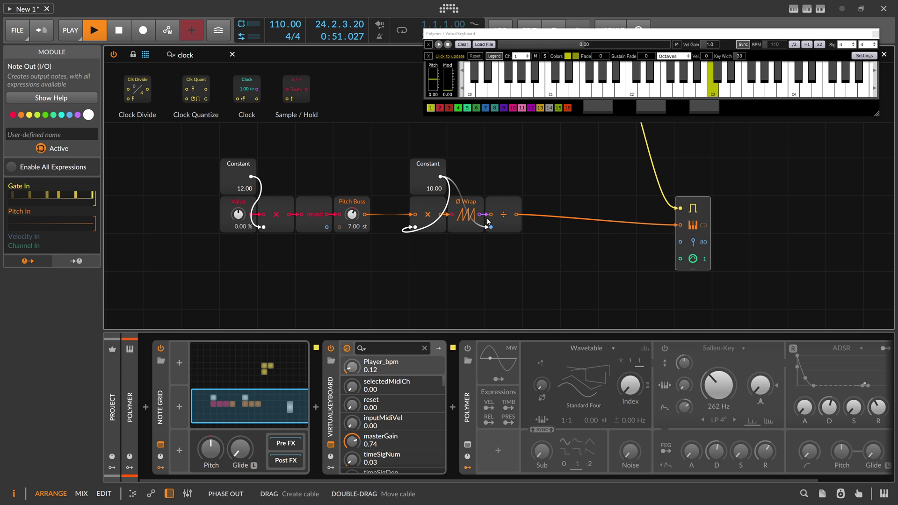
Duplicate Note Out twice, stacking the wired copies below the original.
scroll(710, 206, down, 1)
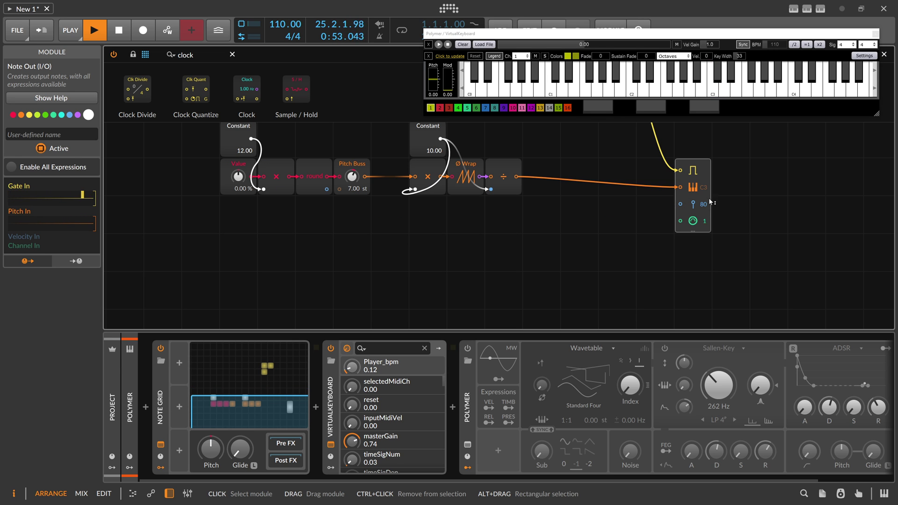
key(ctrl+d)
key(ctrl+d)
scroll(696, 242, down, 1)
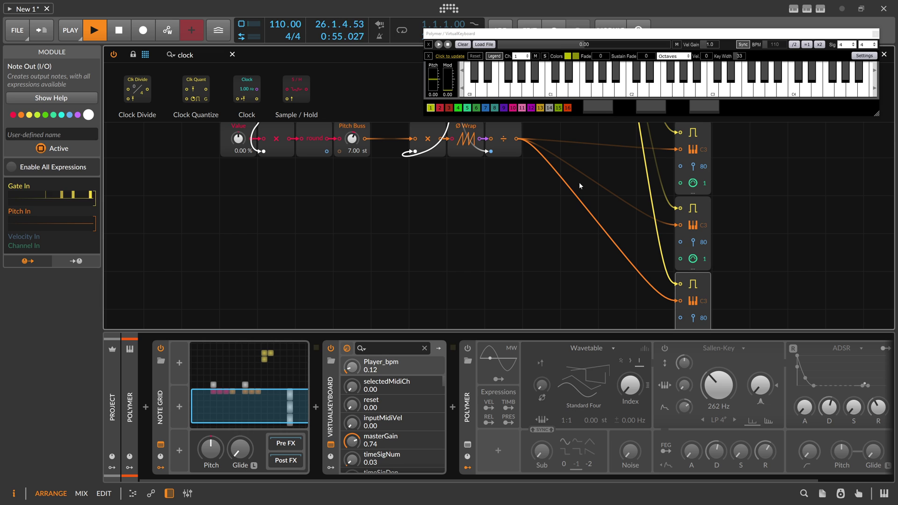
Insert a Transpose module before the second Note Out's pitch input and set it to 3 st.
drag(199, 55, 117, 55)
text(tran)
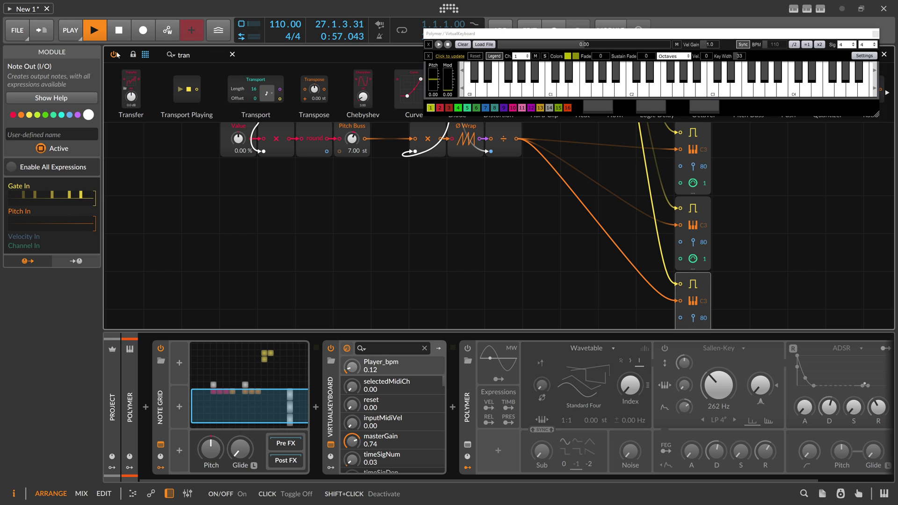
drag(314, 89, 680, 225)
ctrl+click(656, 249)
text(3 st)
key(Return)
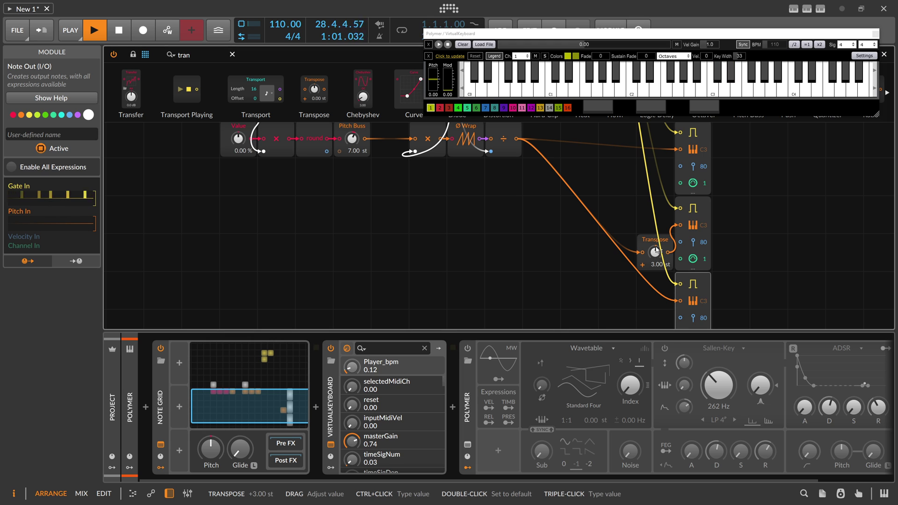
Insert a Transpose module before the third Note Out's pitch input and set it to 7 st.
scroll(654, 259, down, 1)
drag(314, 87, 679, 263)
ctrl+click(656, 289)
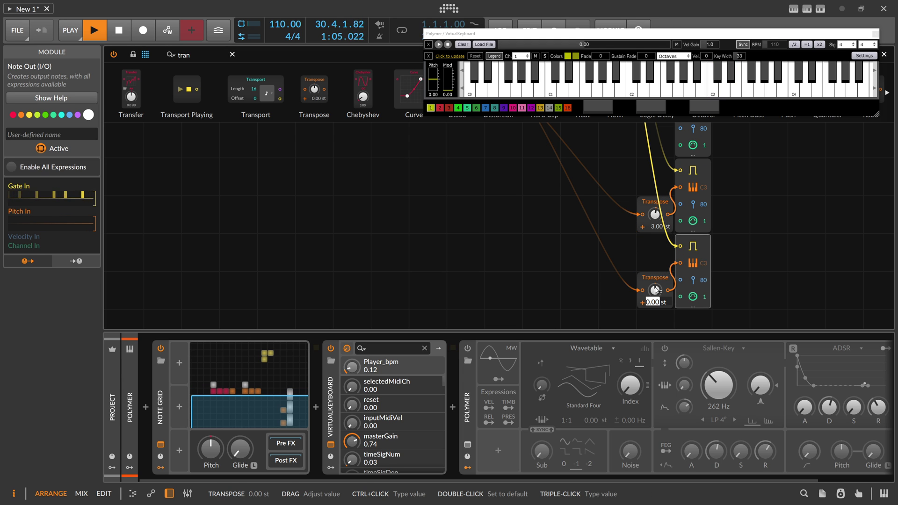
key(Return)
Switch Polymer on, audition the chord at negative Value settings including about −33 % and −18 %, and switch Polymer off.
scroll(656, 271, up, 4)
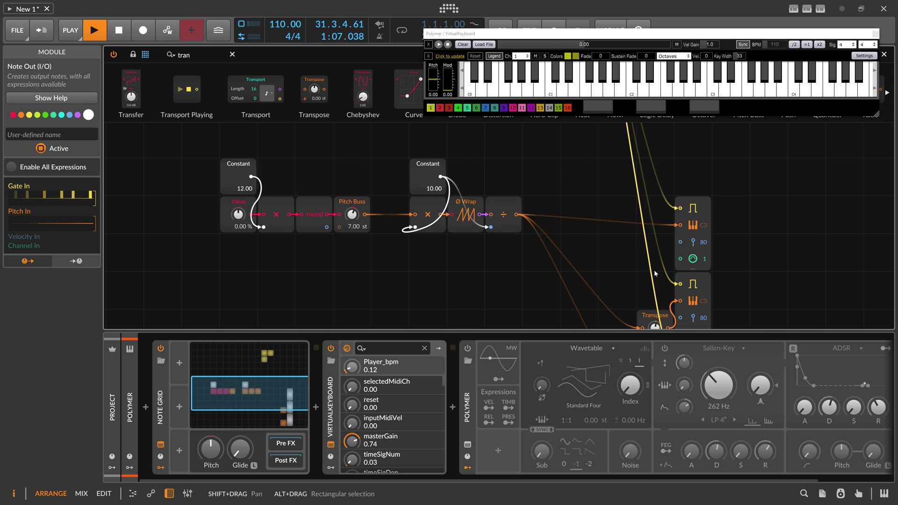
scroll(641, 268, down, 3)
click(467, 350)
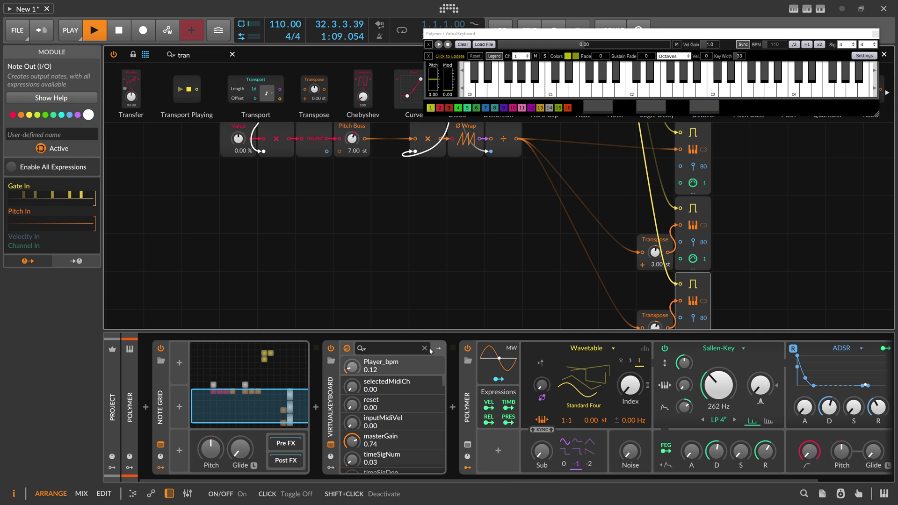
scroll(279, 253, up, 3)
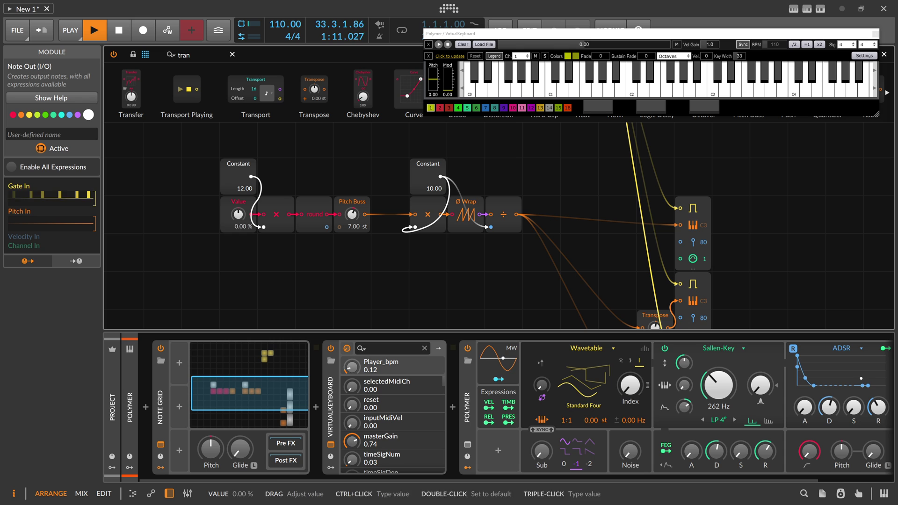
drag(238, 215, 238, 241)
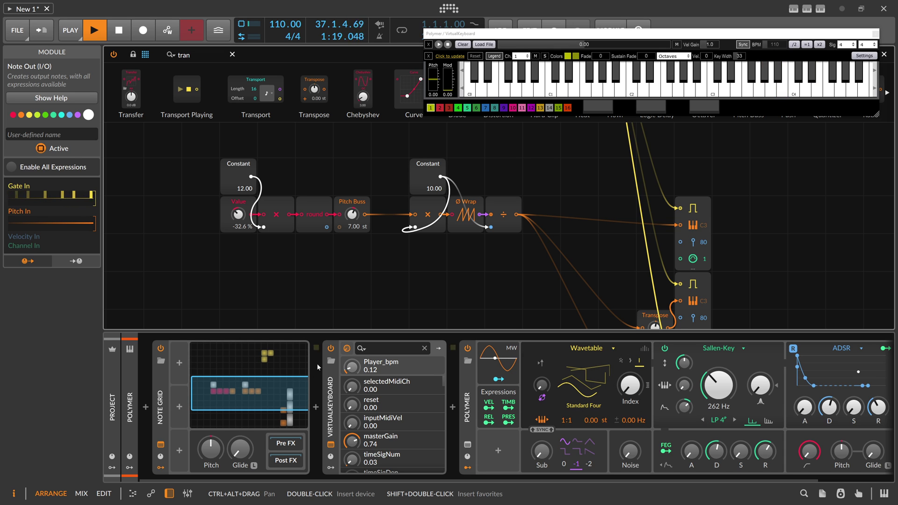
scroll(631, 275, down, 3)
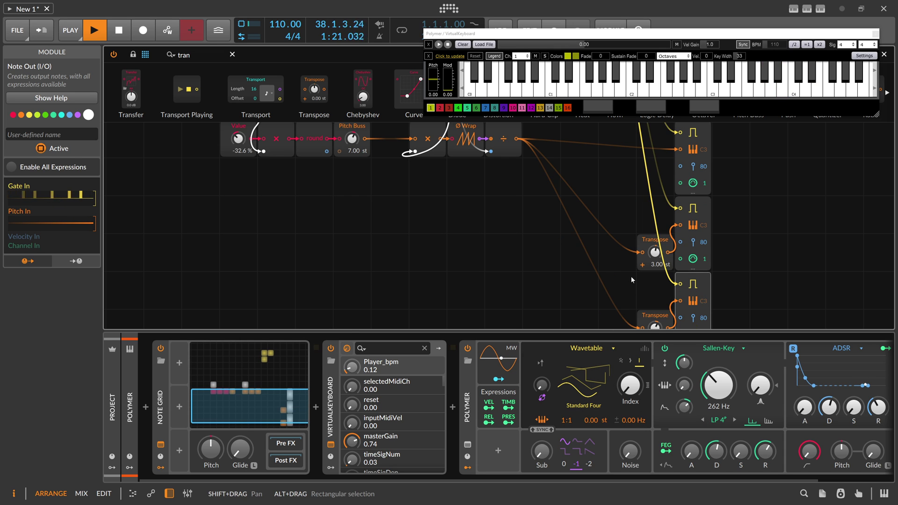
scroll(592, 261, down, 2)
drag(570, 257, 507, 275)
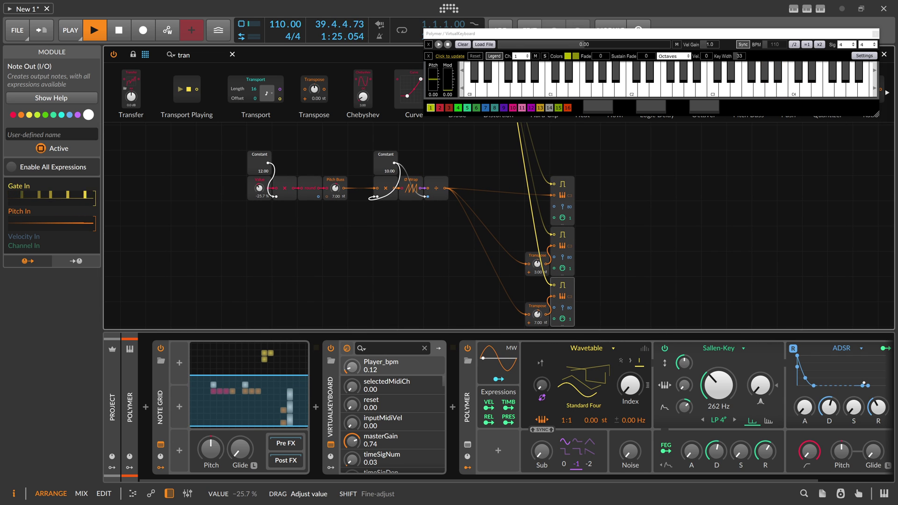
drag(259, 188, 259, 184)
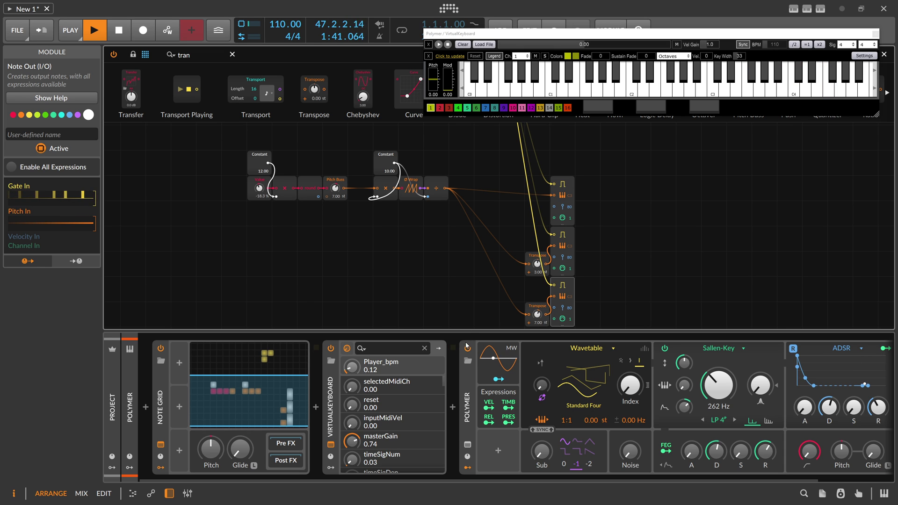
click(467, 348)
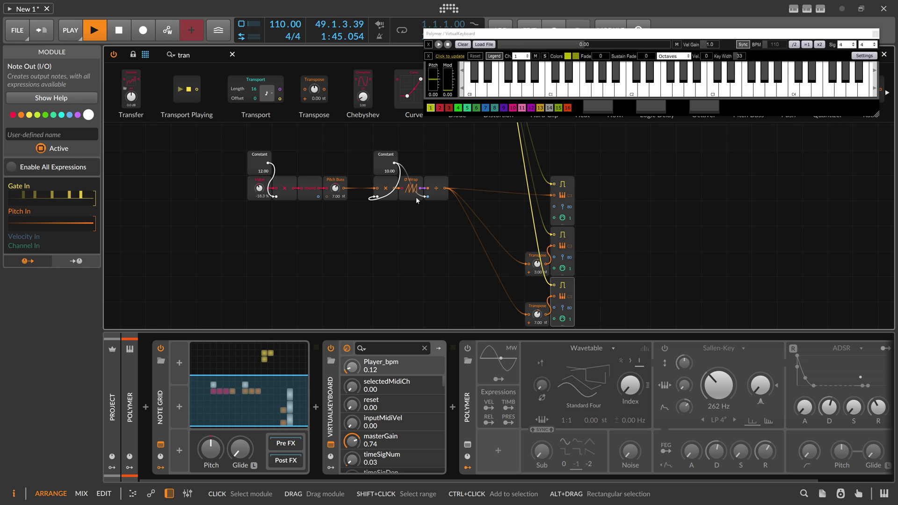
Cut the 10.00 Constant, Multiply, Ø Wrap and Divide modules, and move the three Note Outs further right.
drag(451, 207, 393, 171)
key(Delete)
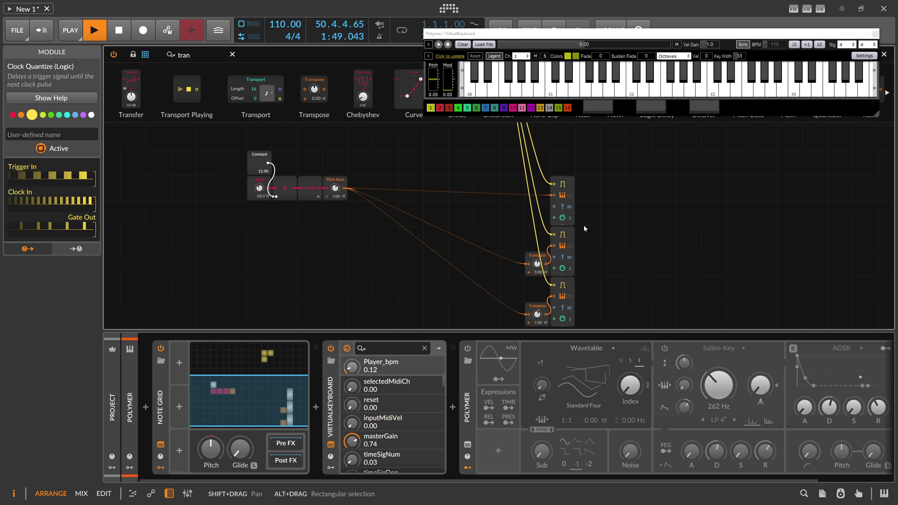
scroll(520, 258, down, 1)
scroll(506, 239, up, 2)
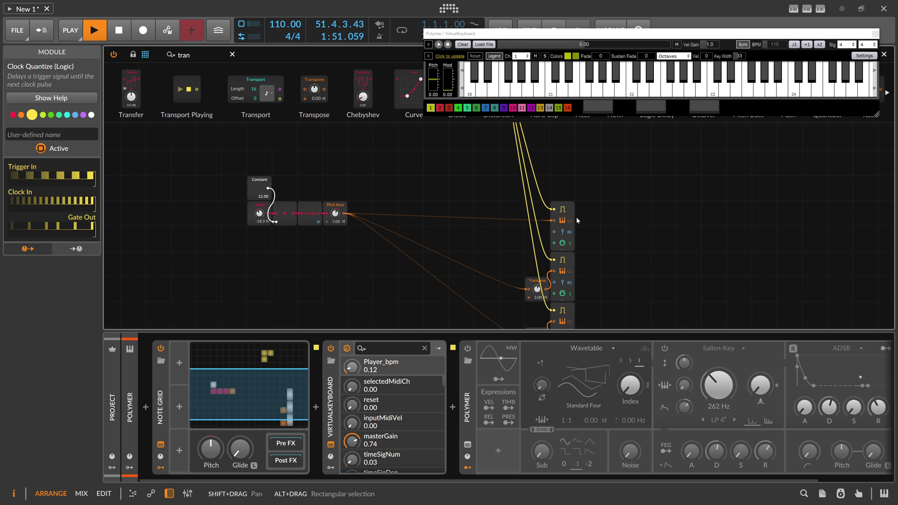
scroll(576, 219, down, 2)
drag(615, 280, 658, 164)
Paste the wrap chain and place it between Pitch Buss and the first Note Out's pitch input.
click(539, 145)
click(496, 143)
key(ctrl+v)
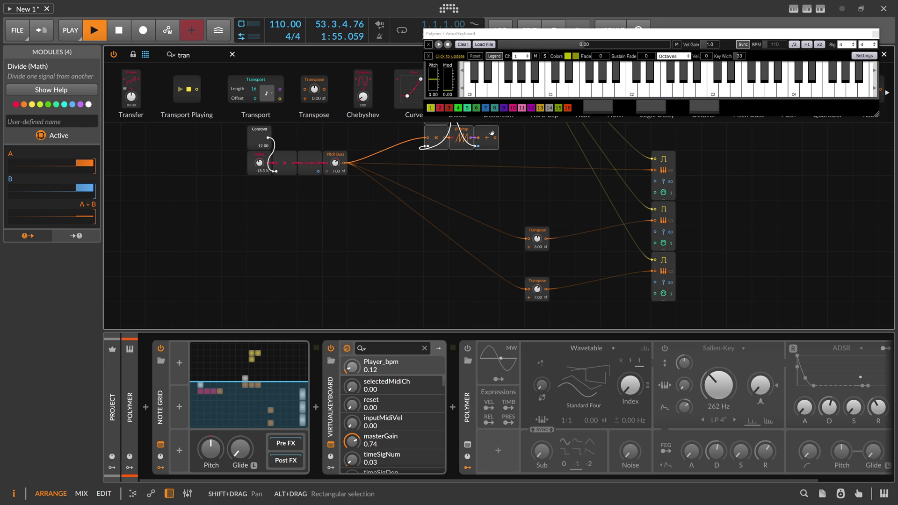
scroll(493, 139, up, 1)
drag(492, 157, 655, 196)
Move both Transpose modules further left and place a pasted copy of the wrap chain after the 3 st Transpose.
scroll(580, 214, down, 1)
drag(565, 217, 463, 281)
click(520, 216)
key(ctrl+v)
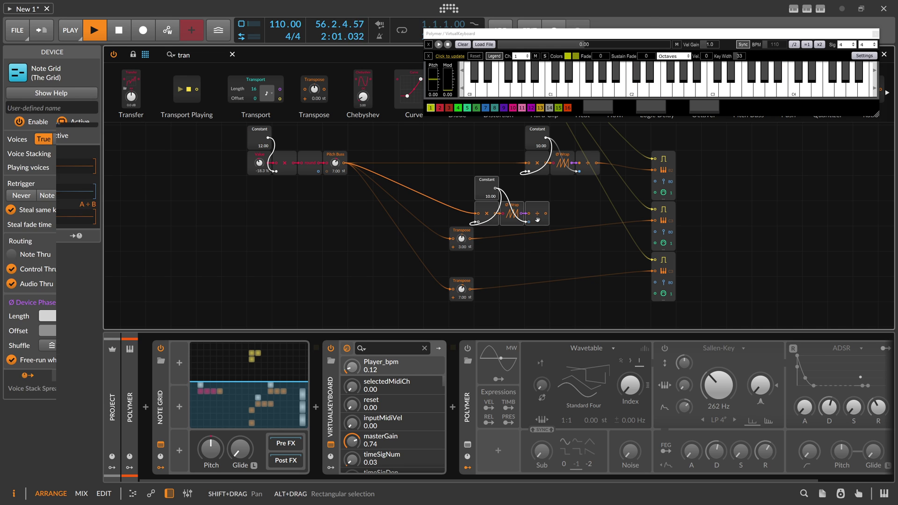
drag(502, 201, 531, 214)
Paste another copy of the wrap chain and place it between the 7 st Transpose and the third Note Out.
click(533, 272)
key(ctrl+v)
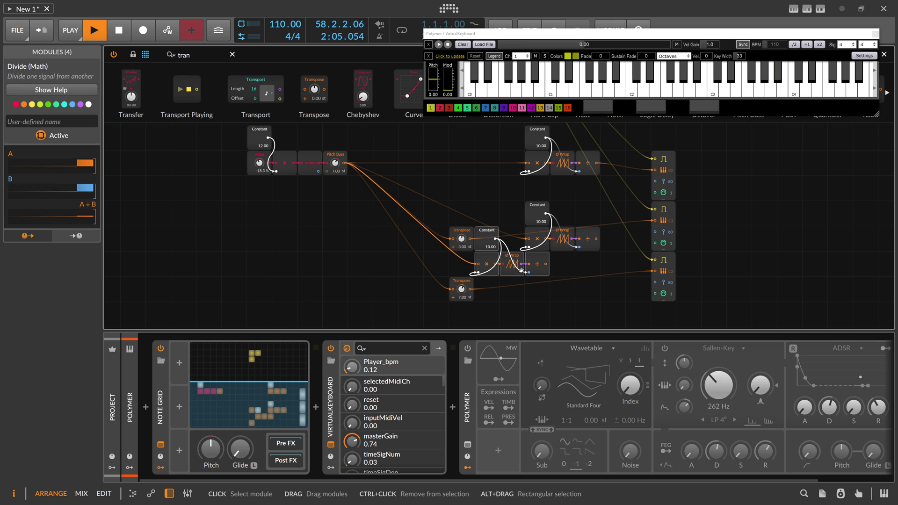
drag(488, 232, 537, 260)
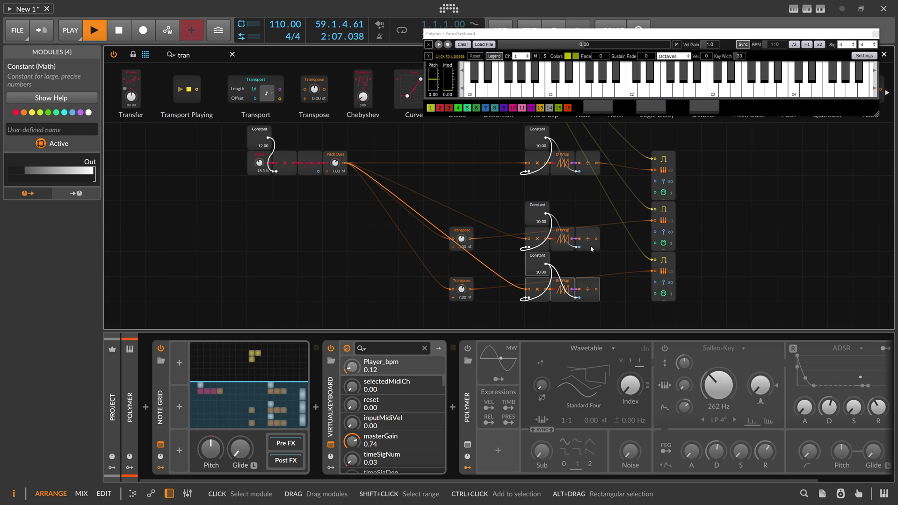
Route both transposed voices through their wrap chains by connecting the 7 st Transpose to its chain and both Divide outputs to the Note Outs' pitch inputs.
drag(596, 239, 654, 221)
drag(471, 290, 529, 289)
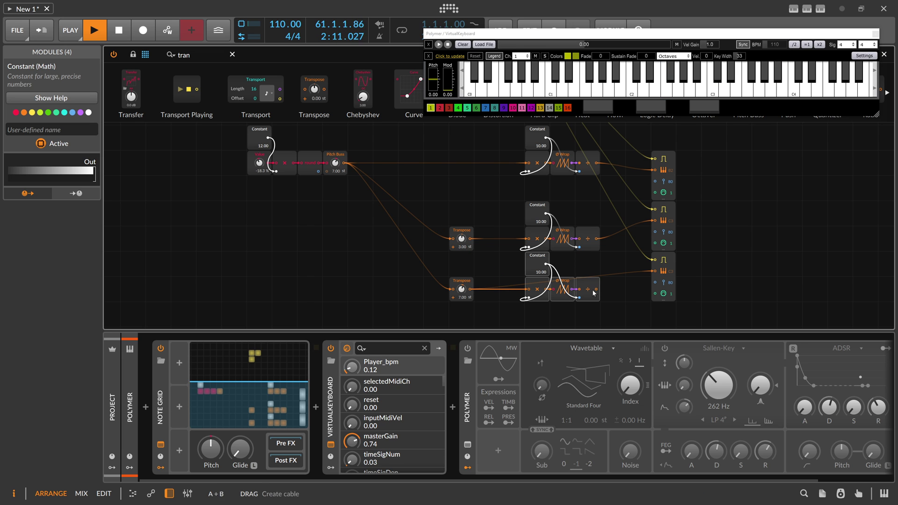
drag(596, 289, 655, 272)
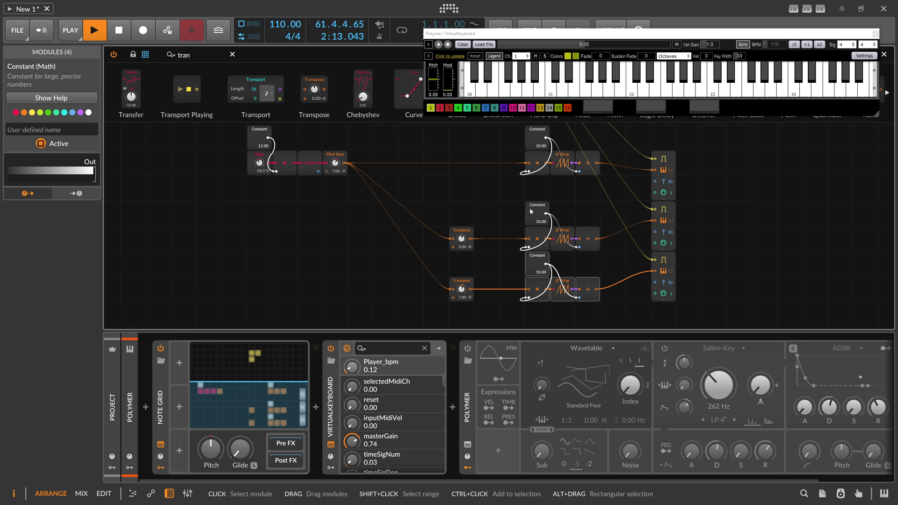
Switch Polymer on, audition the wrapped chords at Value settings including about −17 % and 17 %, reset Value to 0 %, and switch Polymer off.
scroll(529, 207, up, 1)
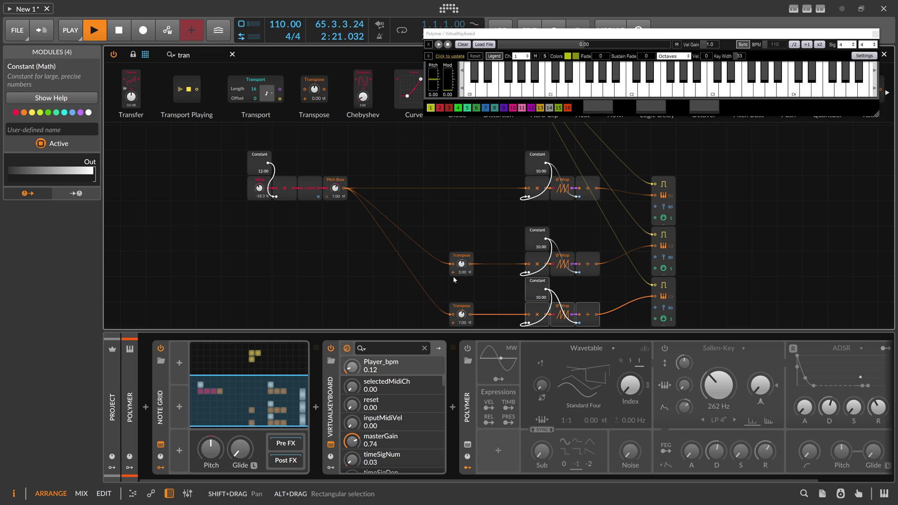
click(467, 347)
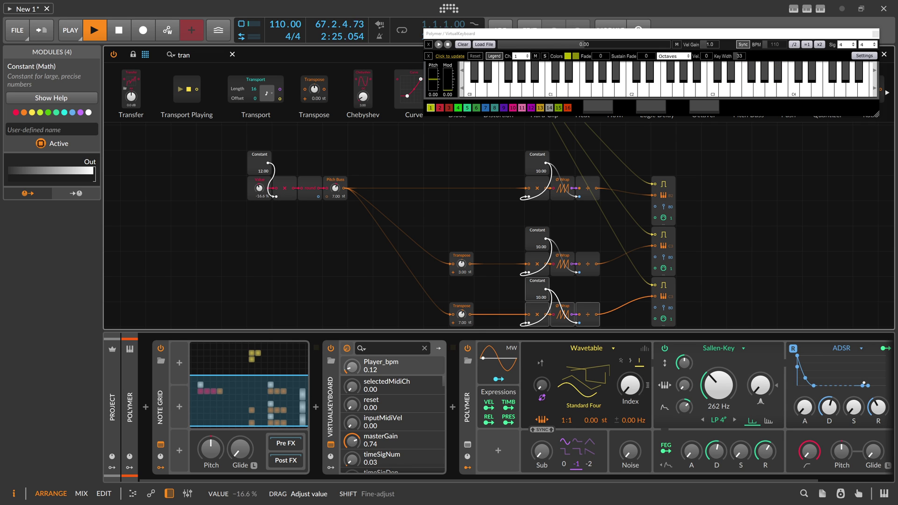
drag(260, 188, 259, 176)
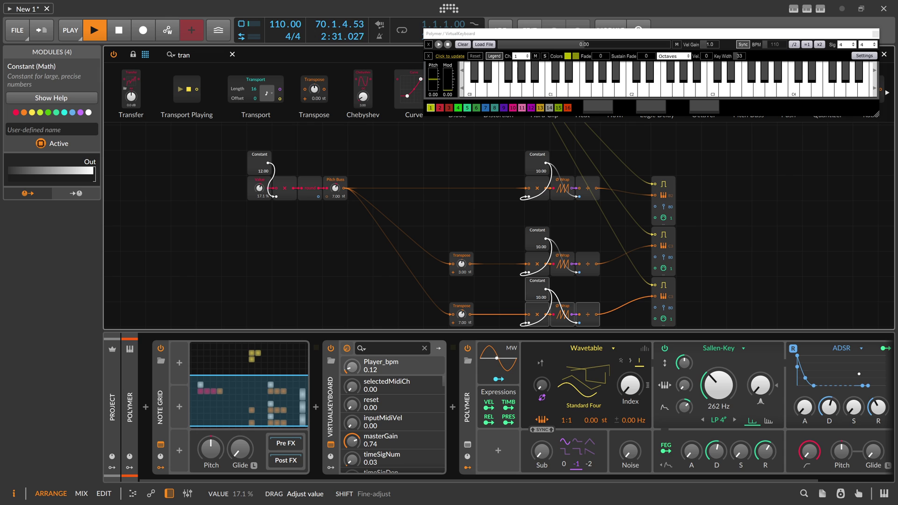
drag(259, 168, 260, 162)
drag(260, 153, 260, 146)
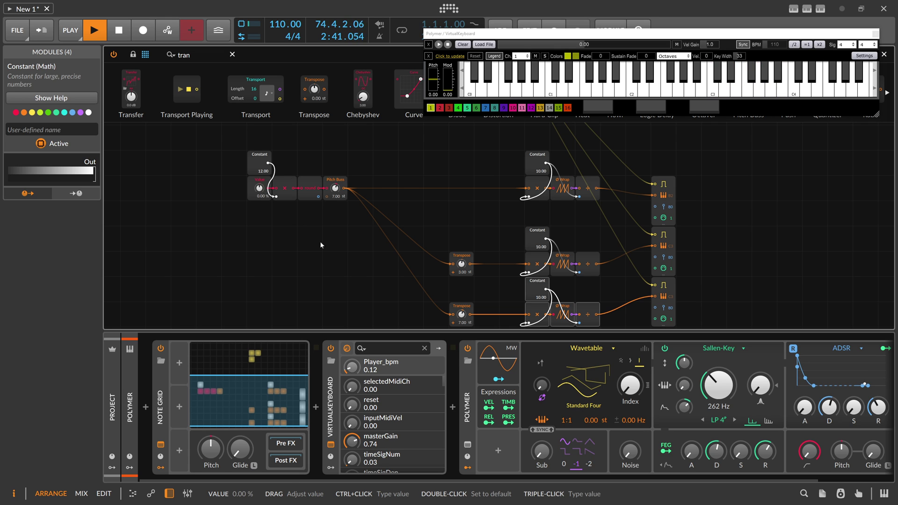
click(468, 348)
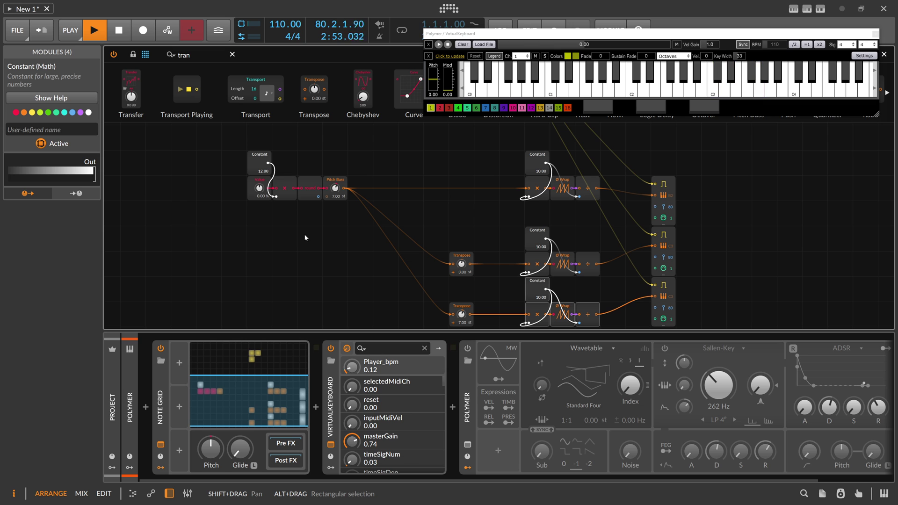
Find the Button module in the module palette and place it directly below the Value module.
drag(191, 55, 143, 54)
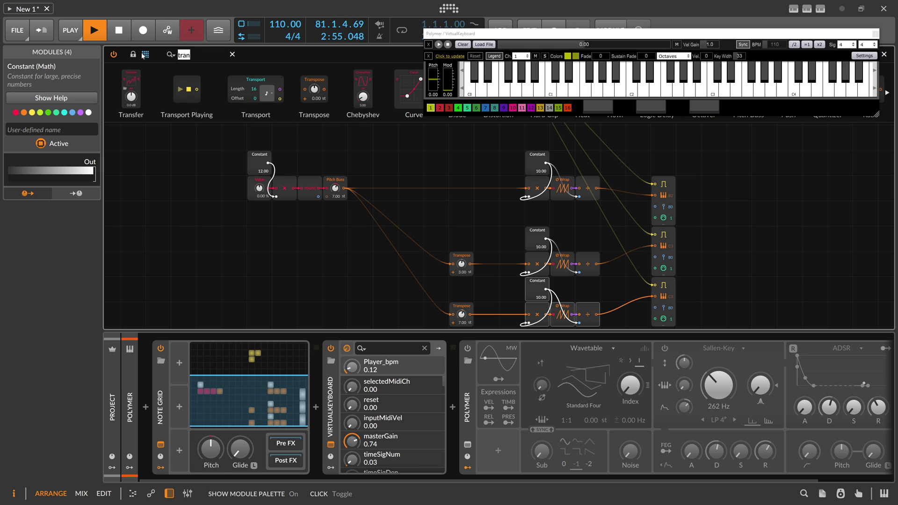
text(butt)
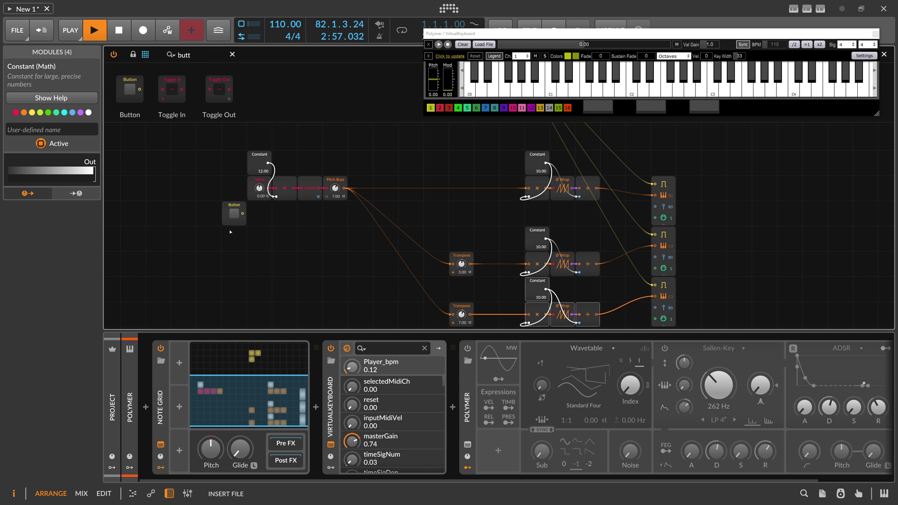
drag(230, 230, 262, 225)
Add a Modulator Out directly after the Button so they connect, and name the Button "Minor".
drag(192, 55, 121, 55)
text(mo)
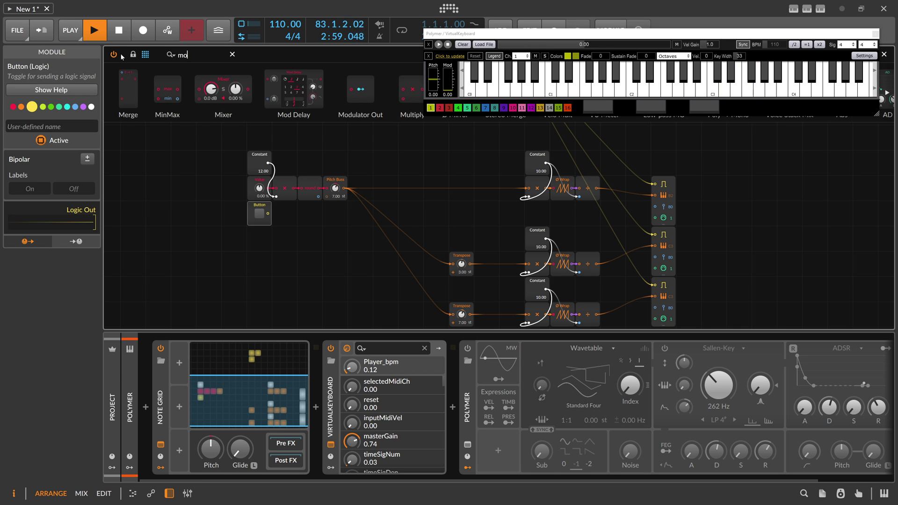
text(du)
drag(141, 91, 280, 220)
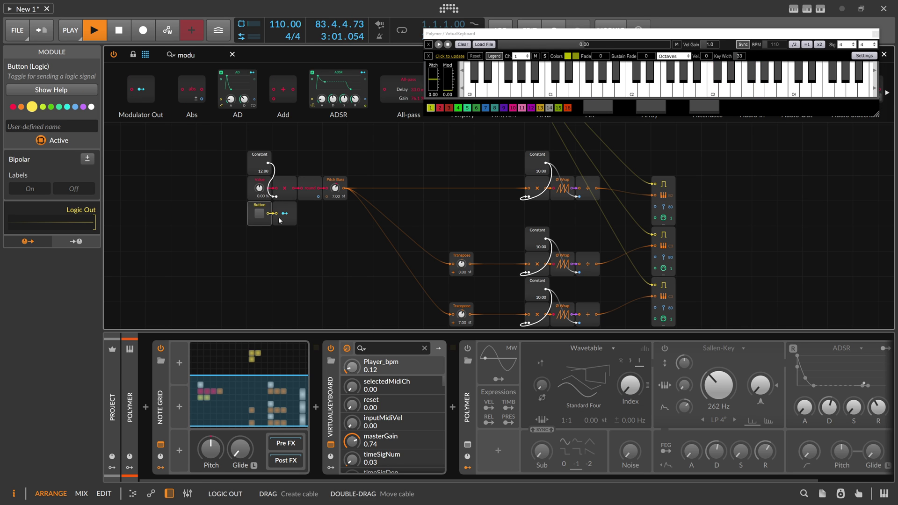
click(52, 125)
text(Minor)
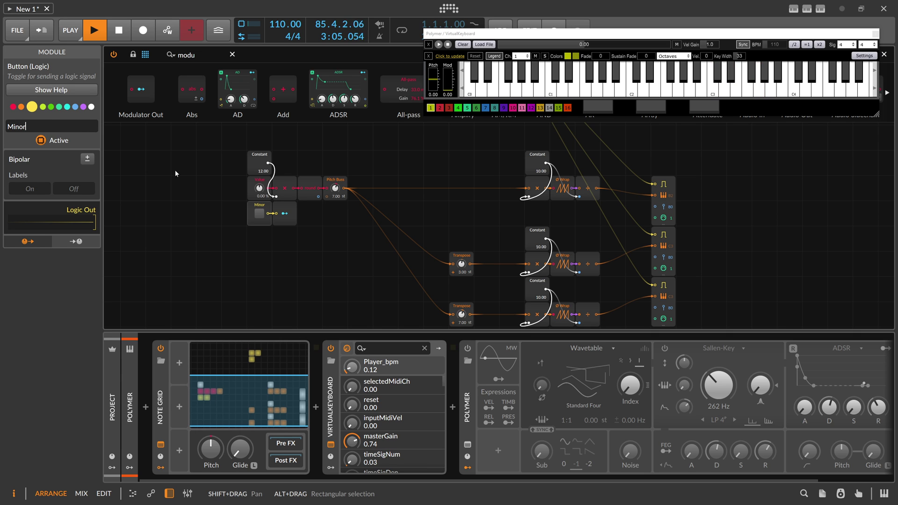
Set the 3 st Transpose feeding the second voice to 4 st.
scroll(546, 260, down, 1)
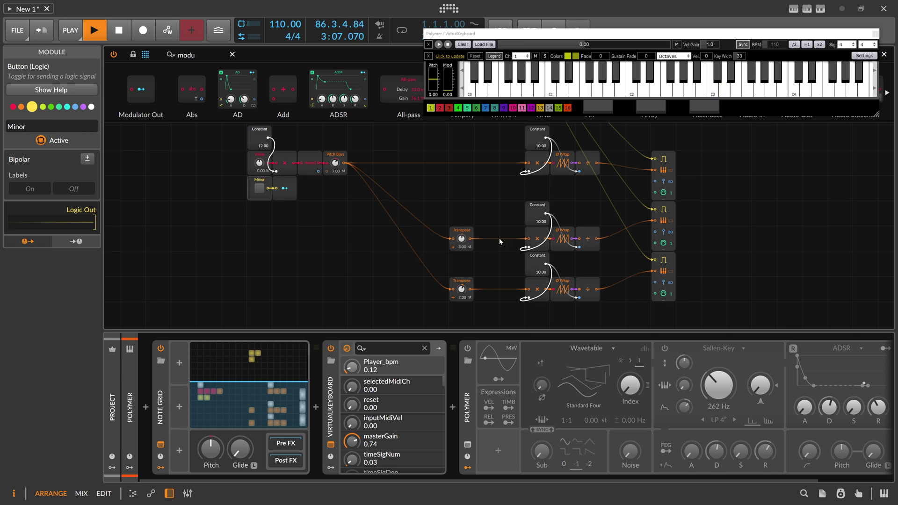
double_click(468, 247)
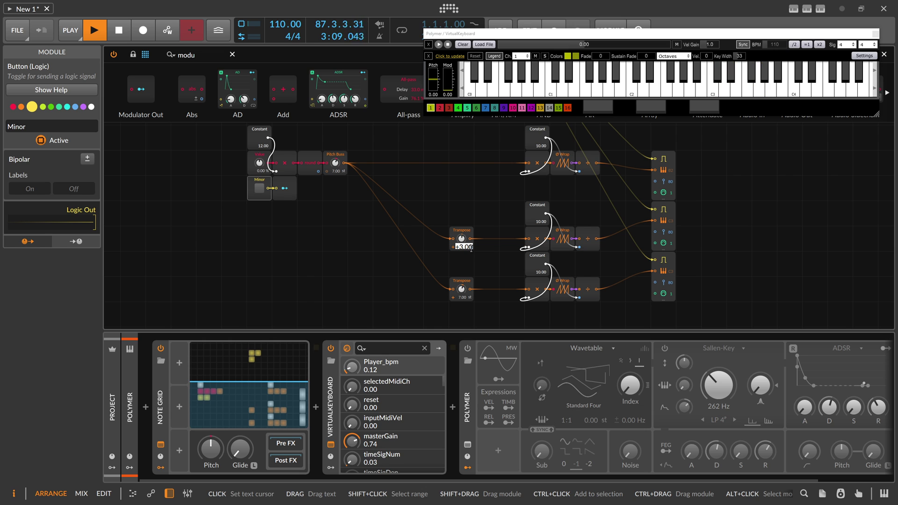
text(4 st)
key(Return)
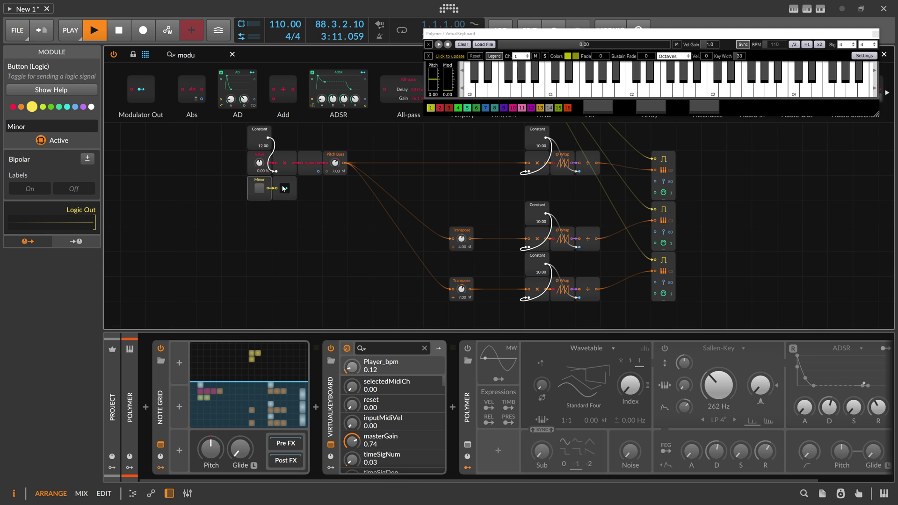
Map the Modulator Out to the 4 st Transpose with a modulation amount of −1.
click(285, 188)
drag(461, 239, 461, 246)
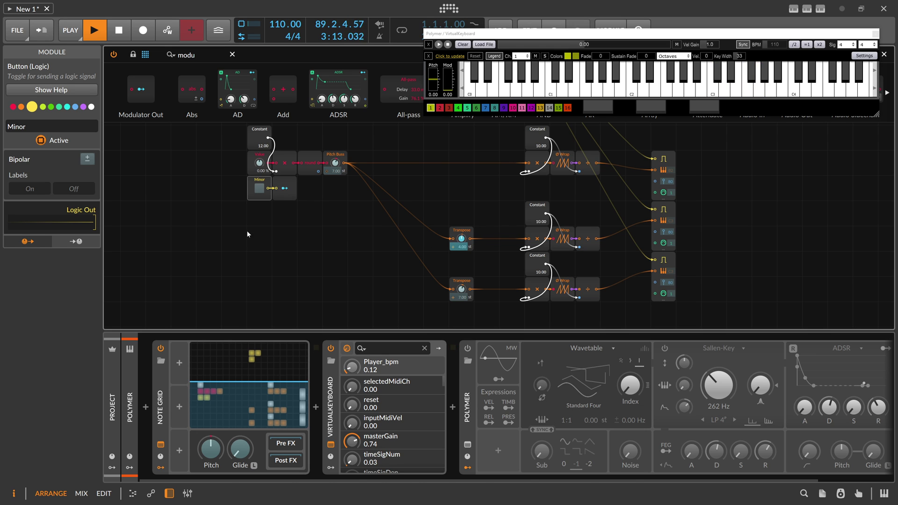
click(288, 182)
double_click(90, 224)
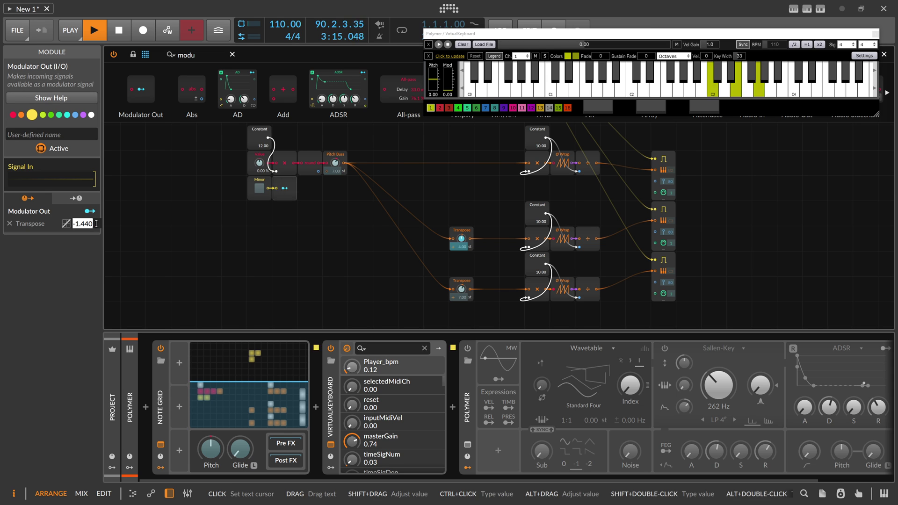
text(-1)
key(Return)
click(284, 188)
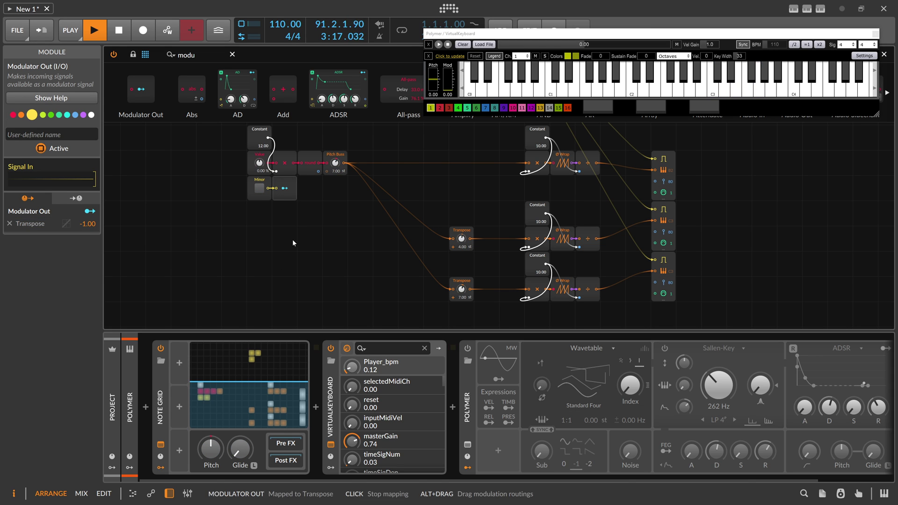
Insert a Transpose module directly after Pitch Buss, ahead of all three voices, and end modulation mapping.
click(285, 189)
drag(198, 55, 118, 55)
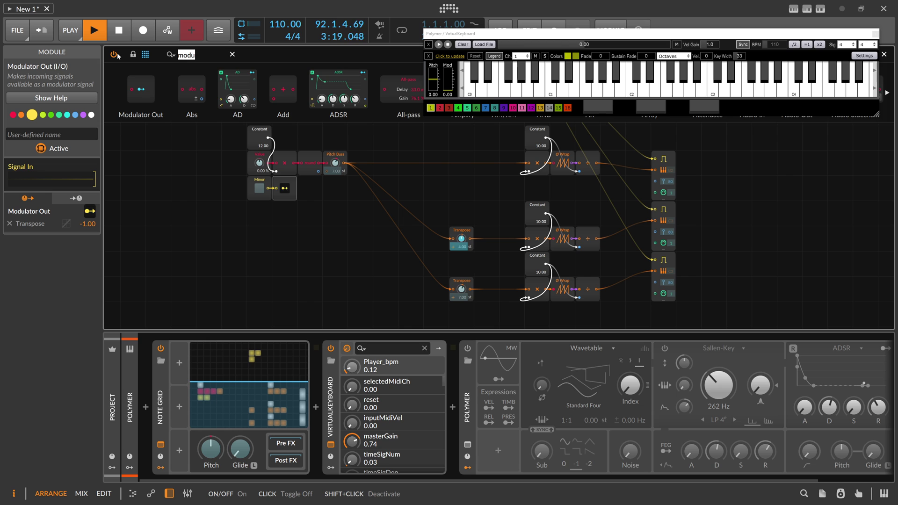
text(trans)
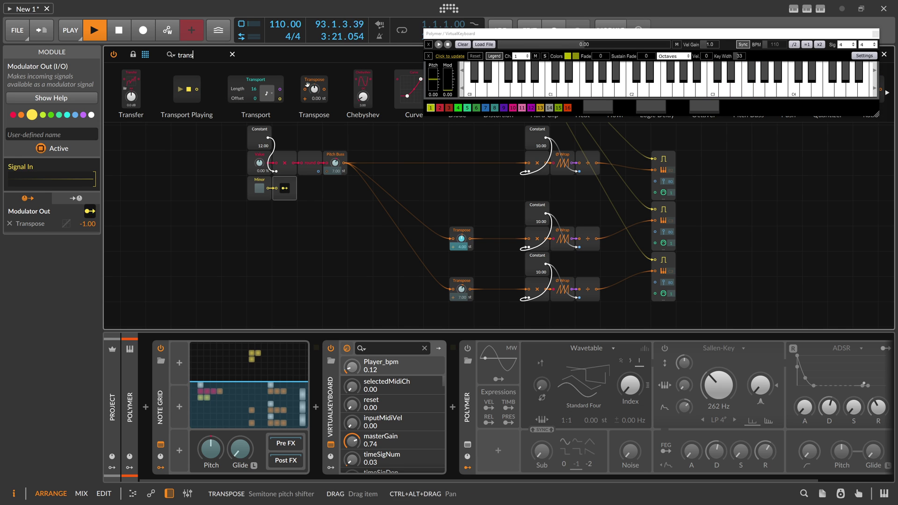
drag(313, 90, 344, 163)
click(285, 188)
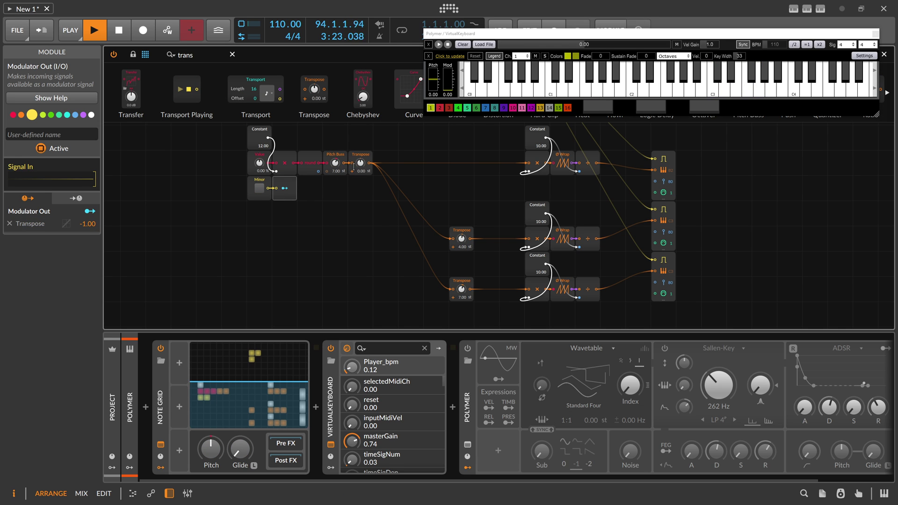
Try a −3 st shift on the new Transpose after Pitch Buss and reset it to 0 st.
ctrl+click(360, 164)
text(-3)
key(Return)
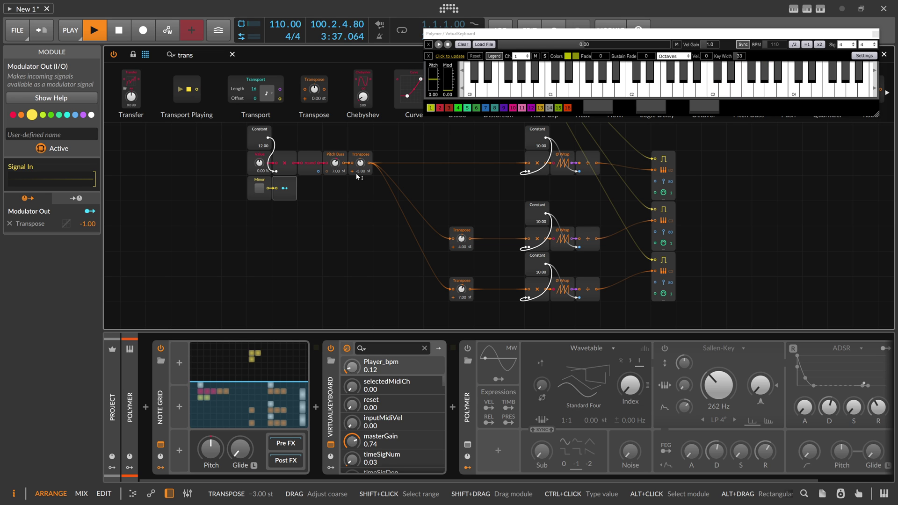
double_click(355, 172)
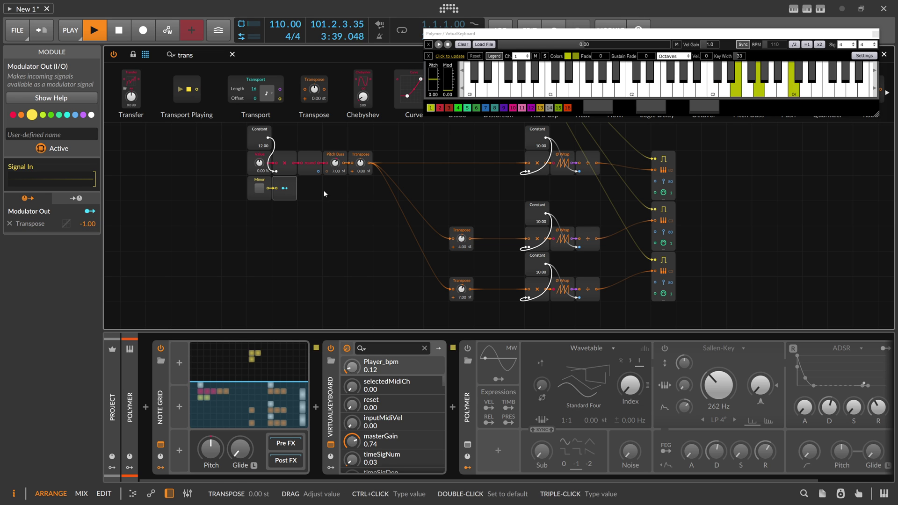
Map the Modulator Out to the Transpose after Pitch Buss with a modulation amount of −3.
click(285, 188)
drag(359, 167, 359, 187)
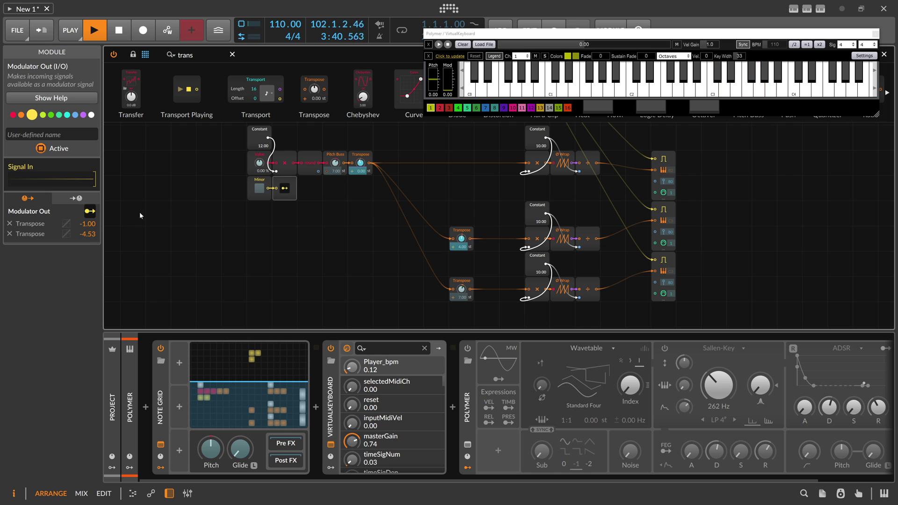
double_click(94, 234)
text(-3)
key(Return)
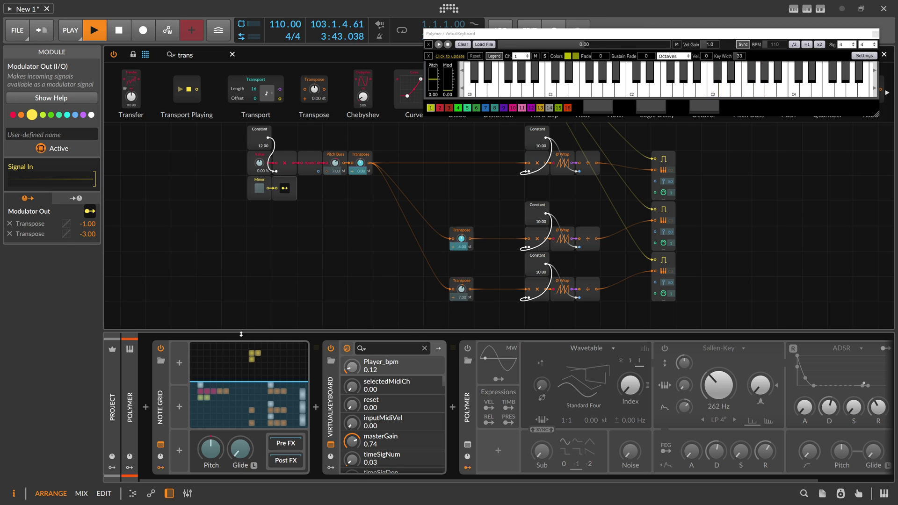
click(286, 191)
Switch Polymer on and audition the chords with Minor off and on, setting Value to about 4 %.
scroll(281, 210, up, 1)
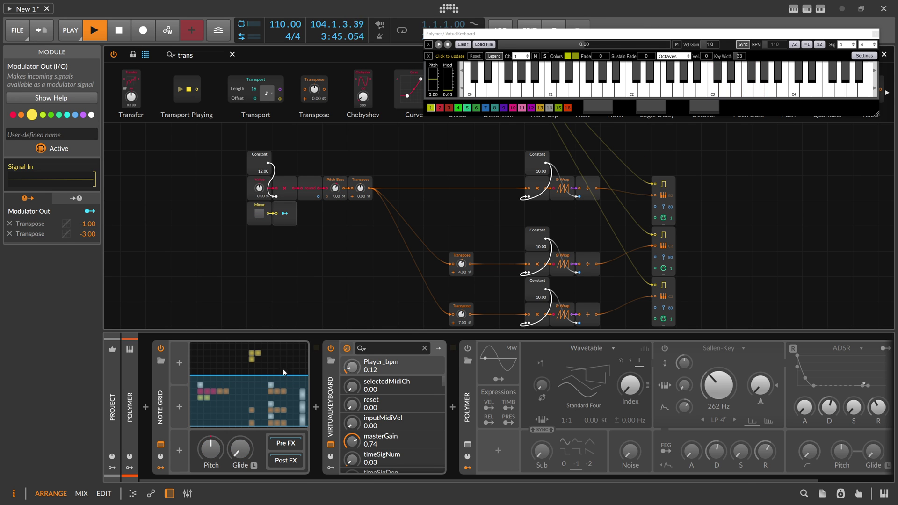
click(467, 349)
scroll(299, 220, down, 1)
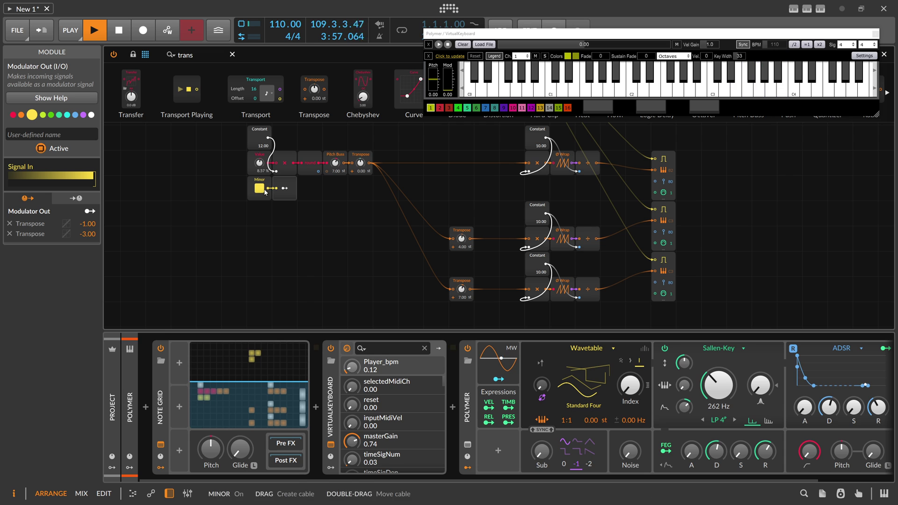
click(258, 186)
drag(259, 163, 259, 166)
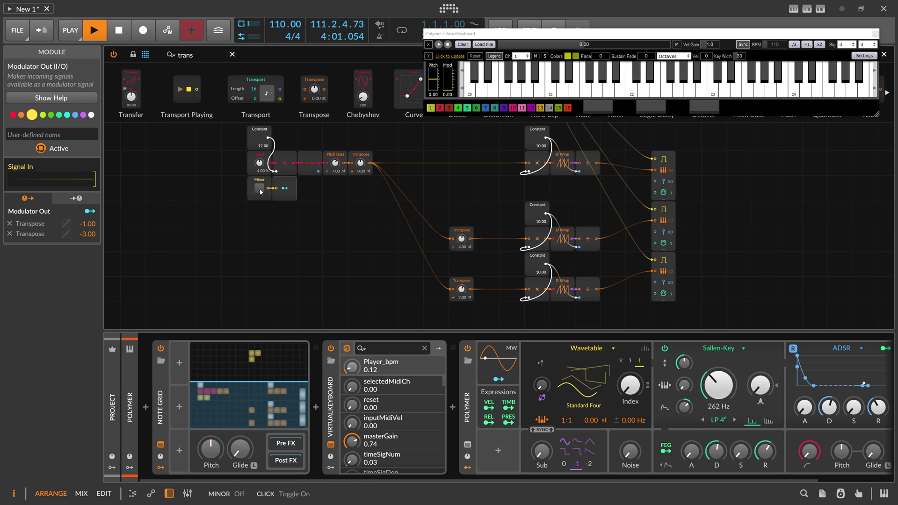
click(260, 188)
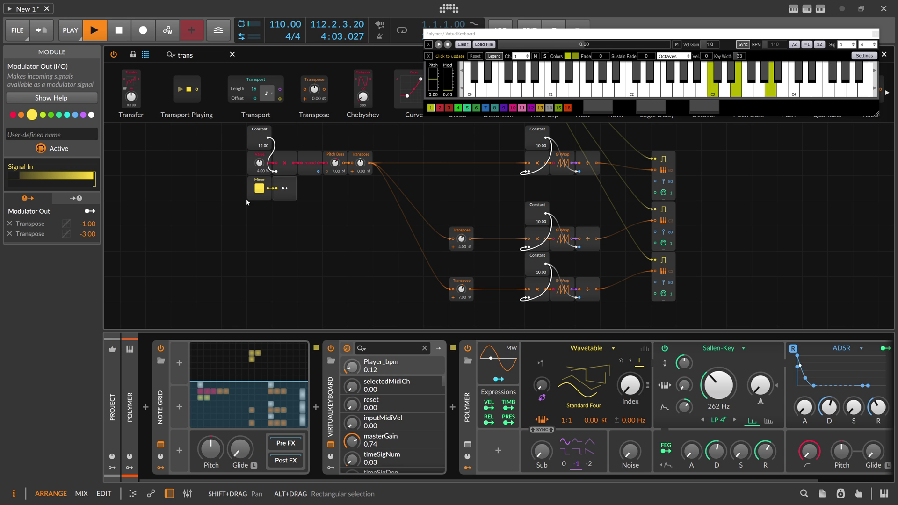
Show which Transpose modules the Modulator Out modulates and leave mapping mode.
click(284, 188)
scroll(461, 251, up, 1)
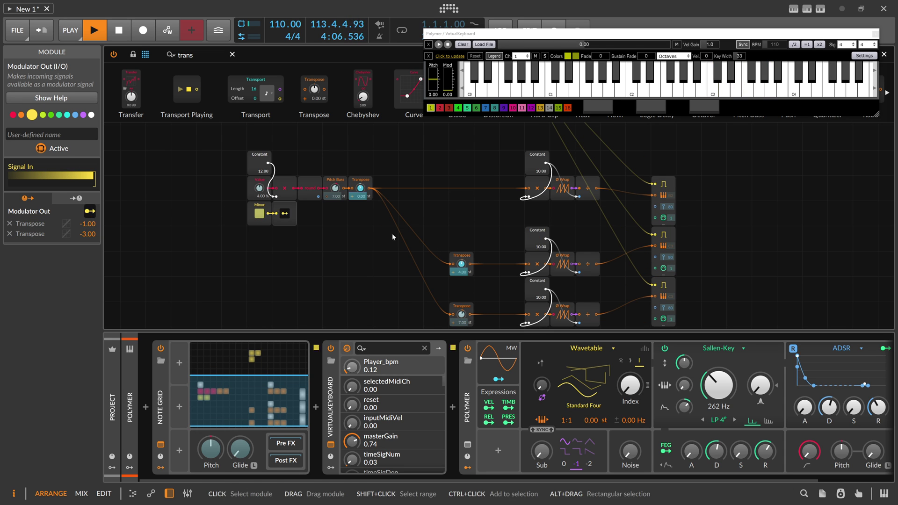
click(286, 214)
Reset Value to 0 %, turn the Minor button off, and switch Polymer off.
drag(260, 191, 260, 194)
double_click(261, 191)
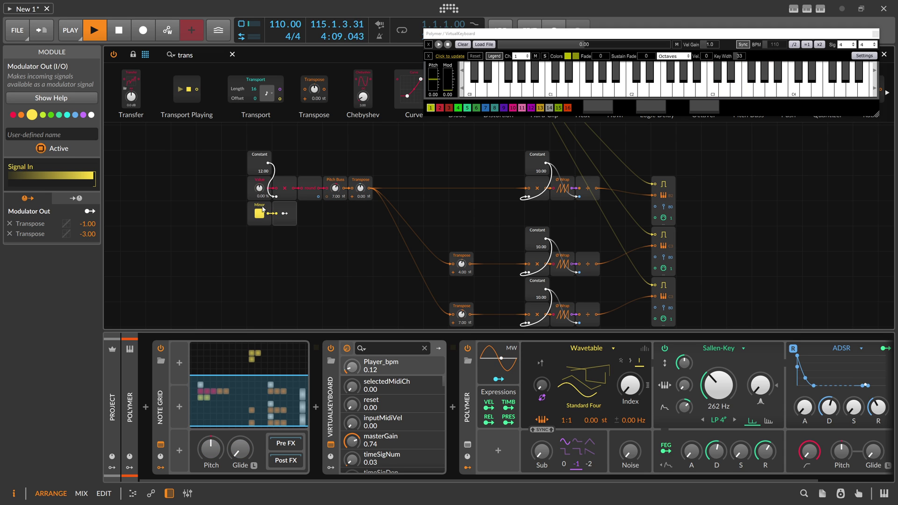
click(259, 214)
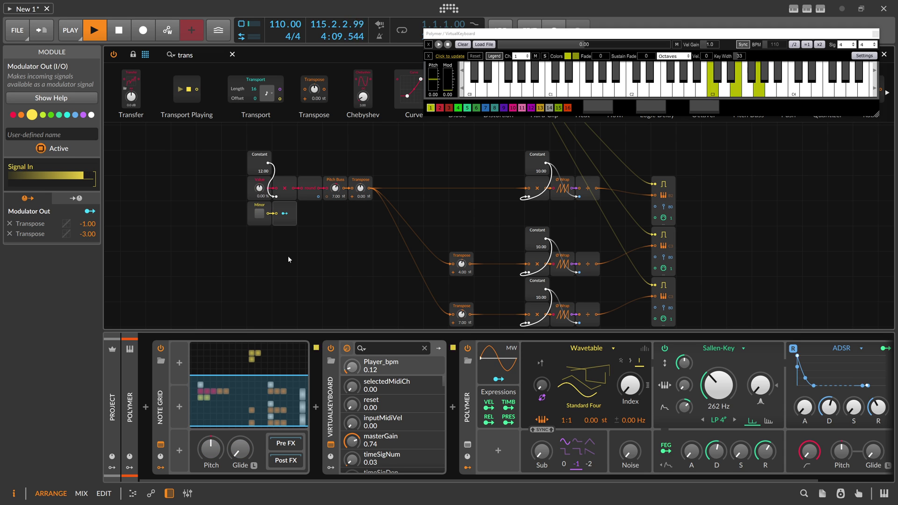
click(468, 349)
scroll(435, 294, down, 3)
scroll(617, 253, up, 4)
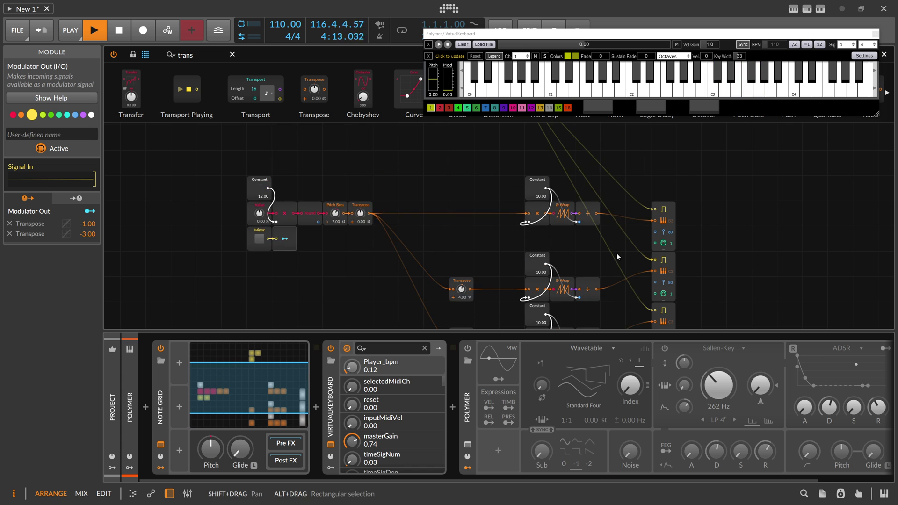
Duplicate the root voice chain above the original and add an Octaver set to −2 before its note output.
scroll(617, 253, up, 1)
drag(745, 260, 535, 156)
click(613, 188)
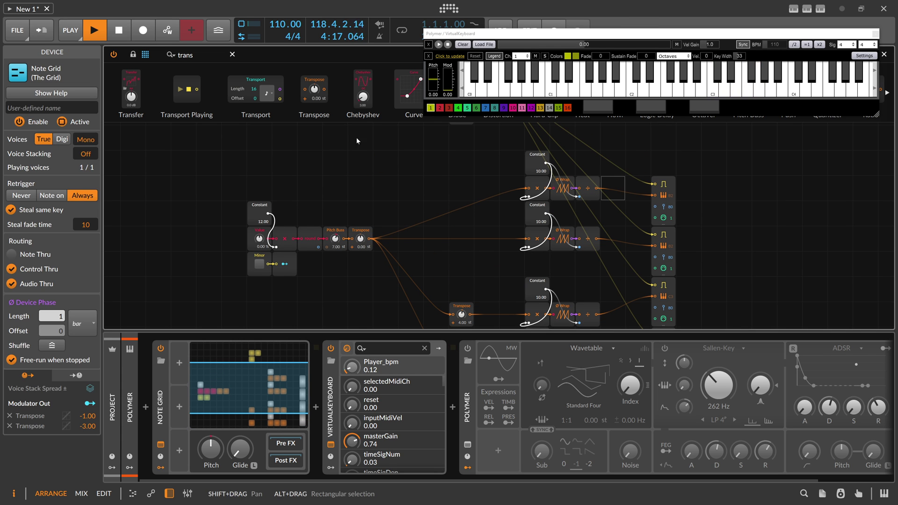
text(oc)
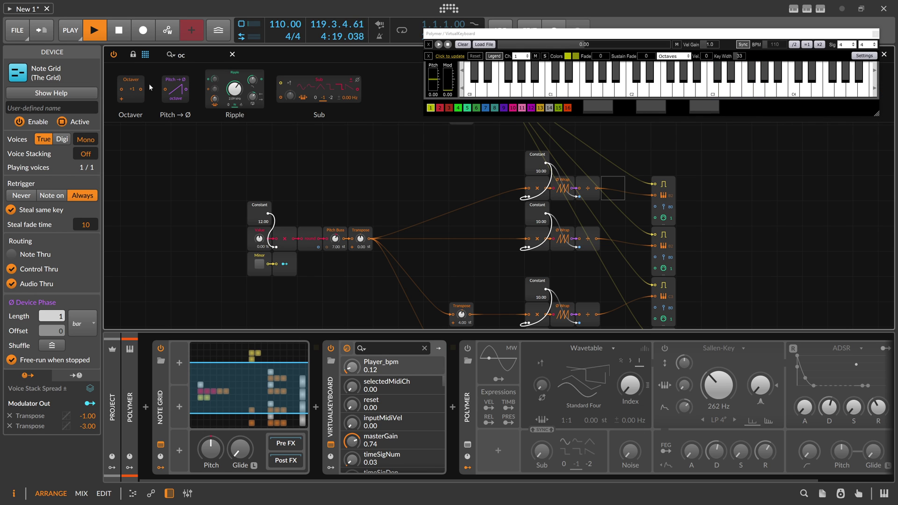
drag(592, 190, 593, 190)
double_click(615, 191)
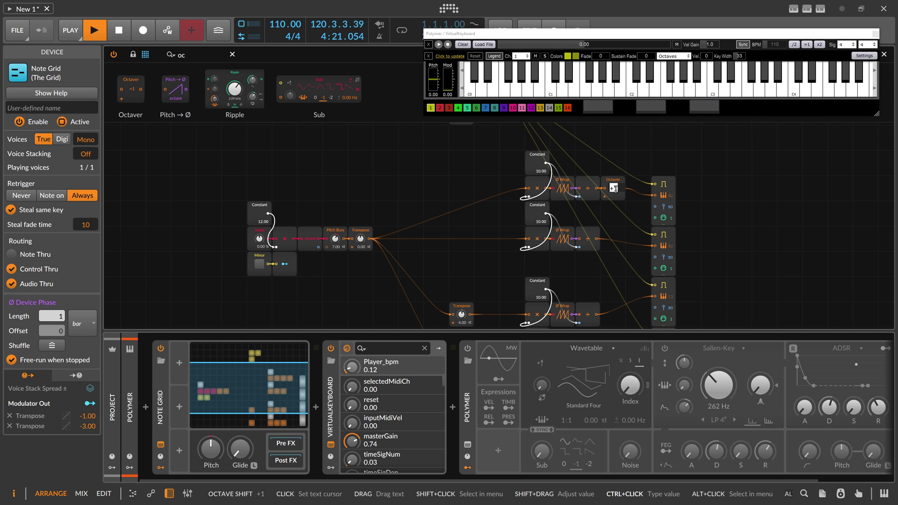
text(-1)
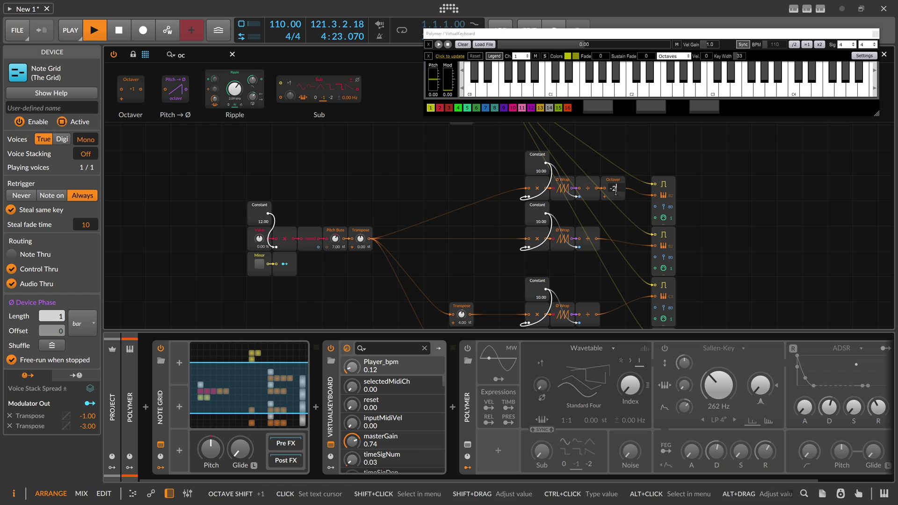
key(Return)
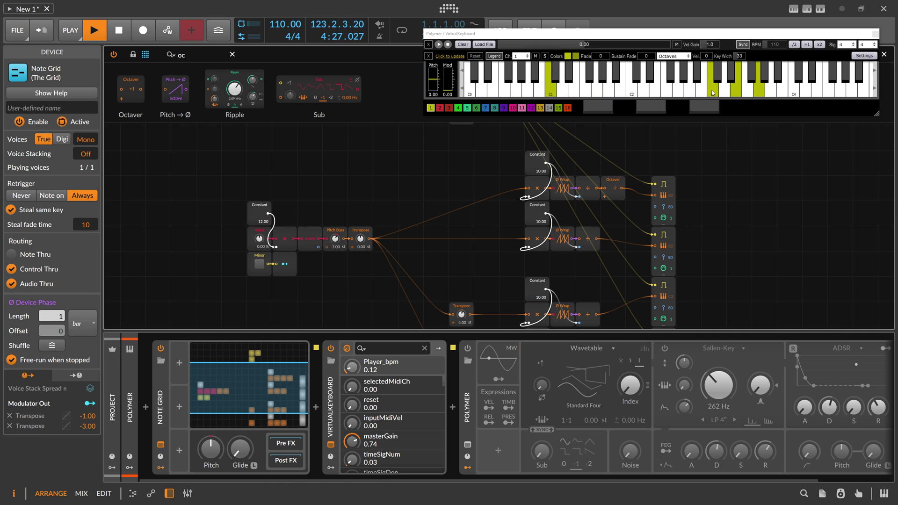
Switch Polymer on, audition the chords while varying Value, then reset Value to 0 % and switch Polymer off.
drag(707, 83, 779, 83)
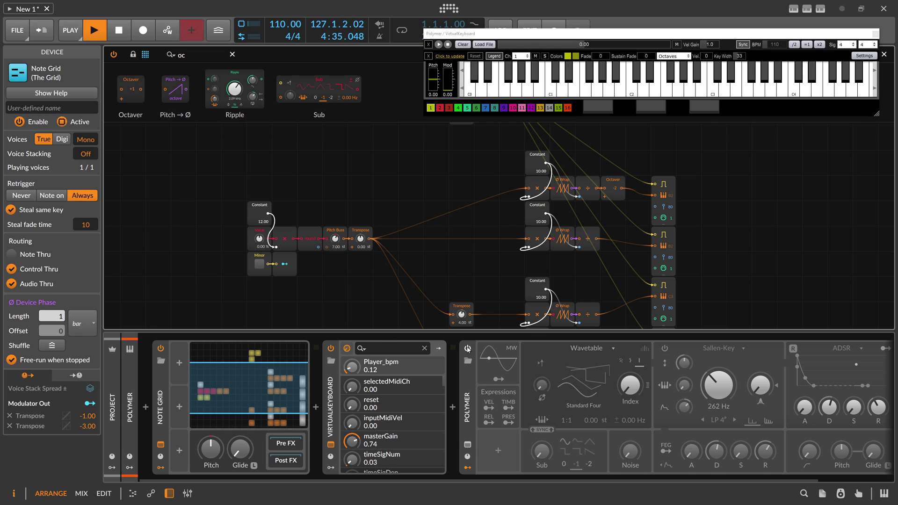
click(468, 349)
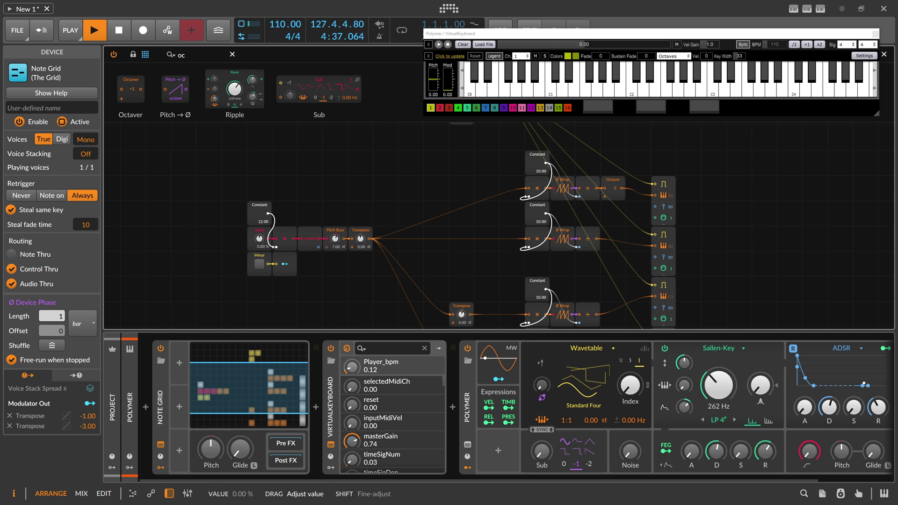
drag(259, 238, 259, 233)
drag(262, 243, 262, 240)
double_click(260, 239)
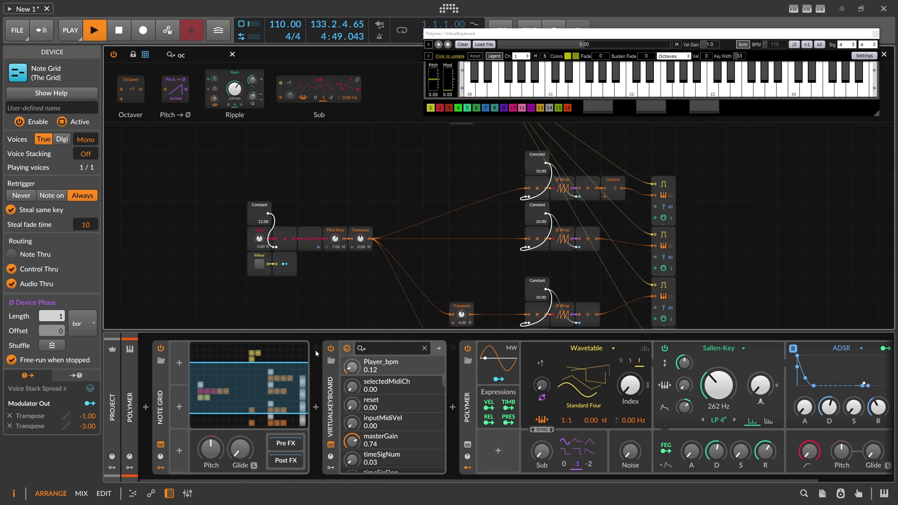
click(466, 349)
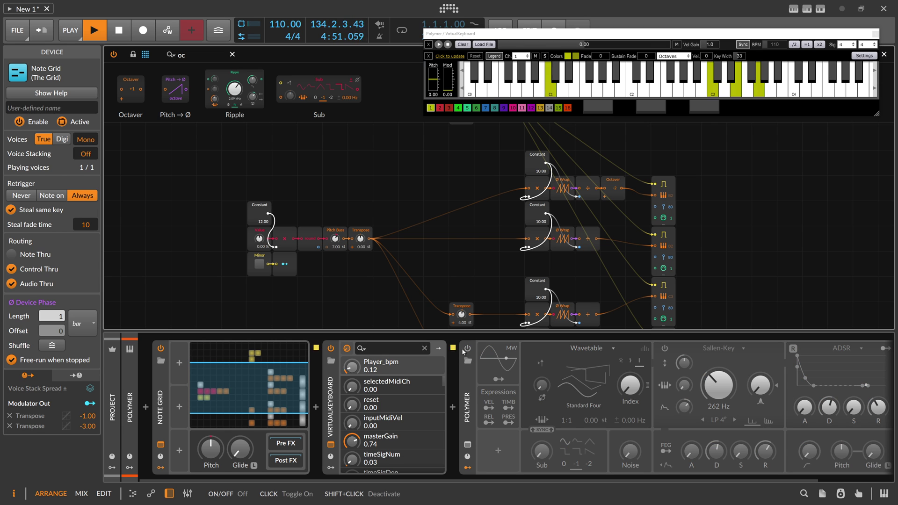
Duplicate the fifth's voice chain, including its Transpose and note output, directly below the original.
scroll(467, 237, down, 3)
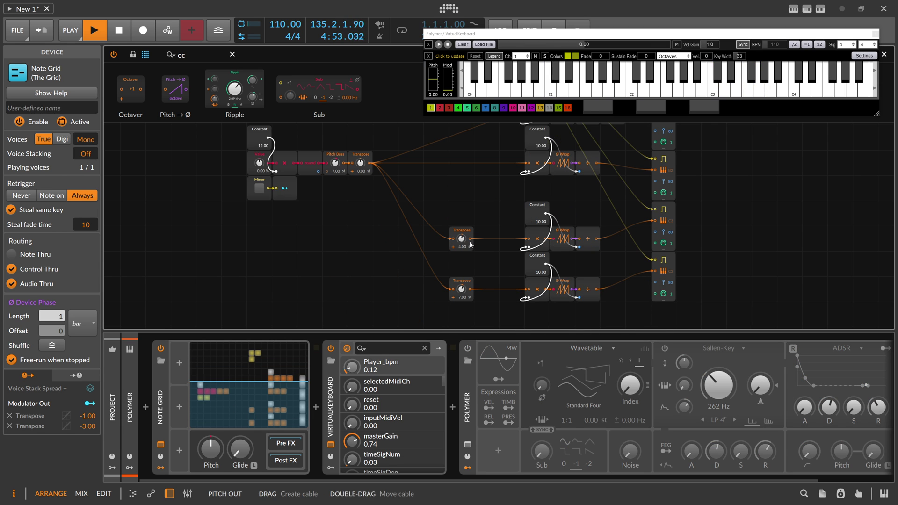
scroll(470, 244, down, 1)
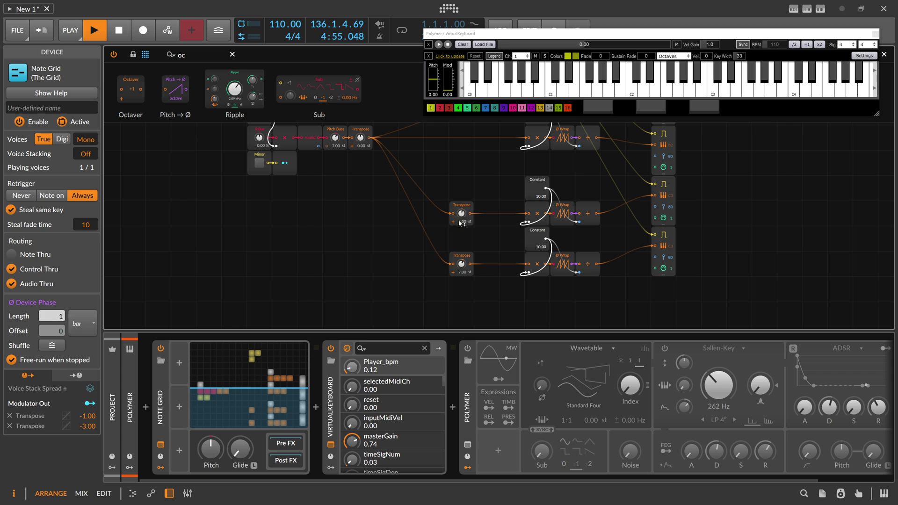
drag(438, 210, 658, 215)
scroll(619, 220, down, 1)
drag(718, 263, 431, 208)
drag(534, 217, 535, 268)
click(495, 276)
Set the Transpose of the lowest voice chain to 11 st.
ctrl+click(461, 289)
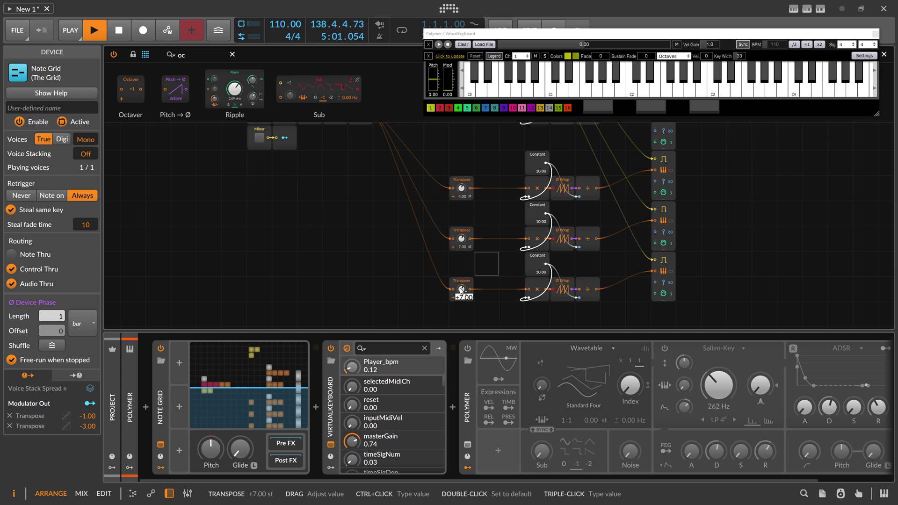
text(10 st)
key(Return)
ctrl+click(460, 290)
text(1)
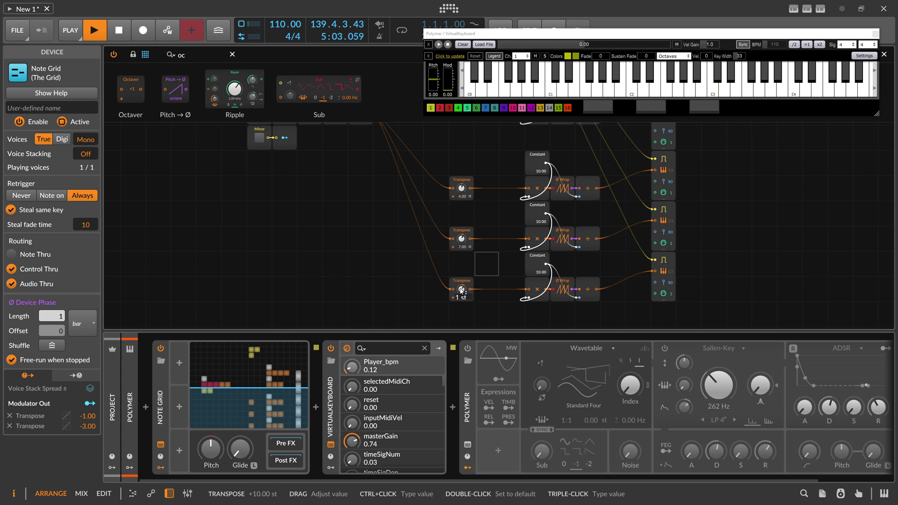
text(1)
key(Return)
Map the Modulator Out to the 11 st Transpose with an amount of −1 and leave mapping mode.
scroll(294, 146, up, 1)
click(292, 155)
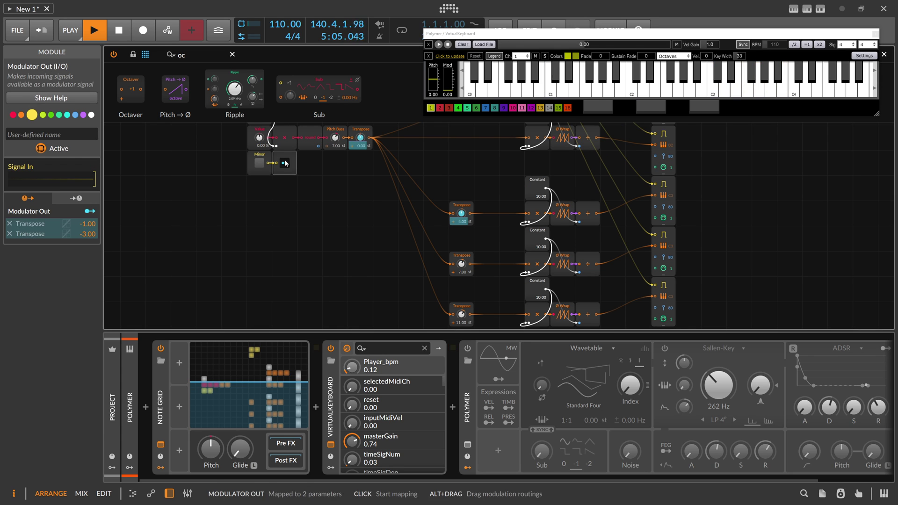
click(284, 162)
scroll(421, 241, down, 3)
drag(461, 263, 459, 266)
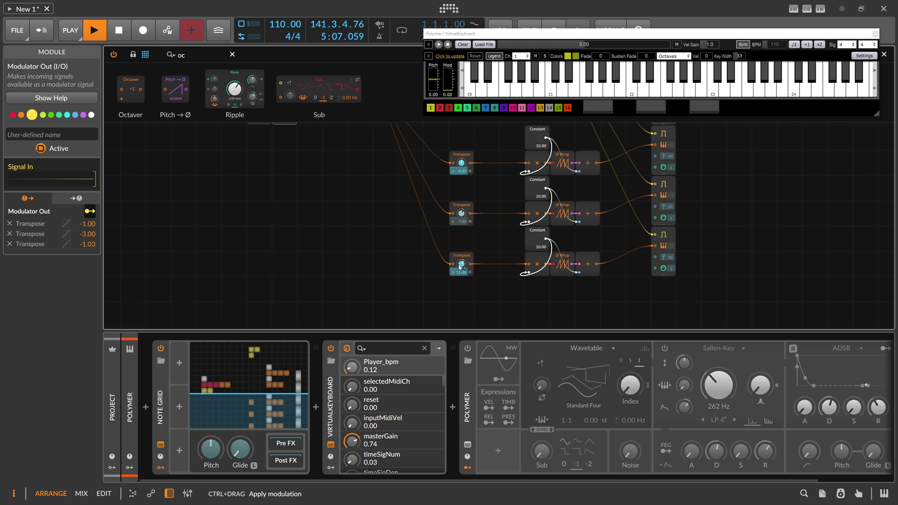
double_click(90, 245)
text(-1)
key(Return)
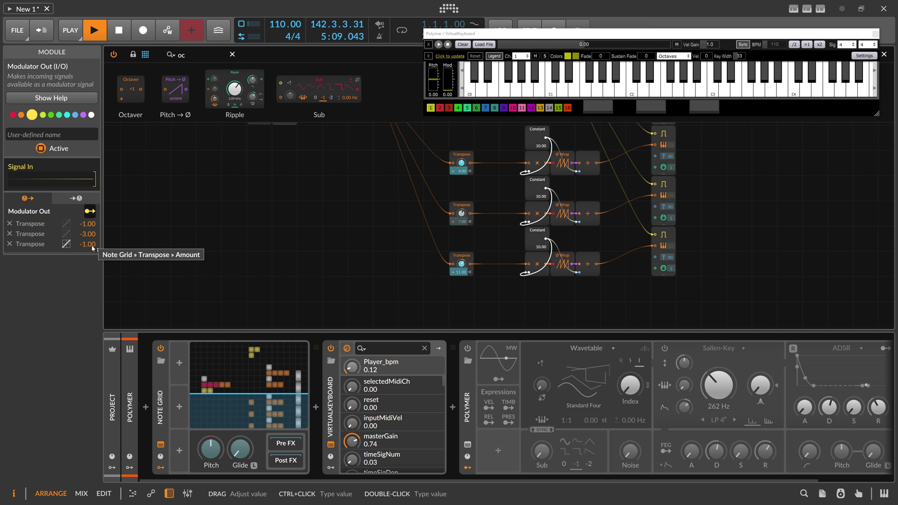
scroll(358, 285, up, 1)
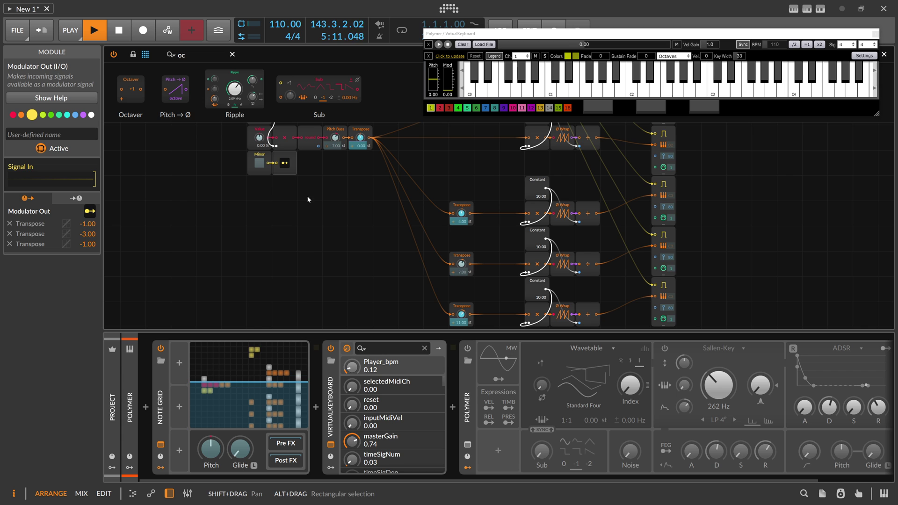
click(285, 163)
Audition the chords through Polymer with Minor on and off, lower Value to −31.4 %, and switch Polymer off.
scroll(425, 258, down, 1)
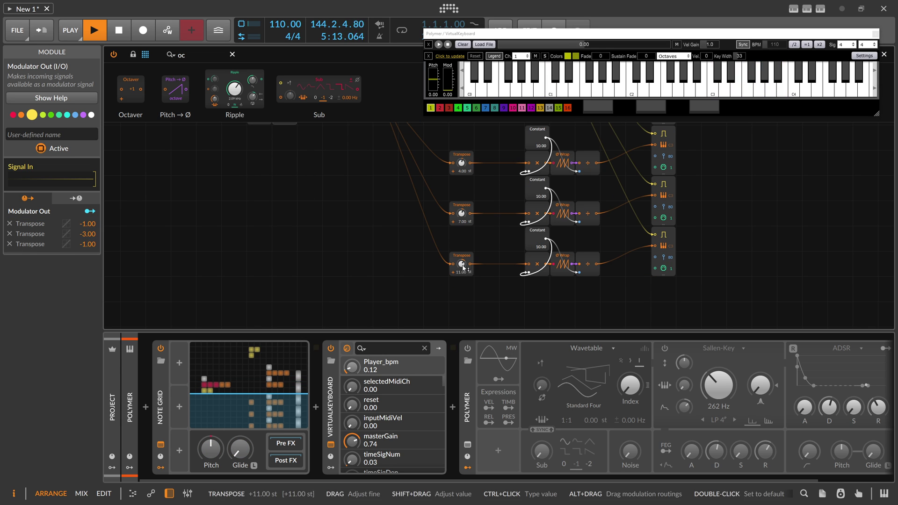
scroll(449, 265, up, 1)
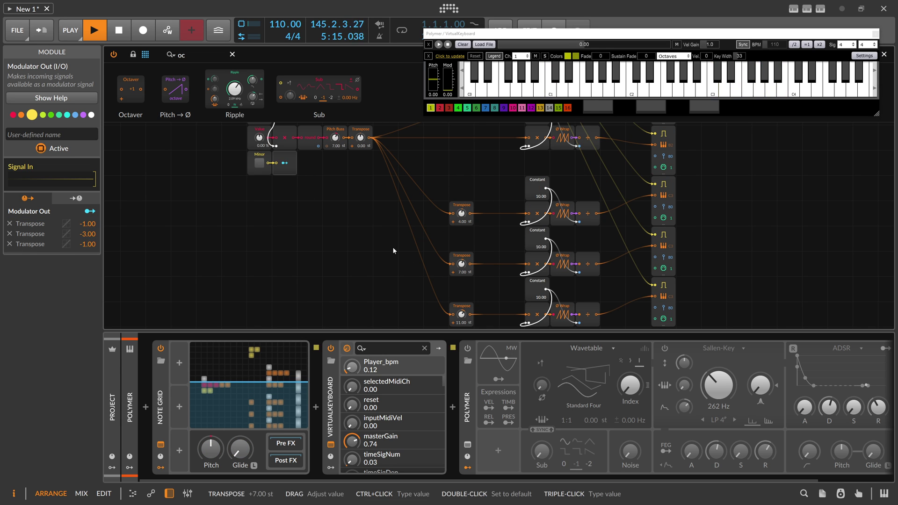
click(467, 349)
scroll(302, 197, up, 1)
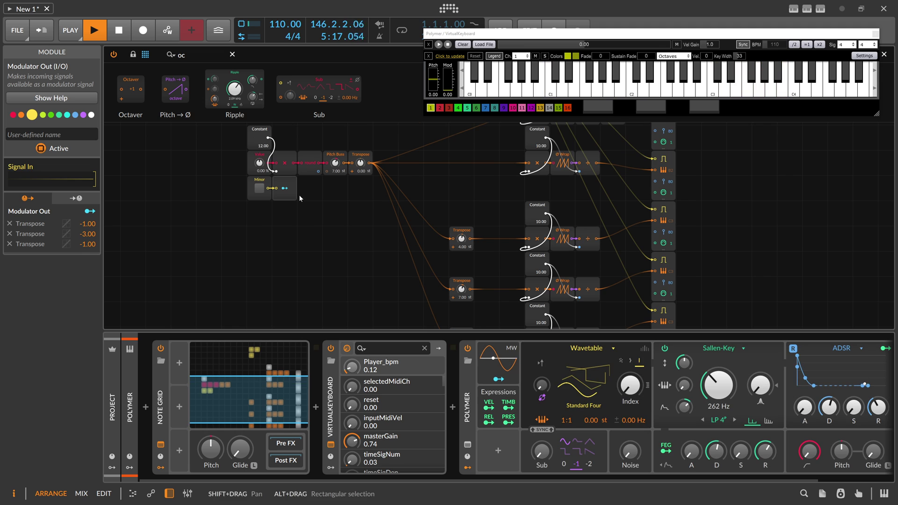
click(260, 192)
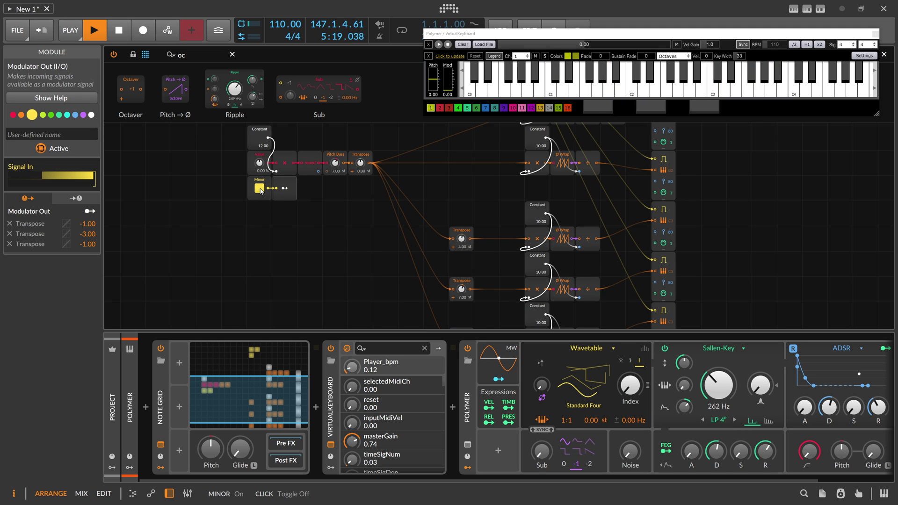
drag(259, 163, 259, 169)
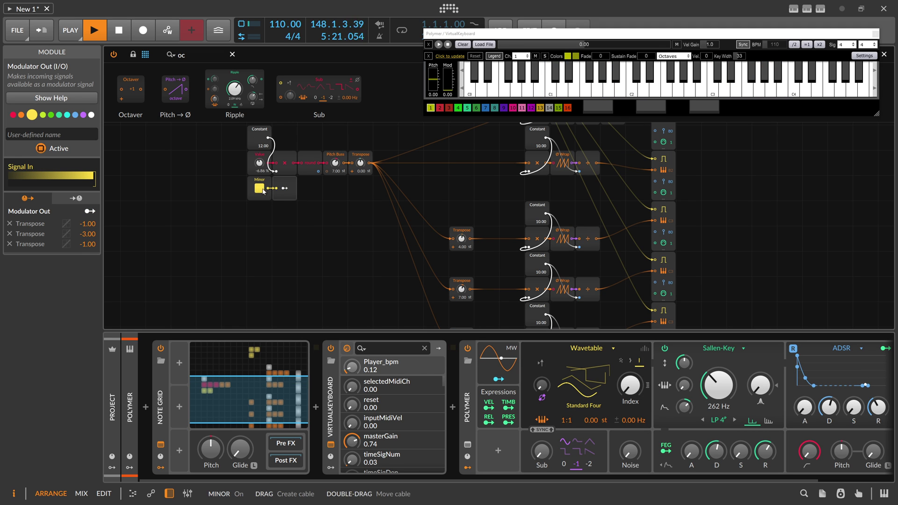
click(259, 189)
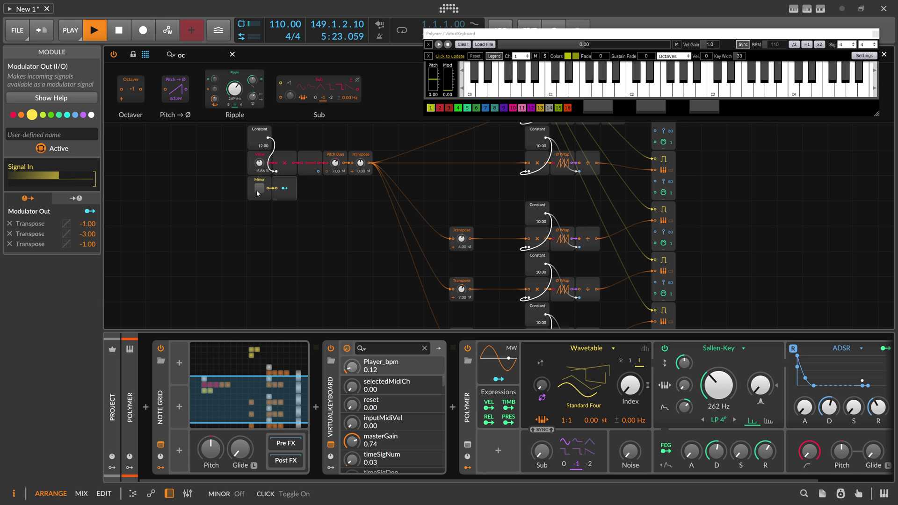
drag(259, 163, 260, 167)
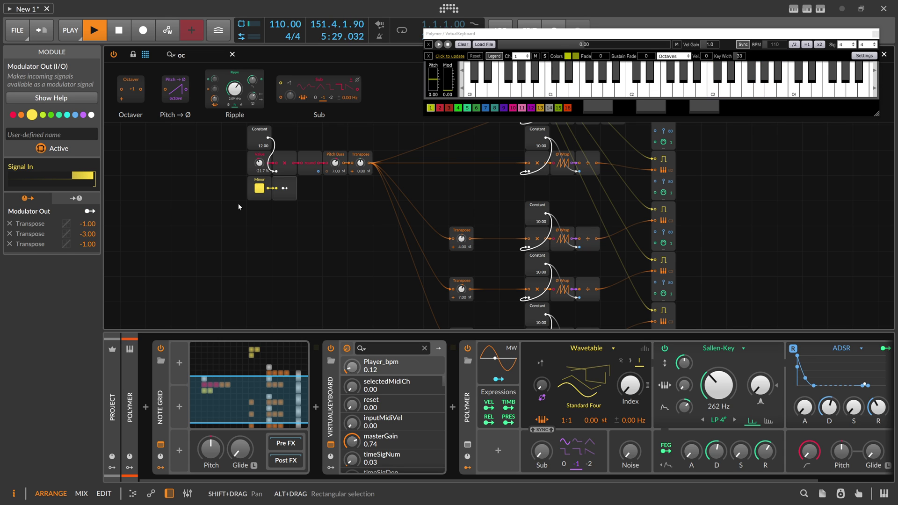
click(260, 188)
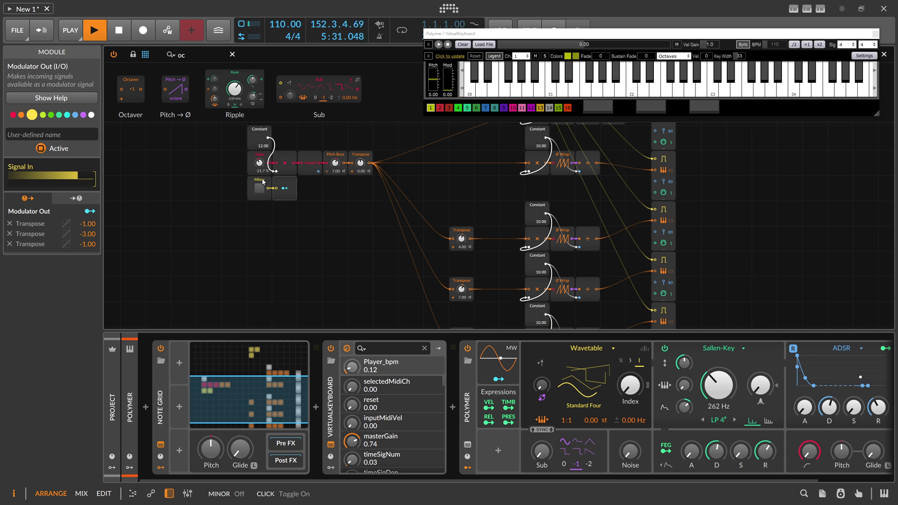
drag(261, 167, 261, 173)
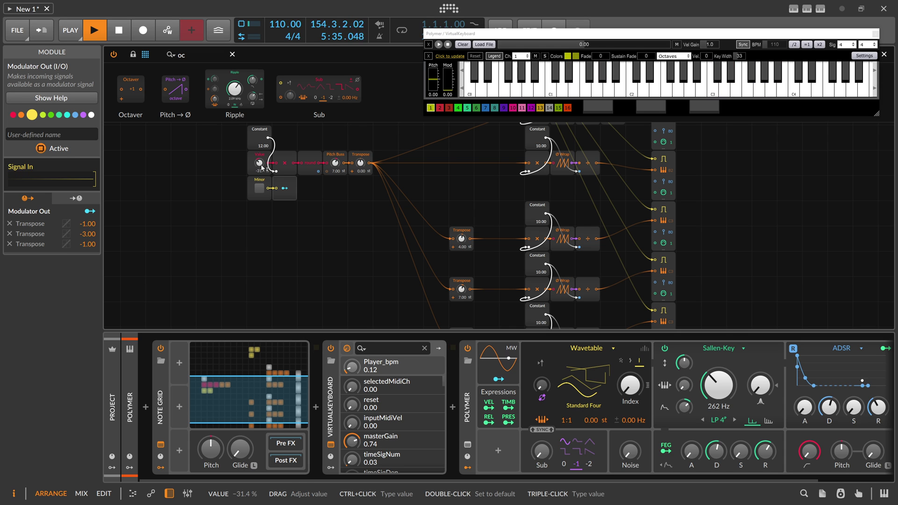
click(467, 349)
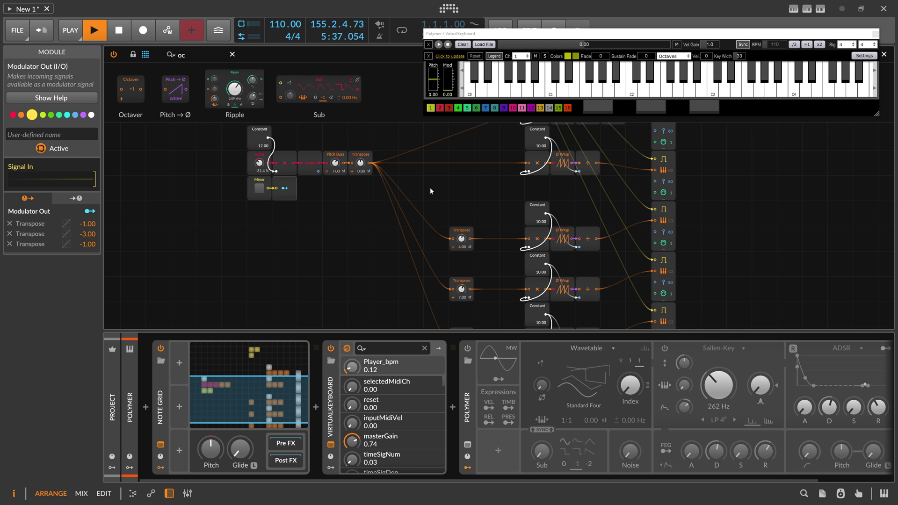
Try Pitch Buss input attenuator settings of 3 st and 4 st, then restore it to 7 st.
scroll(430, 191, down, 3)
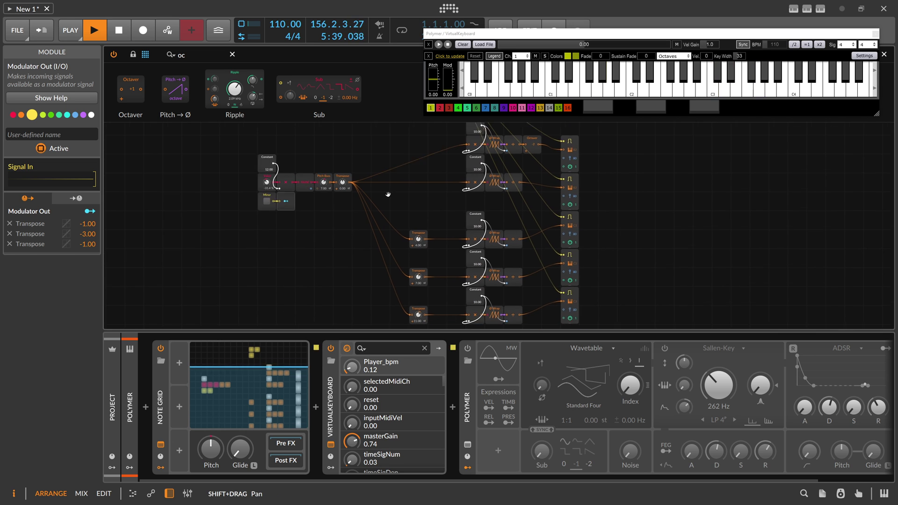
drag(389, 194, 374, 185)
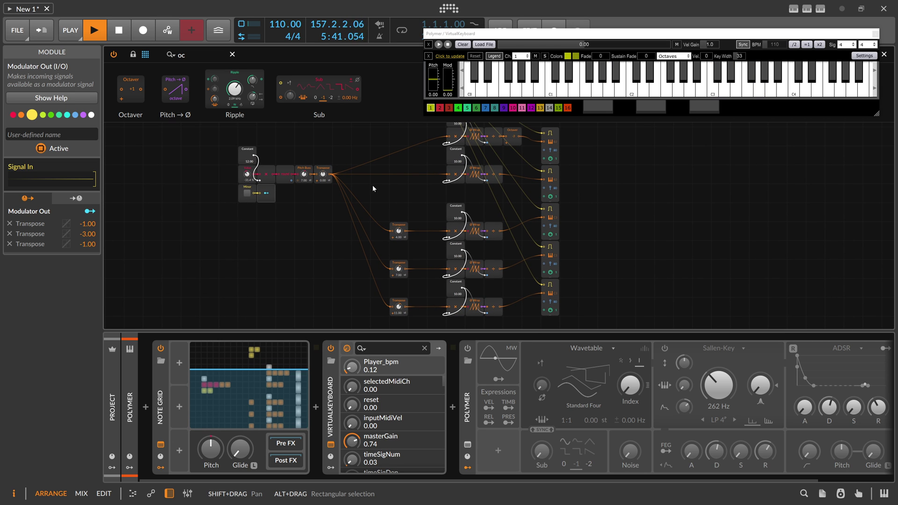
scroll(340, 187, up, 3)
drag(235, 185, 392, 247)
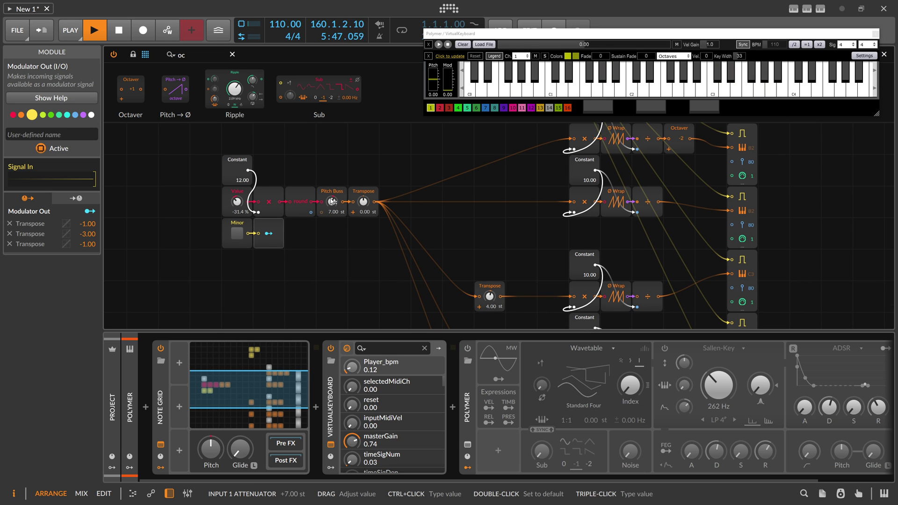
ctrl+click(336, 204)
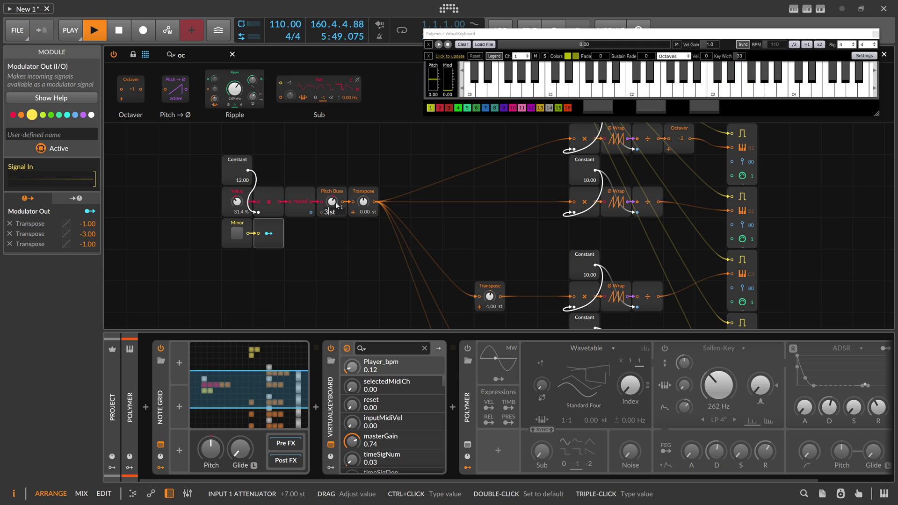
text(3)
key(Return)
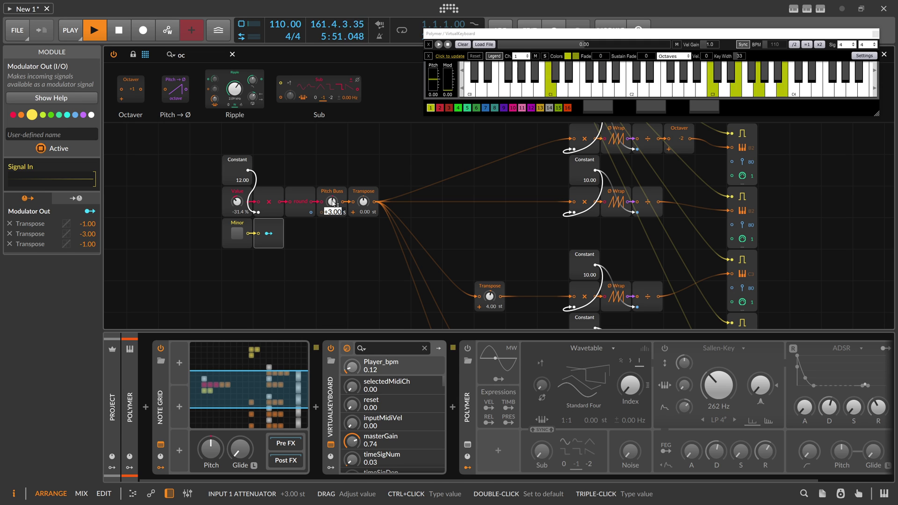
key(Return)
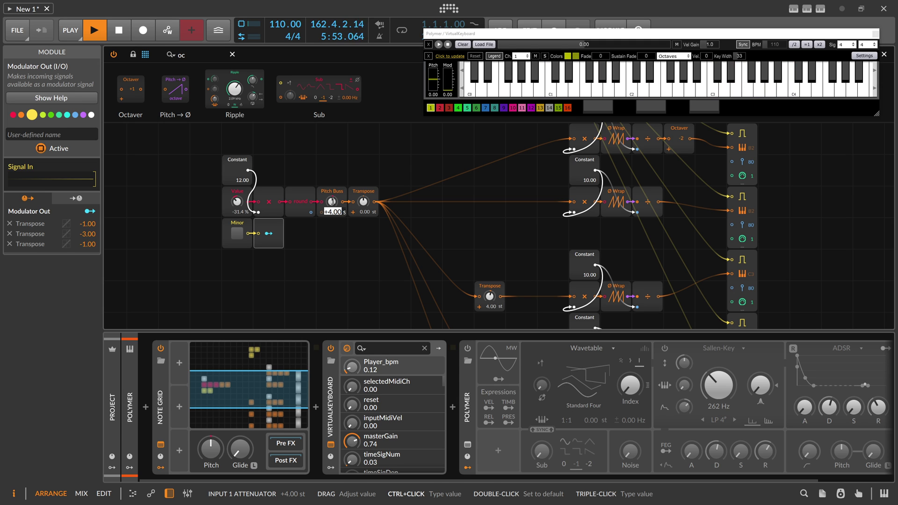
key(Return)
text(7 st)
key(Return)
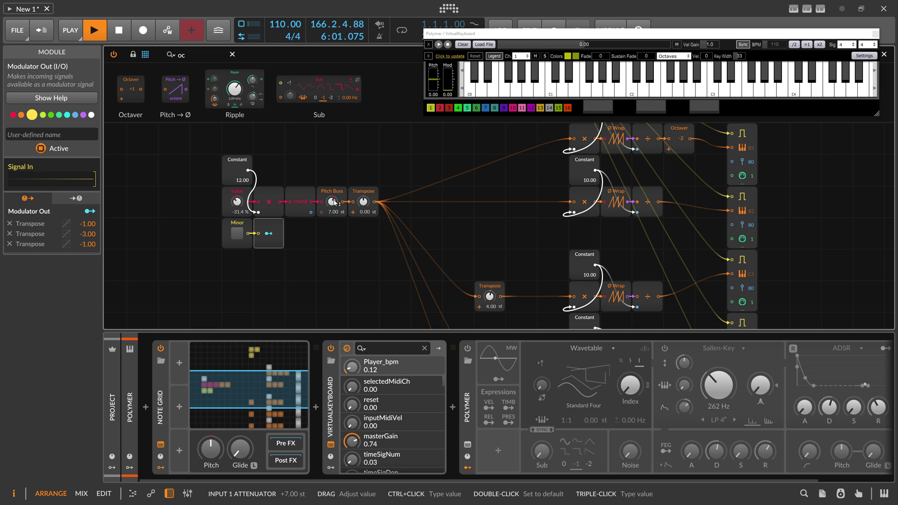
scroll(360, 175, down, 3)
drag(437, 192, 405, 180)
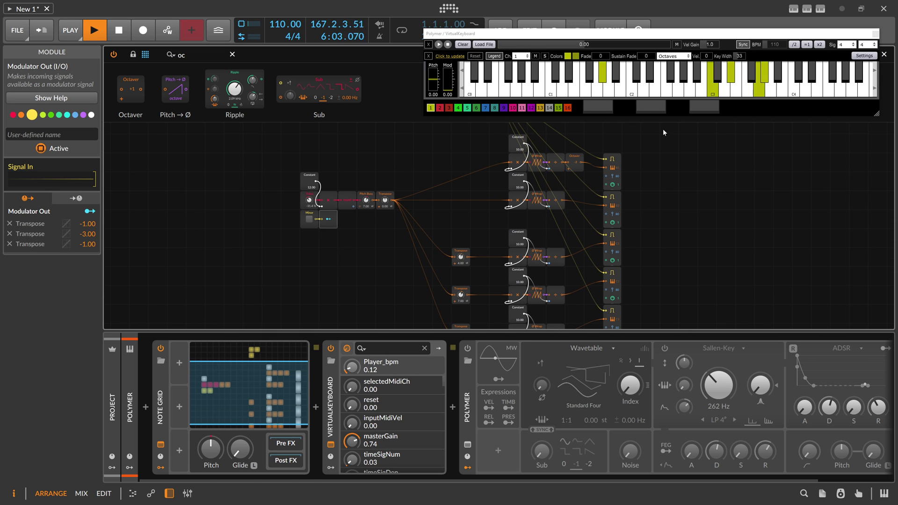
scroll(475, 178, down, 3)
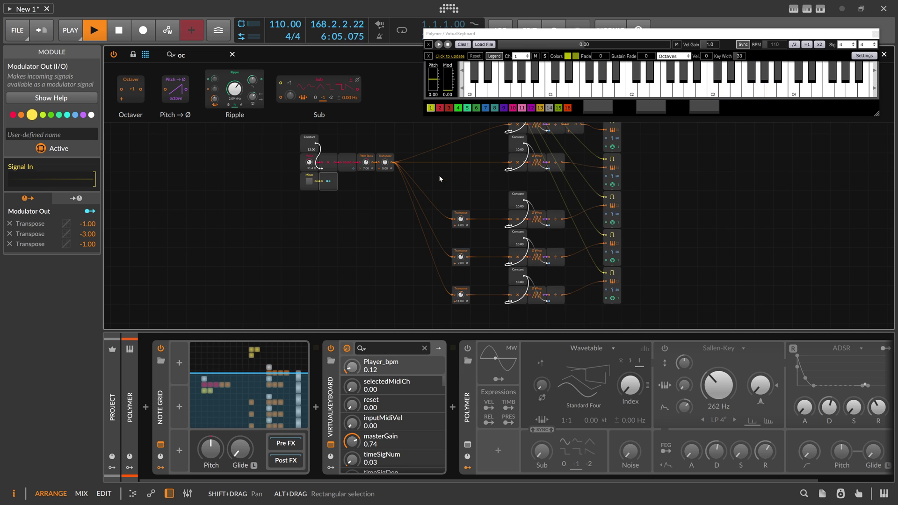
scroll(437, 179, up, 9)
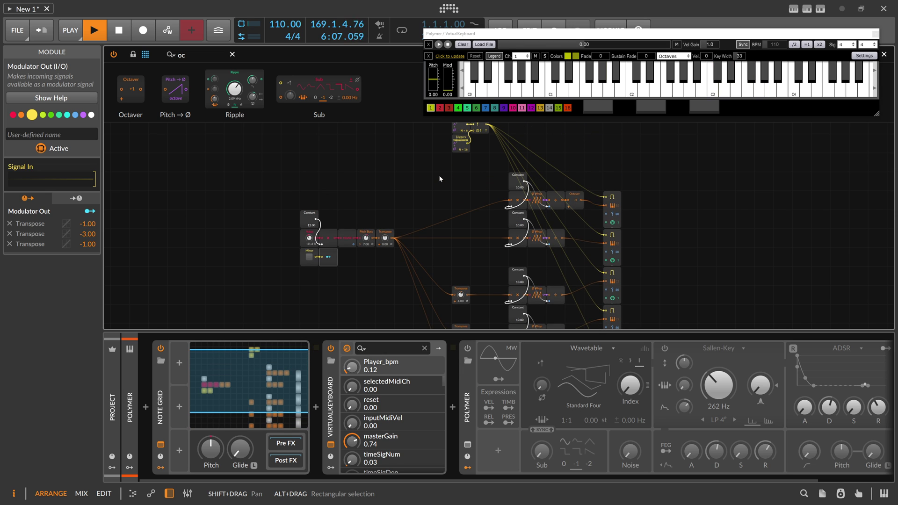
scroll(439, 175, down, 4)
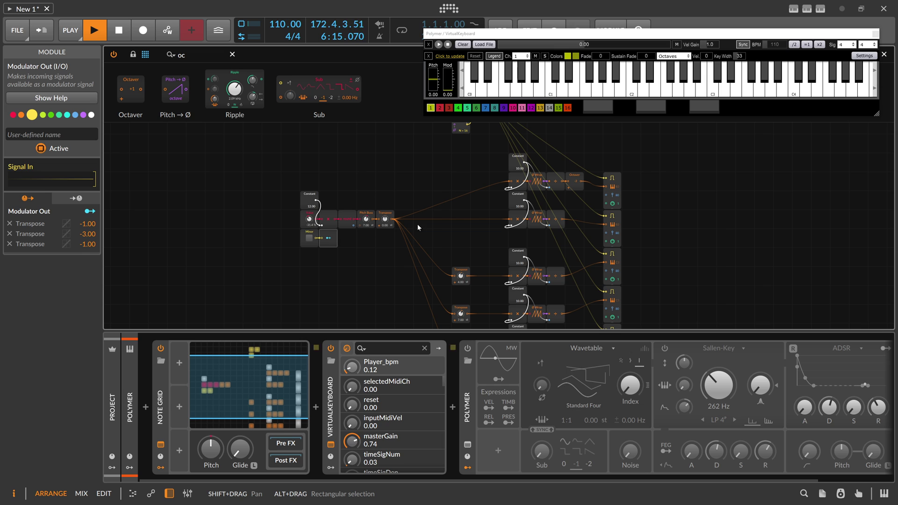
scroll(430, 217, down, 3)
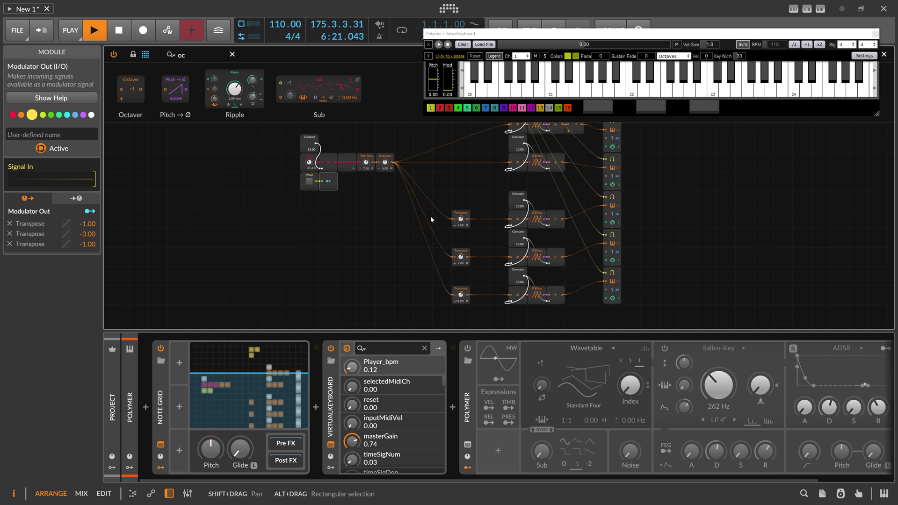
Close the VirtualKeyboard window, clear the module search and close the Note Grid editor.
click(875, 35)
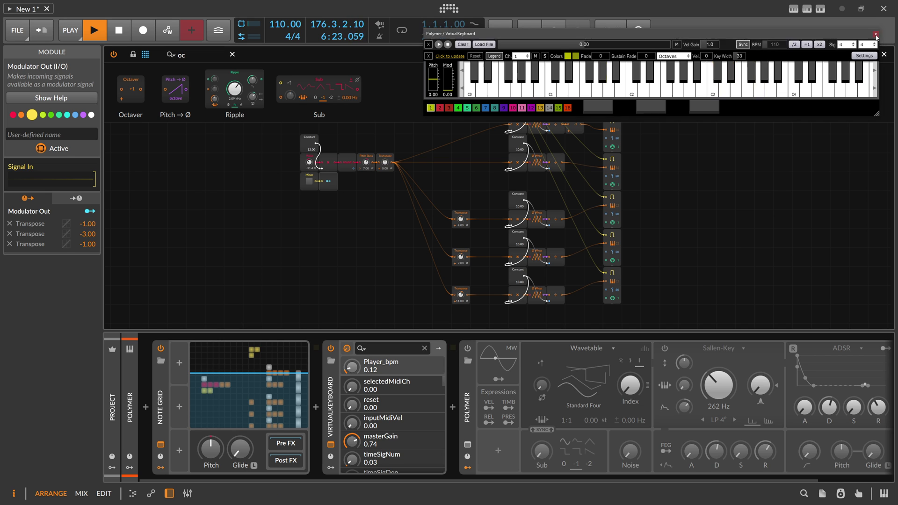
click(232, 54)
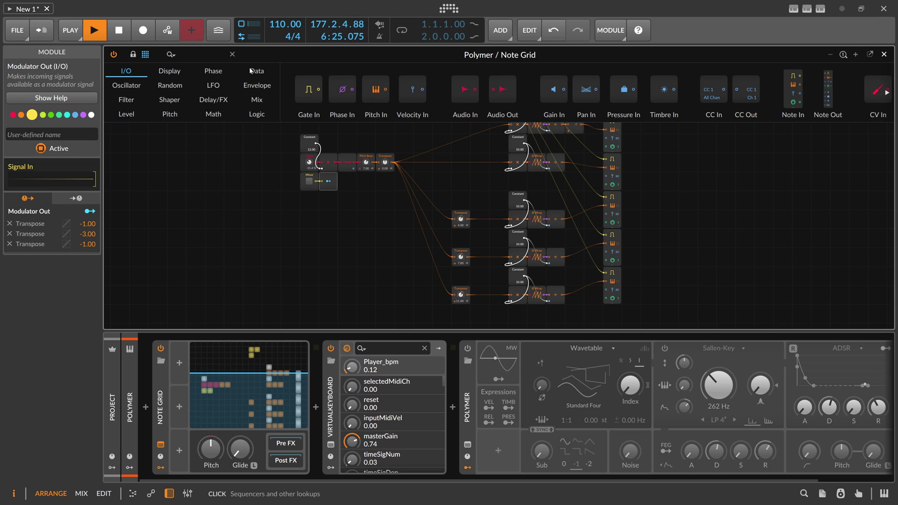
scroll(462, 198, up, 2)
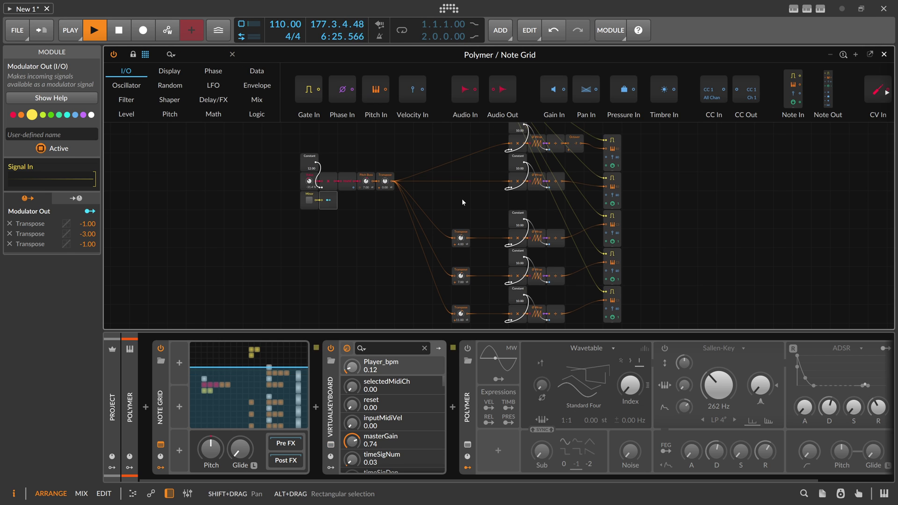
click(885, 55)
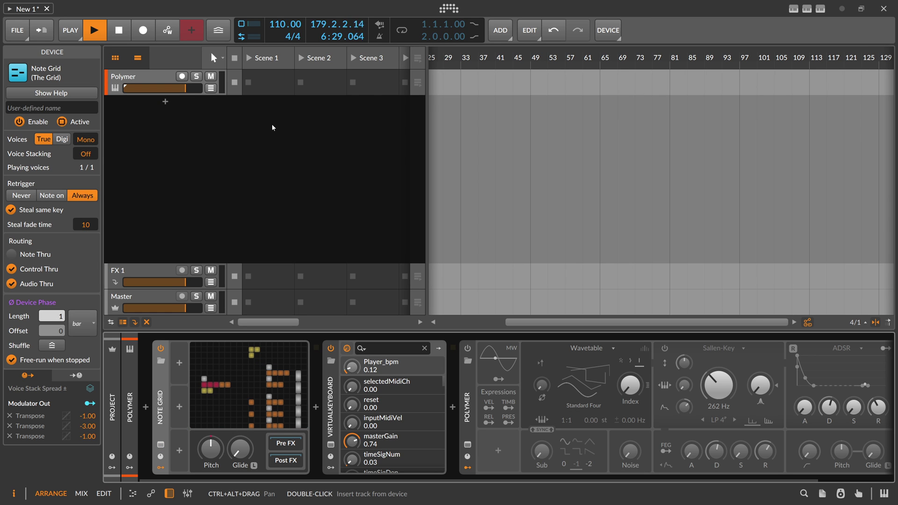
Add an instrument track below the Polymer track and arm it for recording.
right_click(162, 117)
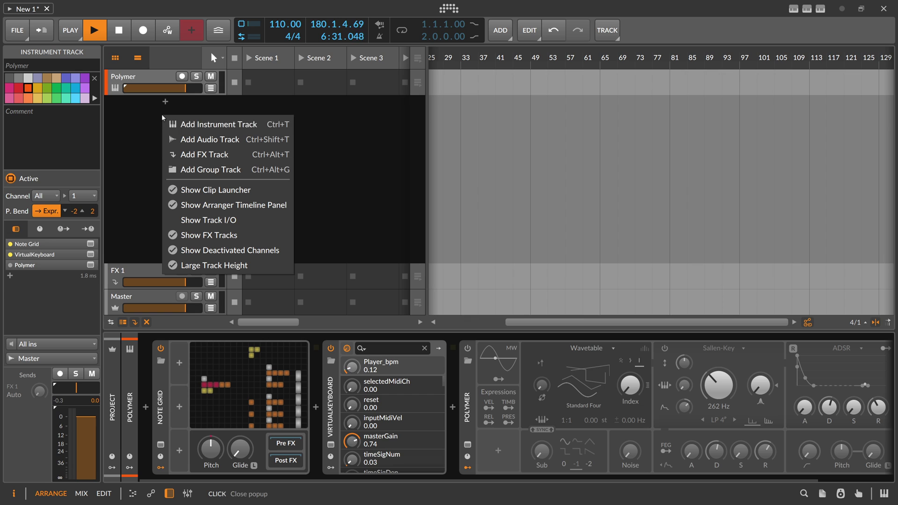
click(183, 126)
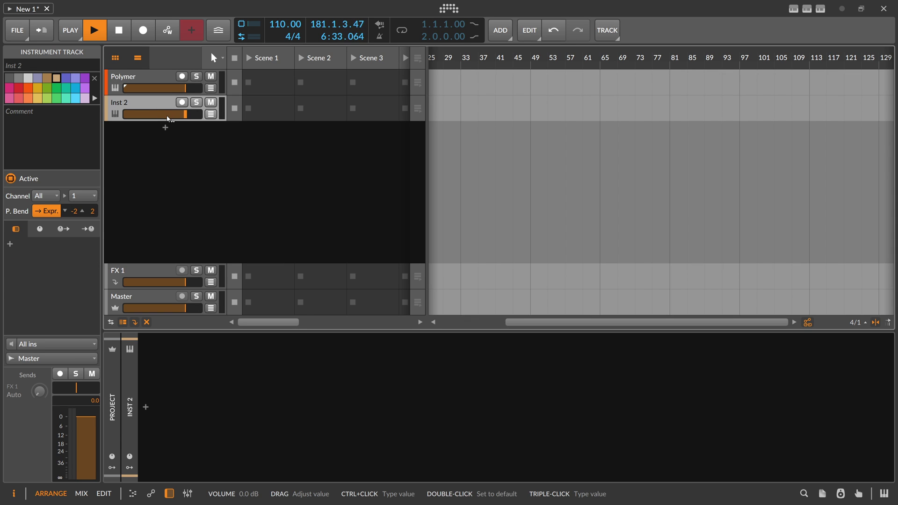
click(182, 102)
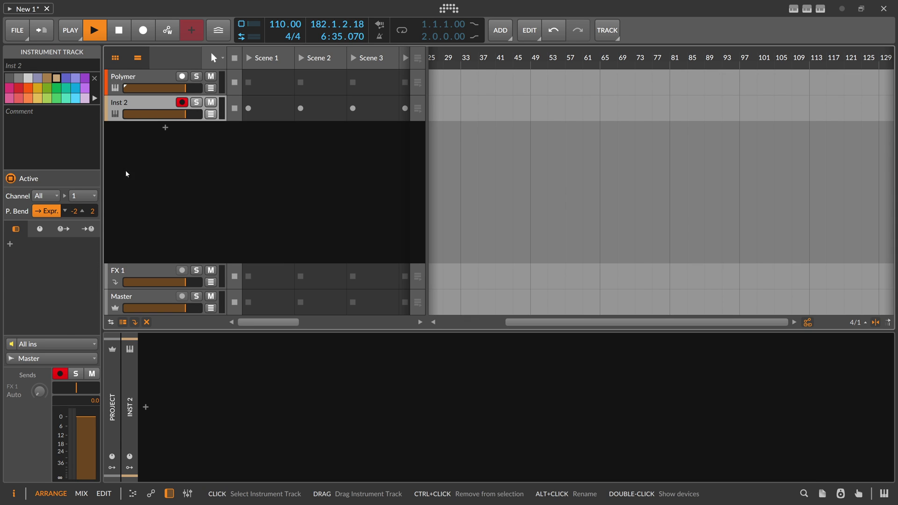
Set the new track's input to the Note Grid device on the Polymer track.
click(53, 343)
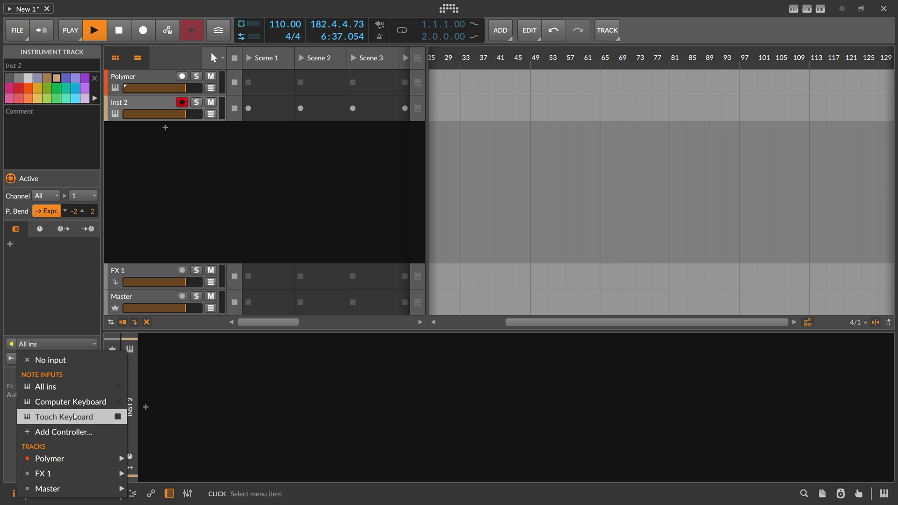
mouse_move(94, 458)
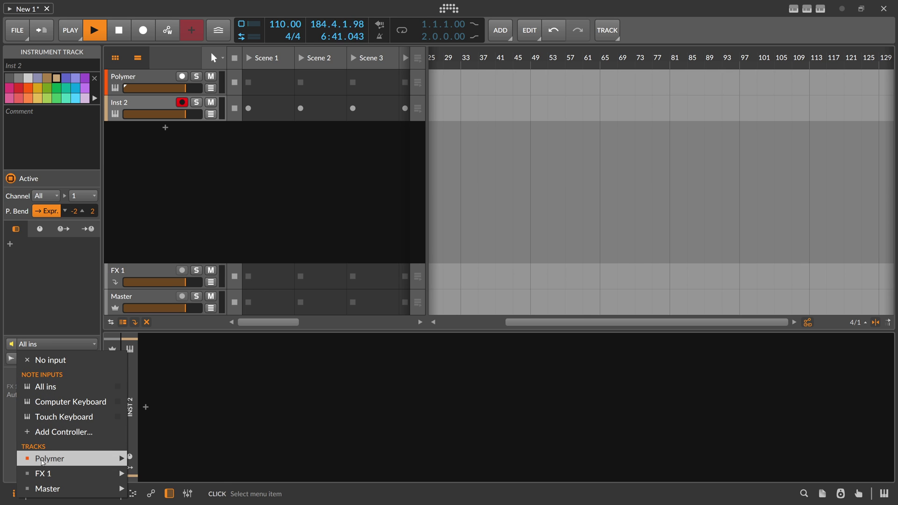
mouse_move(43, 460)
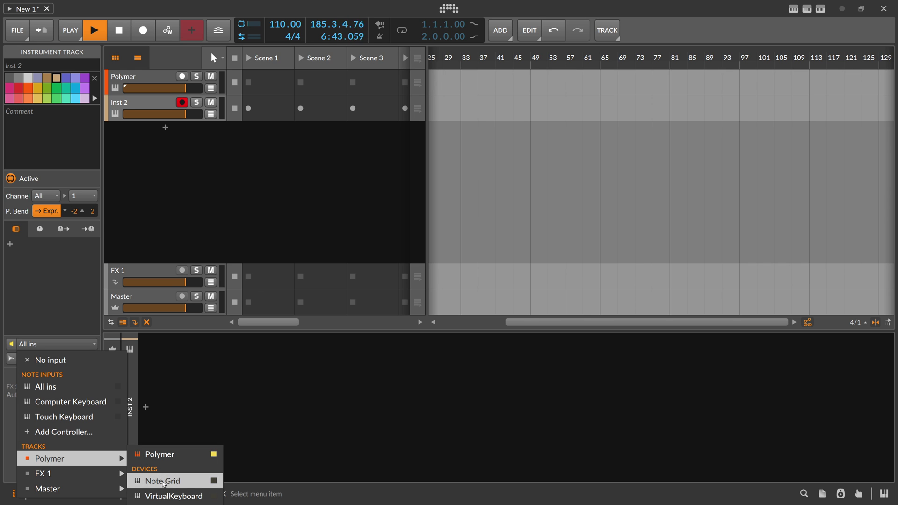
click(163, 482)
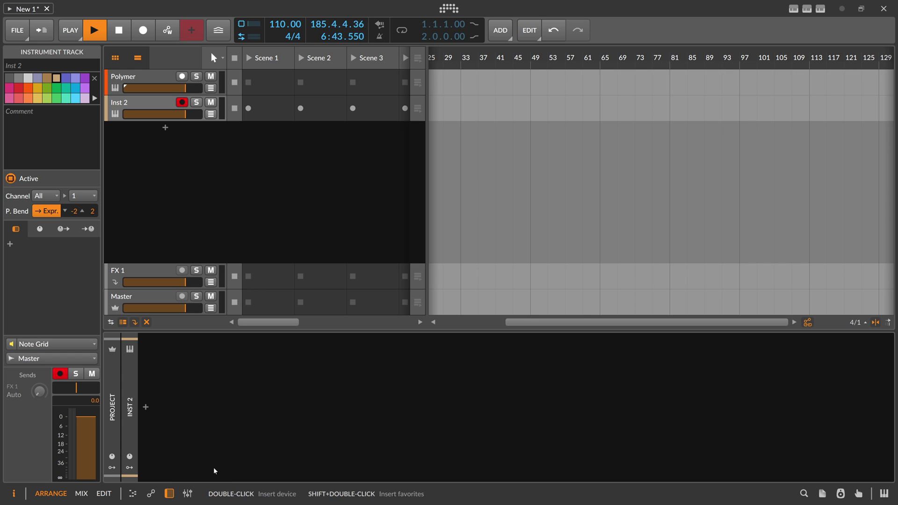
Start recording in Inst 2's Scene 1 slot and reopen the Polymer track's Note Grid in a detached window.
click(250, 112)
click(157, 80)
click(255, 367)
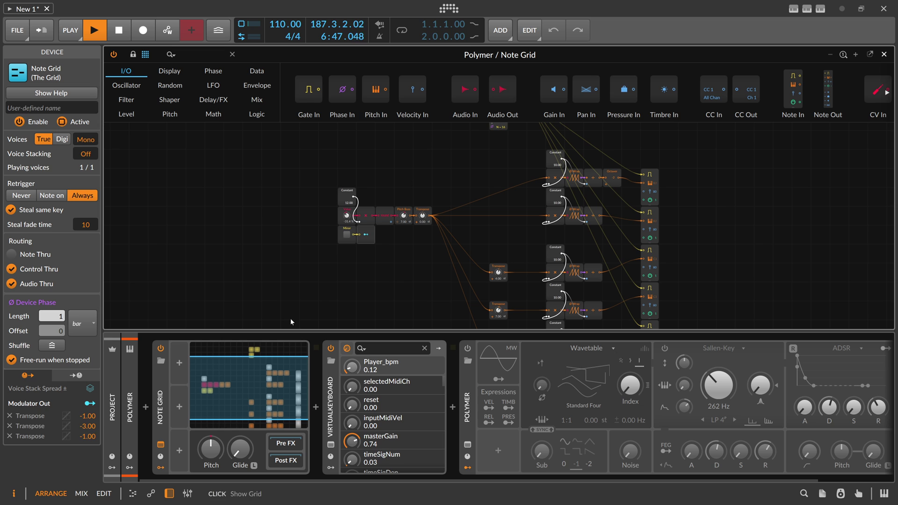
drag(348, 216, 347, 213)
click(868, 55)
drag(403, 114, 570, 68)
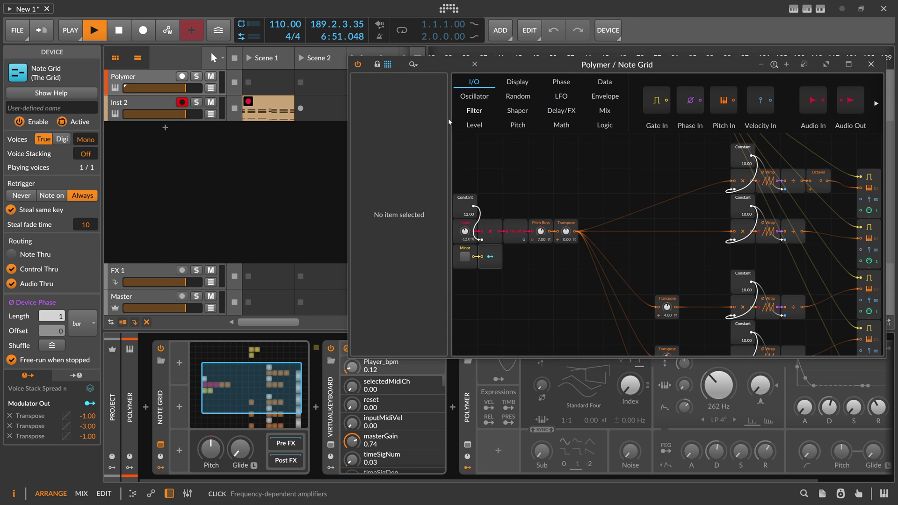
Sweep the Value knob up to 100 % and back down to 16.6 % while the clip records.
mouse_move(464, 231)
mouse_down()
mouse_move(465, 189)
mouse_move(465, 240)
mouse_up()
scroll(729, 180, up, 3)
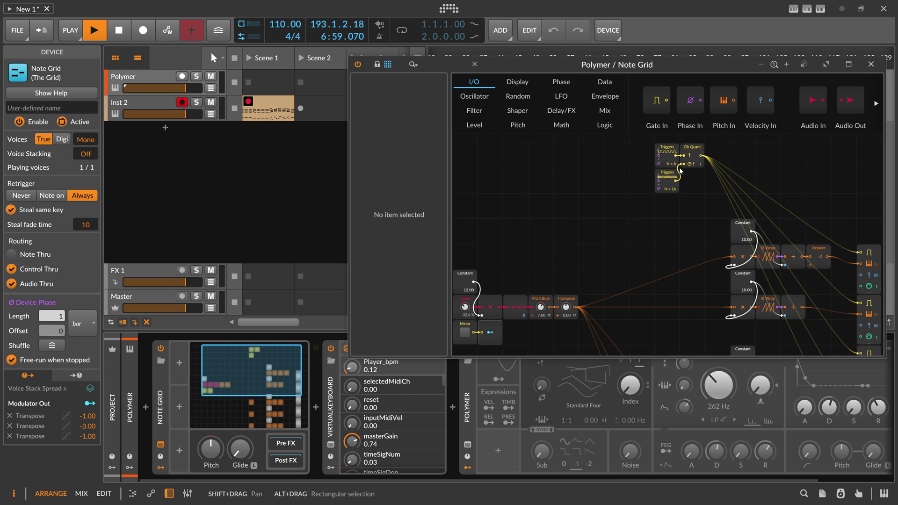
drag(465, 307, 465, 235)
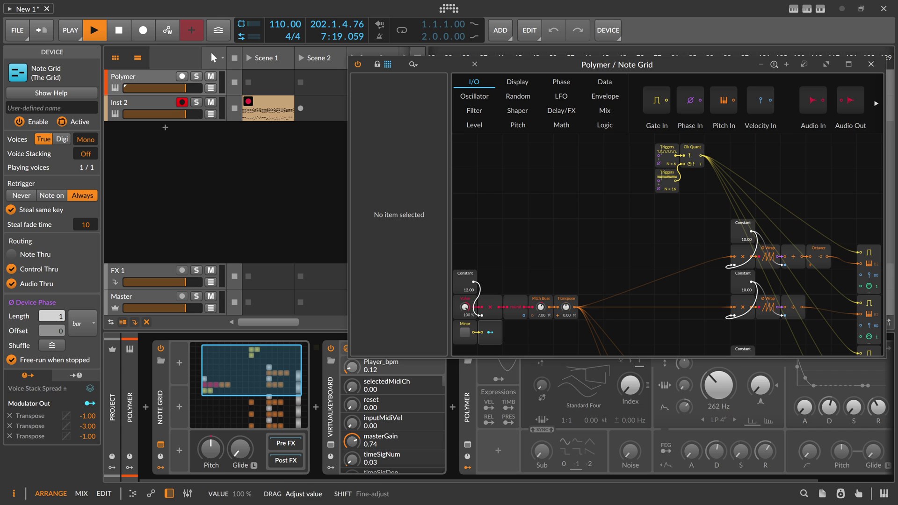
drag(465, 309, 464, 377)
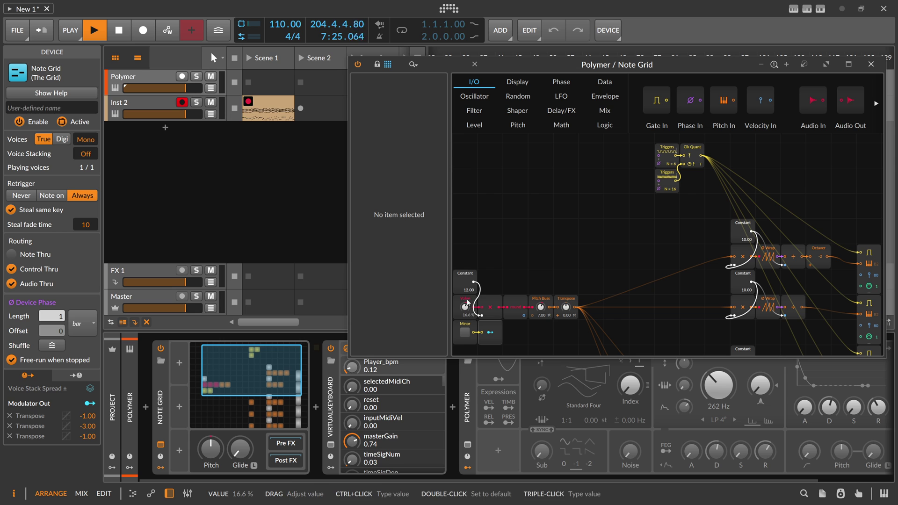
Move the Note Grid window clear of the devices, switch Polymer on and raise Value to 28.0 %.
drag(496, 67, 498, 41)
click(468, 348)
click(468, 348)
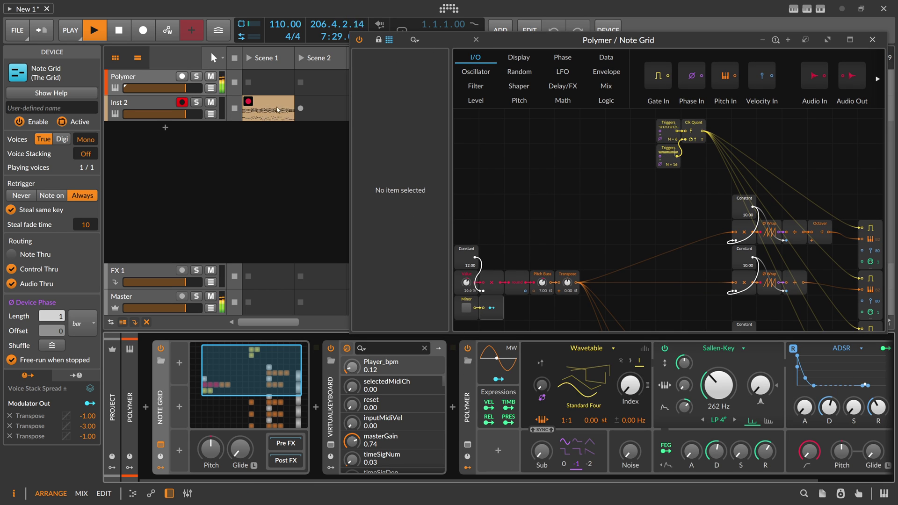
drag(466, 282, 466, 274)
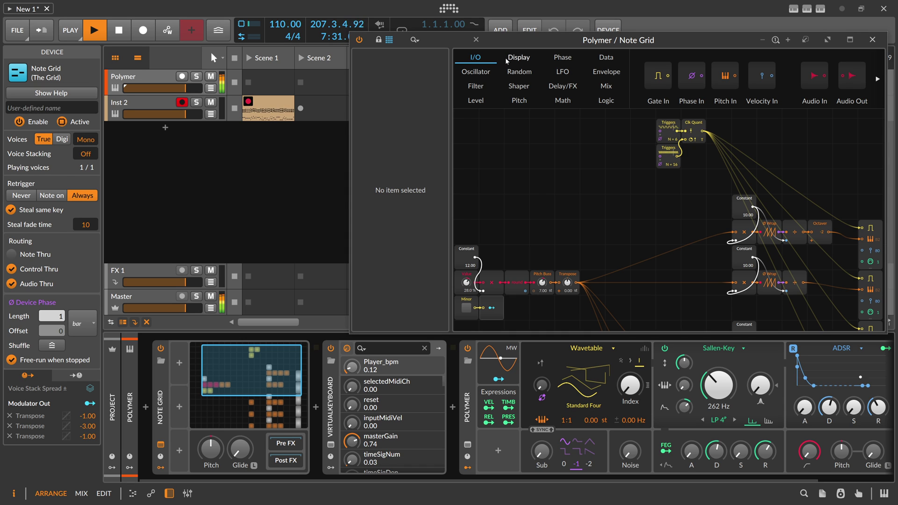
Close the Note Grid, switch Polymer off, and stop and disarm the Inst 2 recording.
click(874, 40)
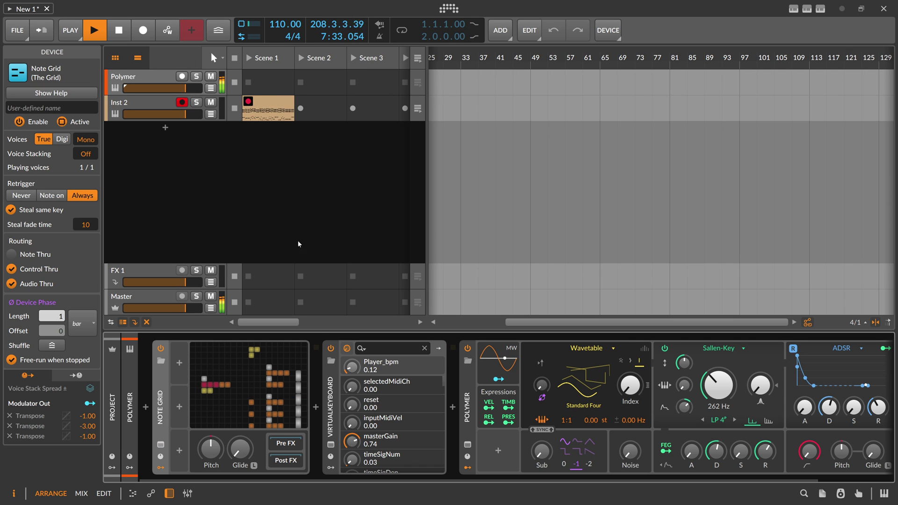
click(467, 348)
click(234, 109)
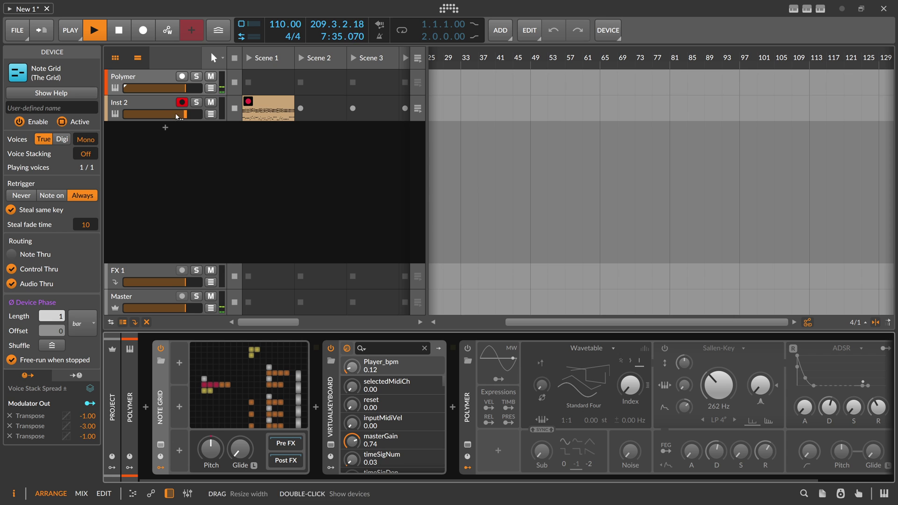
click(182, 103)
Open the recorded Inst 2 clip, examine the notes and their pitch curves around bar 8, and return to the arrangement.
double_click(263, 117)
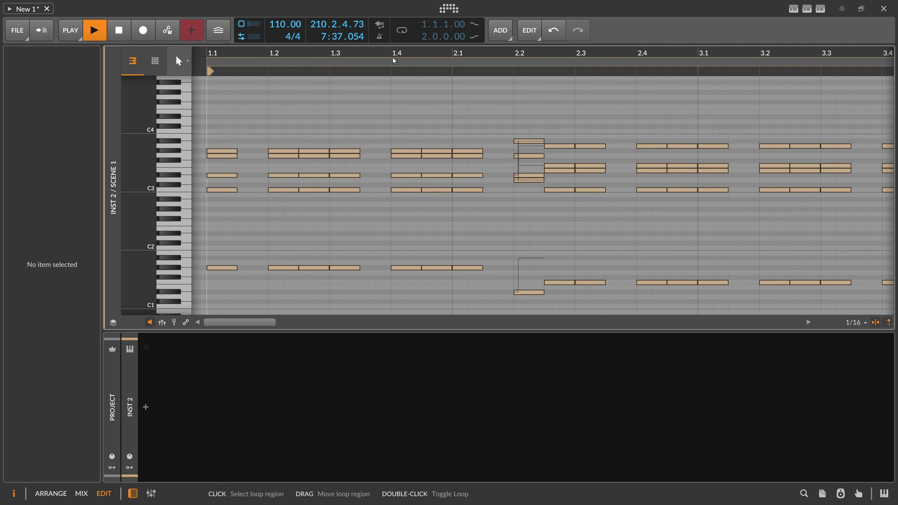
drag(392, 54, 384, 22)
drag(437, 54, 306, 34)
drag(541, 54, 480, 98)
drag(390, 108, 416, 220)
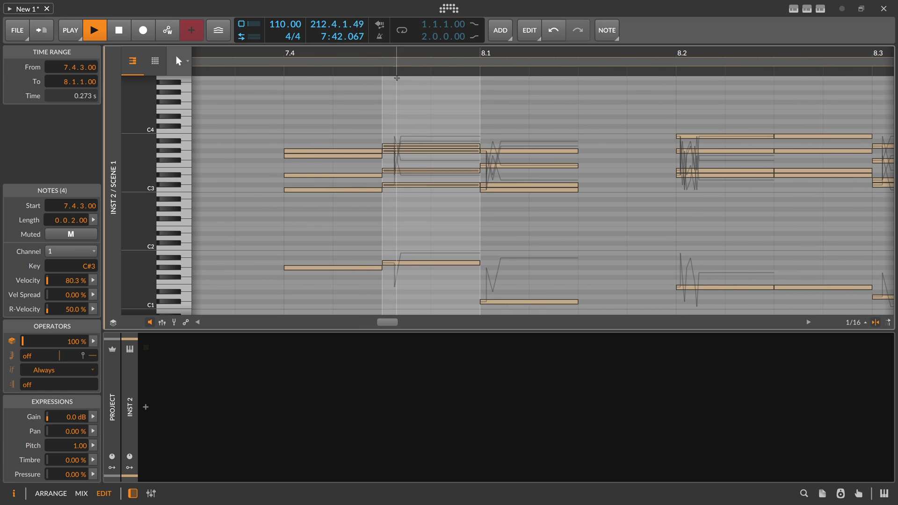
mouse_move(392, 54)
mouse_down()
mouse_move(389, 25)
mouse_move(382, 53)
mouse_up()
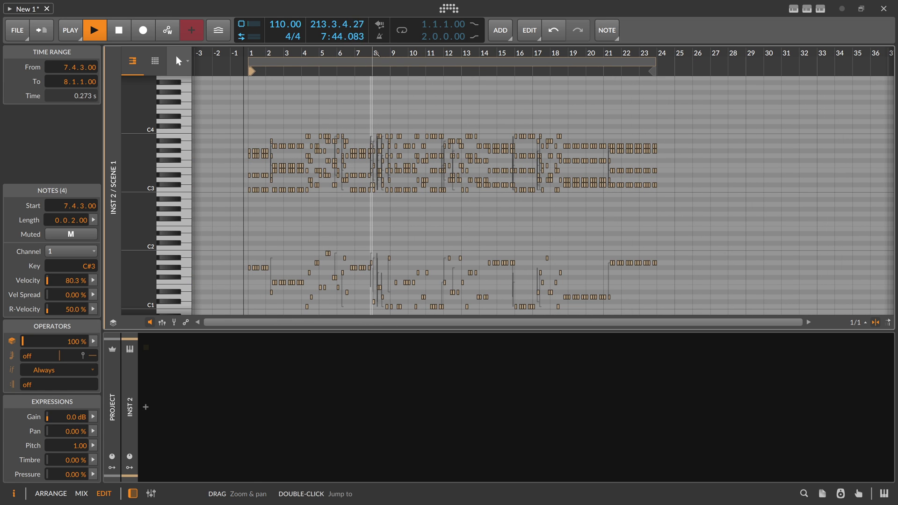
key(Tab)
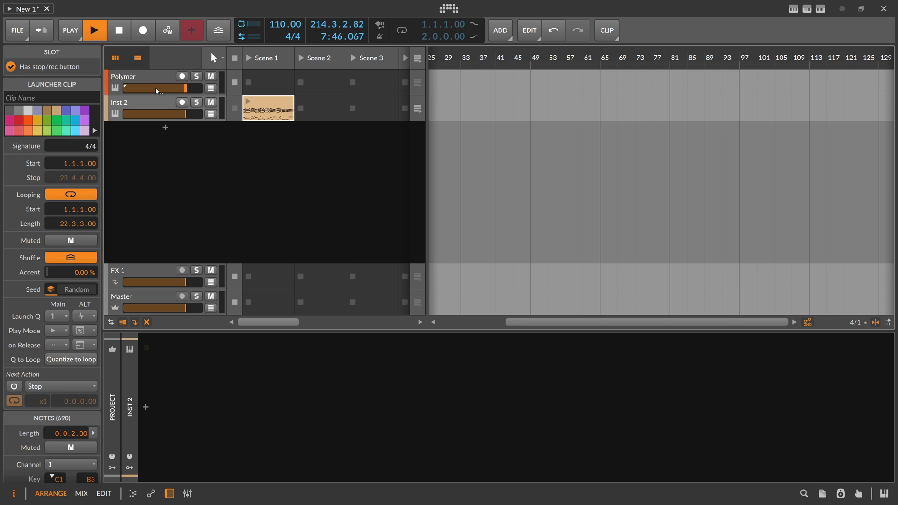
Reopen the Polymer track's Note Grid editor and dock it back in the main window.
double_click(154, 78)
click(260, 376)
drag(631, 147, 466, 178)
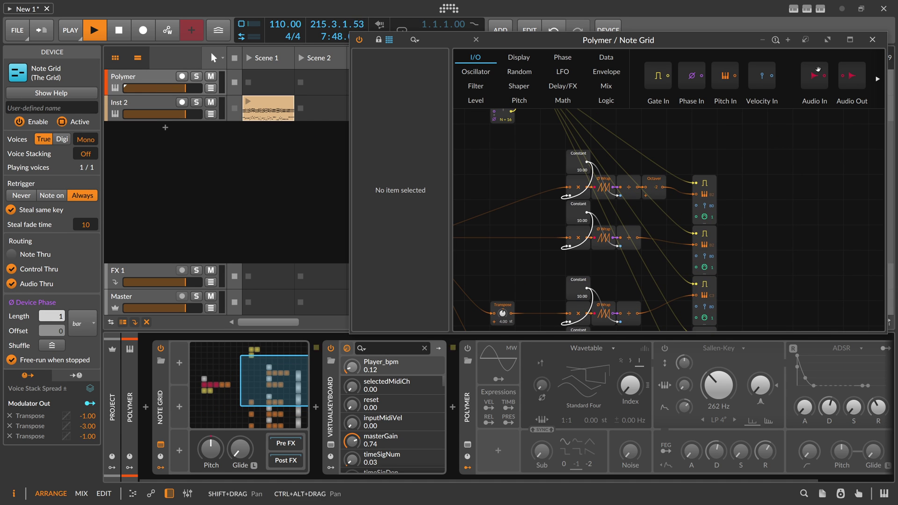
click(804, 40)
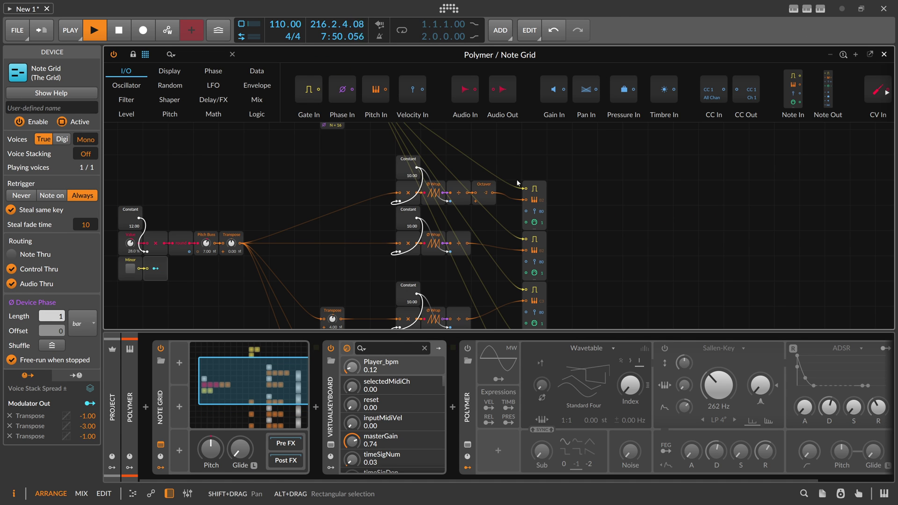
Search the modules for "sa" and insert a Sample / Hold before the pitch input of the uppermost voice's note output.
click(170, 55)
text(sa)
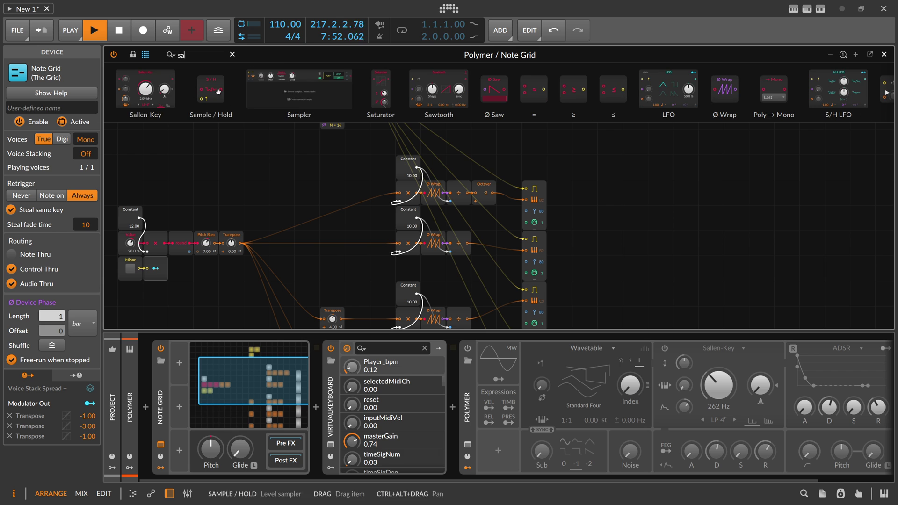
drag(526, 203, 526, 204)
scroll(520, 227, down, 1)
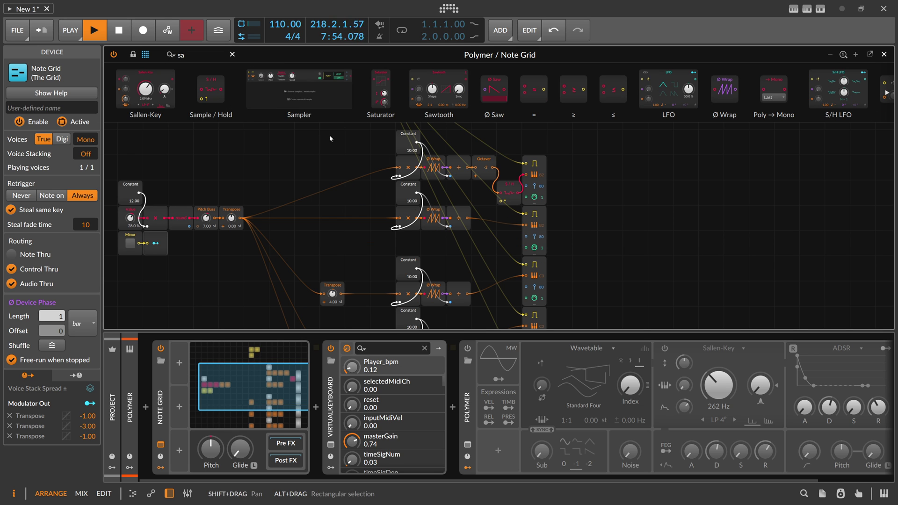
Insert Sample / Hold modules before the note output pitch inputs of the second voice, the 4 st voice and the 11 st voice.
drag(210, 89, 526, 225)
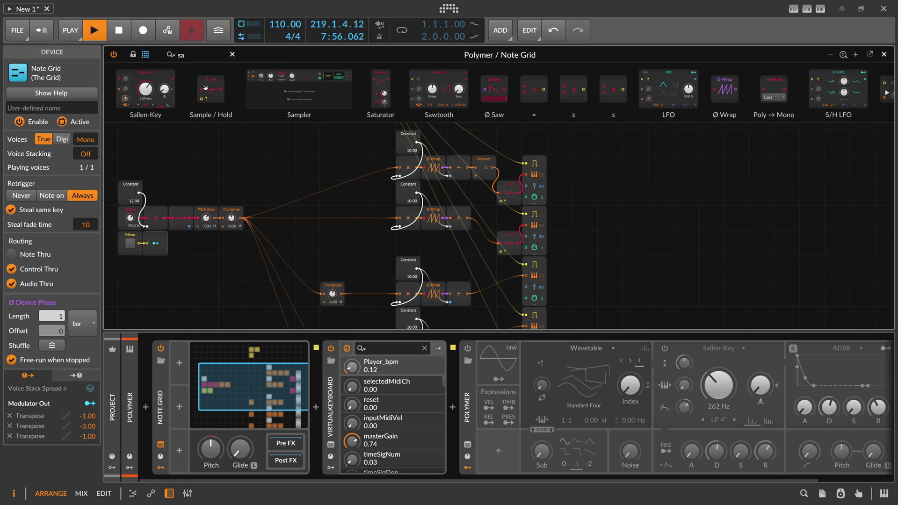
drag(210, 90, 526, 277)
scroll(482, 248, down, 1)
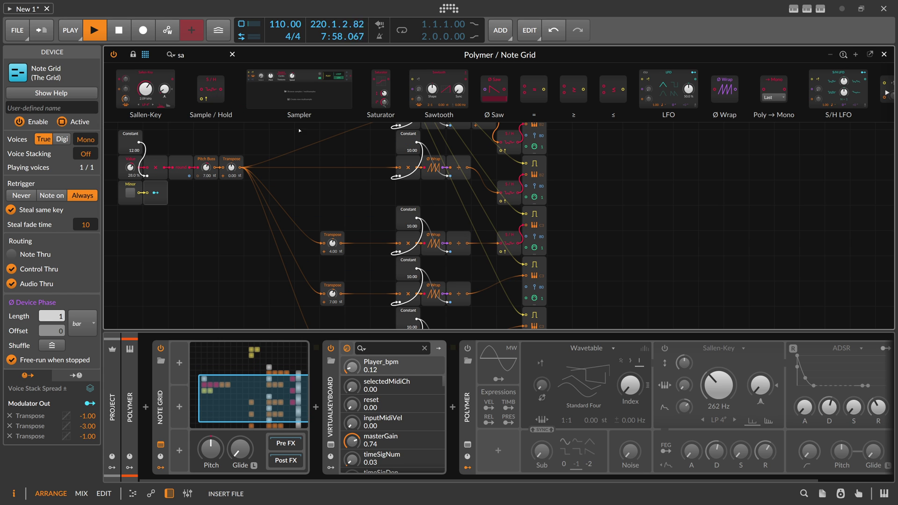
drag(299, 131, 526, 298)
scroll(517, 275, down, 2)
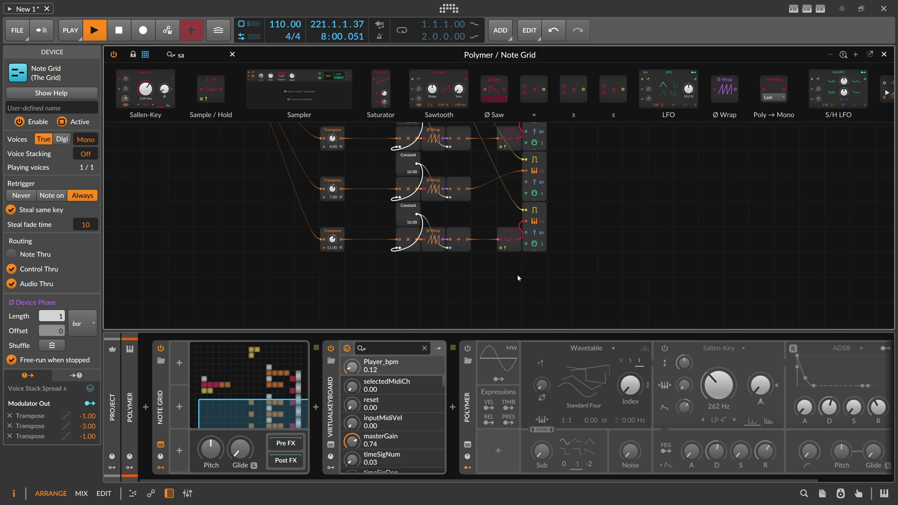
Add a Sample / Hold to the 7 st voice and connect the Clock Quantize output to all five Sample / Hold trigger inputs.
scroll(515, 262, up, 1)
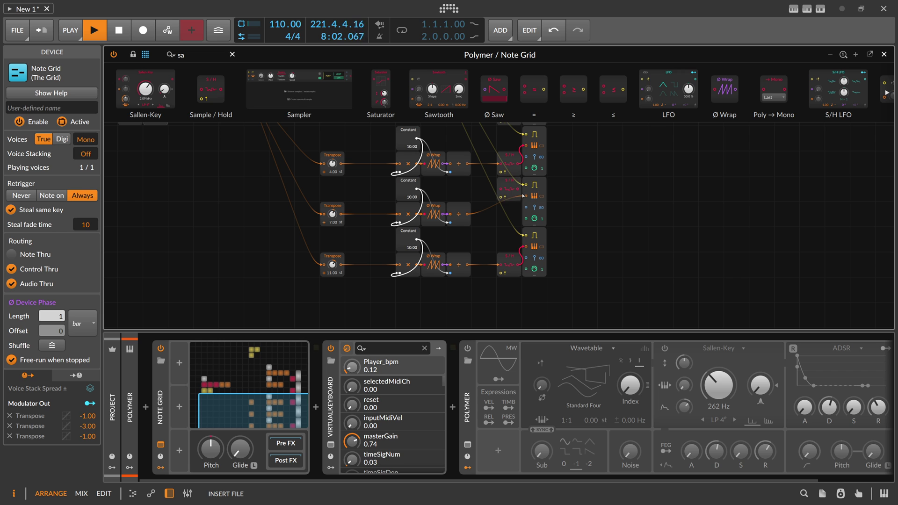
scroll(514, 220, up, 4)
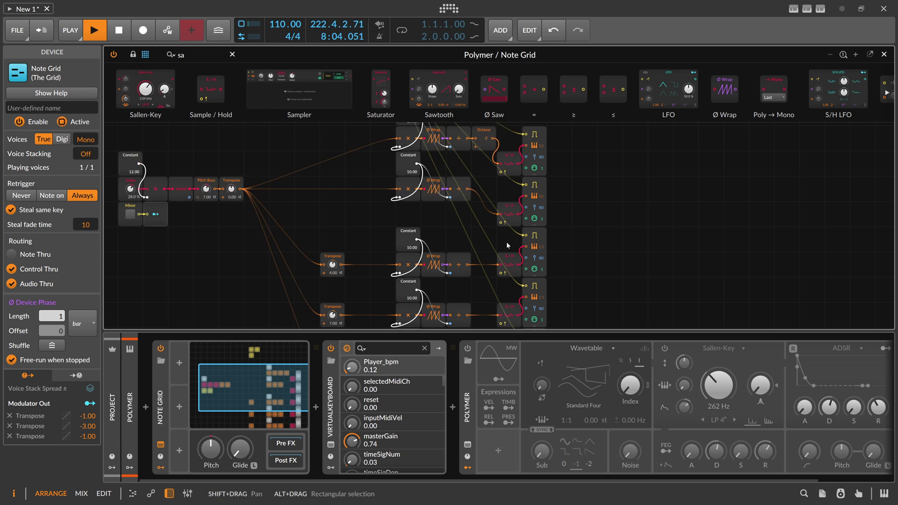
scroll(397, 263, down, 1)
click(169, 494)
drag(363, 251, 333, 291)
drag(443, 233, 471, 262)
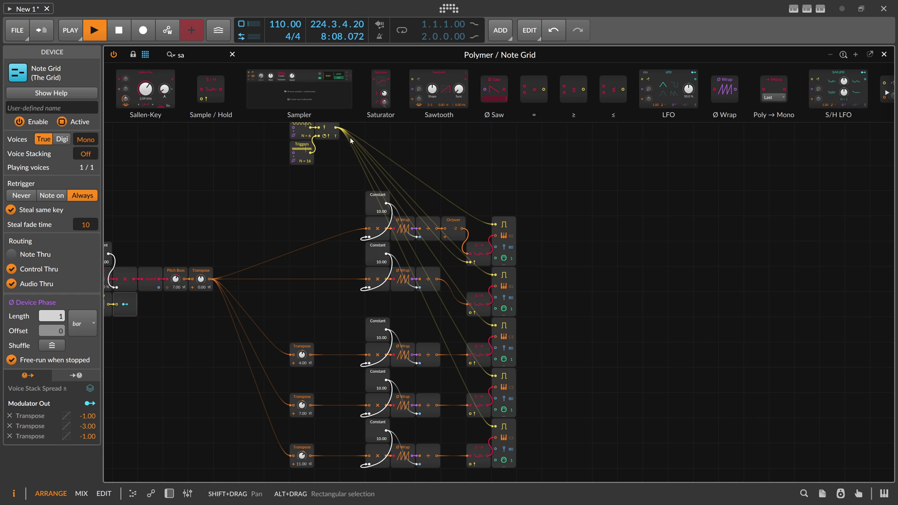
drag(336, 128, 471, 314)
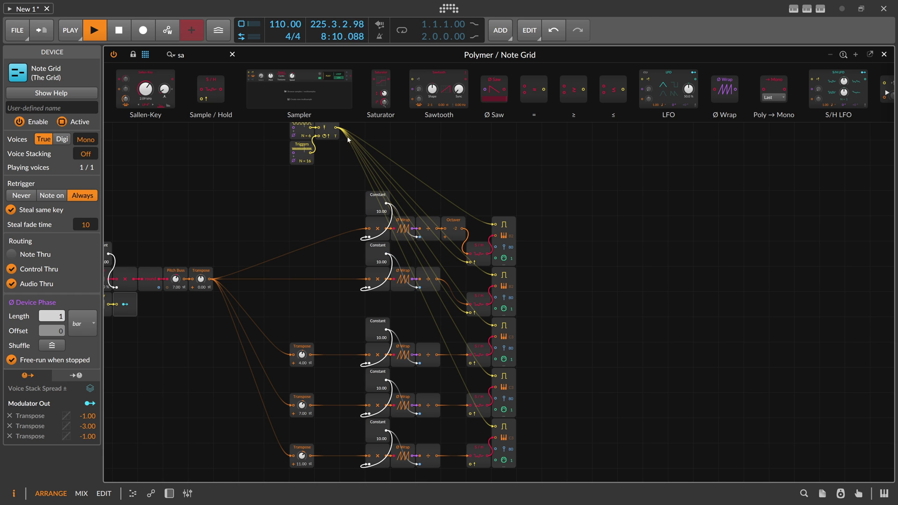
drag(329, 130, 470, 366)
drag(336, 132, 472, 414)
drag(336, 132, 473, 467)
Search the modules for "lengt", insert a Gate Length directly after Clock Quantize, and set its length to 10 ms.
drag(336, 207, 383, 247)
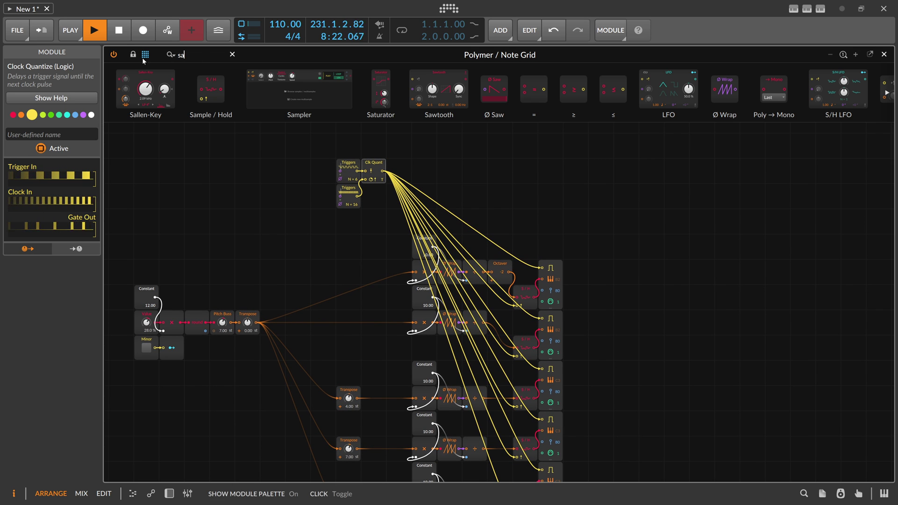
drag(187, 55, 118, 54)
text(lengt)
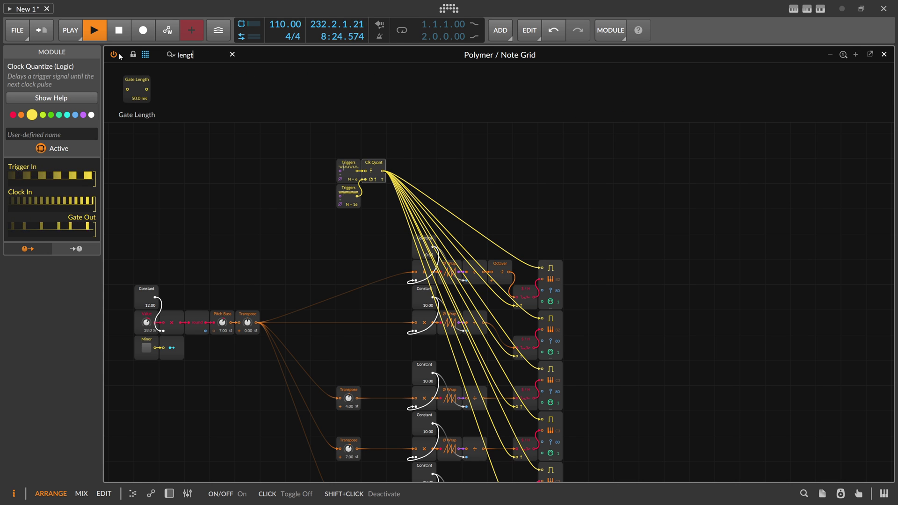
drag(137, 89, 385, 174)
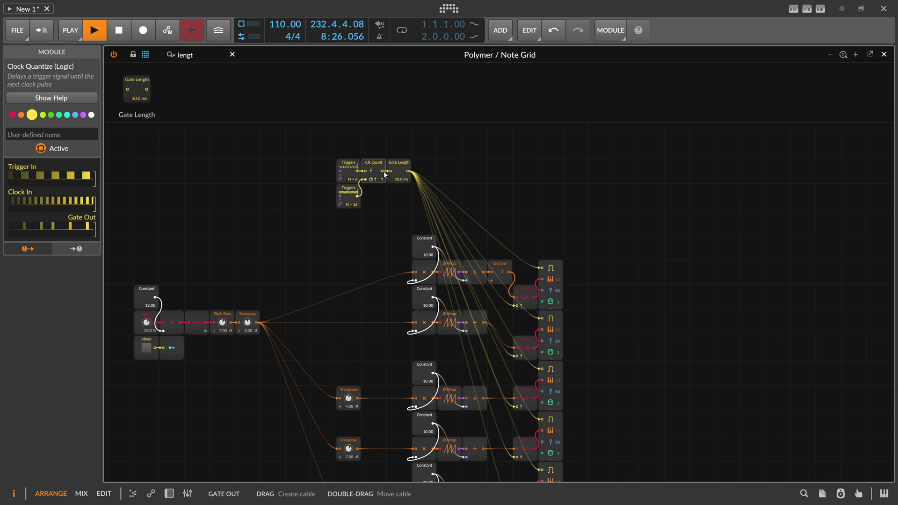
ctrl+click(401, 179)
text(10)
key(Return)
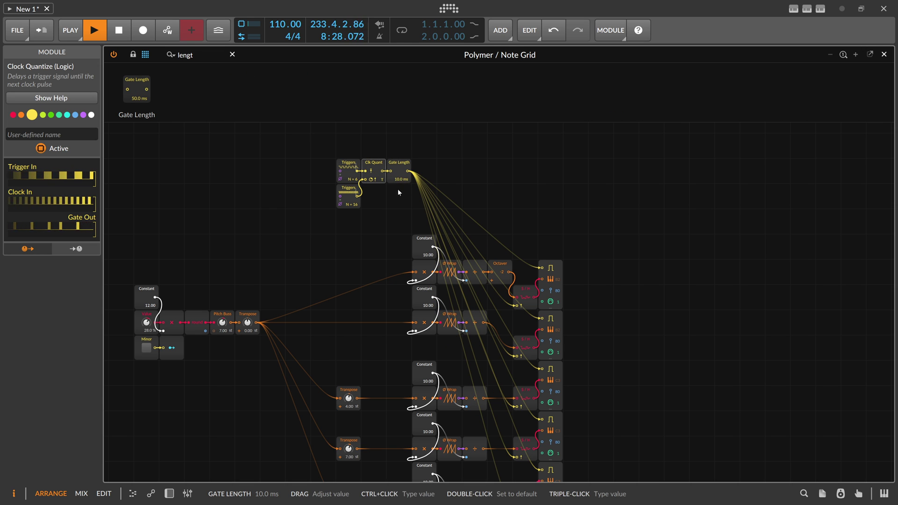
Search the modules for "osc", add an Oscilloscope beside the trigger modules, and feed the Gate Length output into its first signal input.
drag(198, 55, 139, 67)
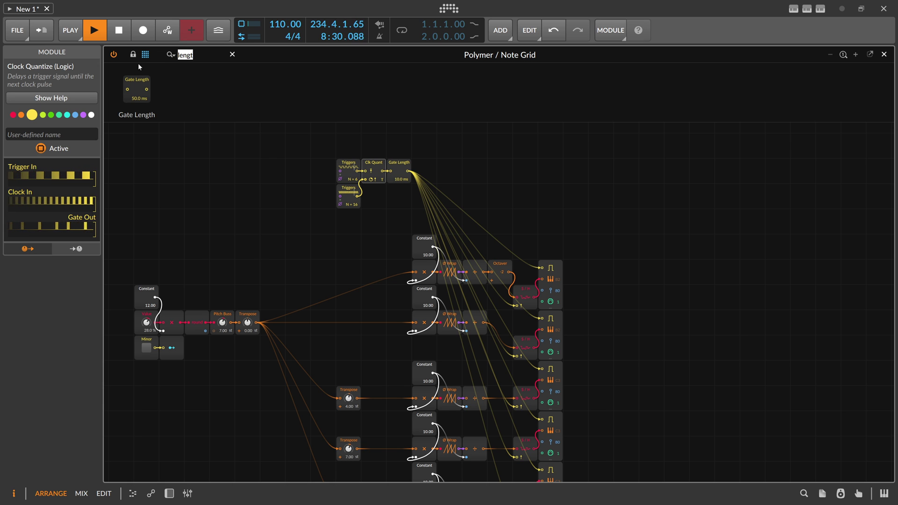
key(BackSpace)
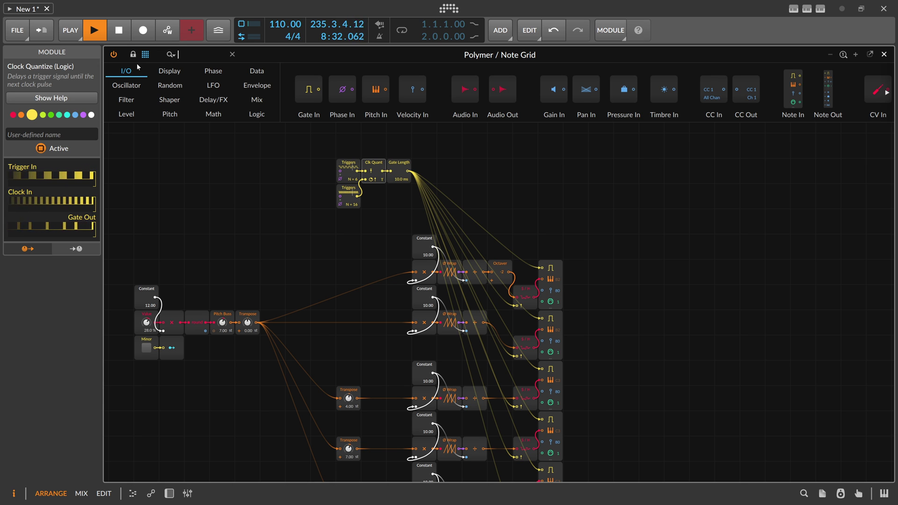
text(osc)
drag(137, 78, 516, 170)
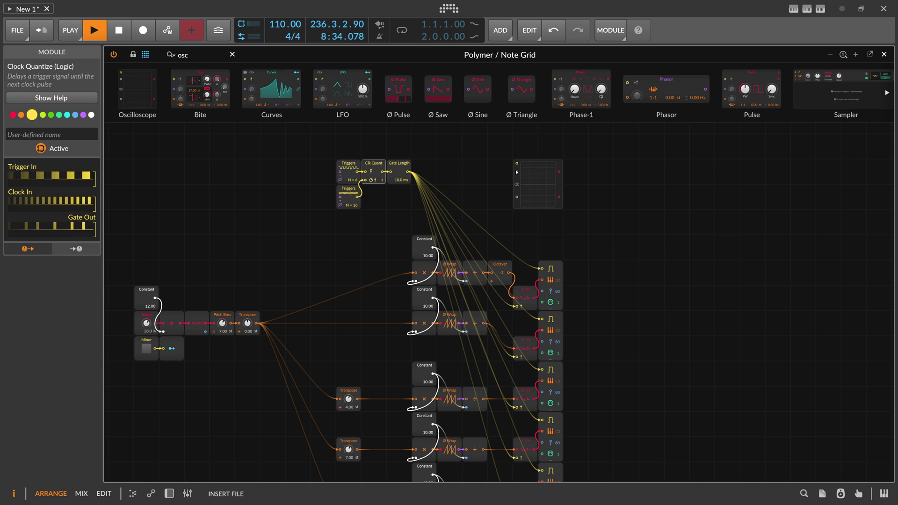
click(516, 173)
drag(408, 172, 517, 171)
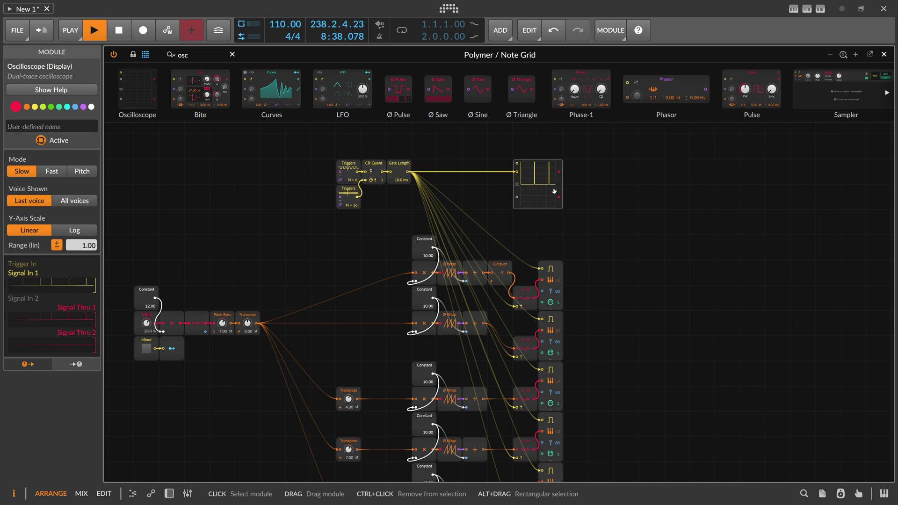
Search the modules for "no" and insert a NOT module at the Gate Length output, ahead of all its outgoing cables.
drag(205, 56, 135, 58)
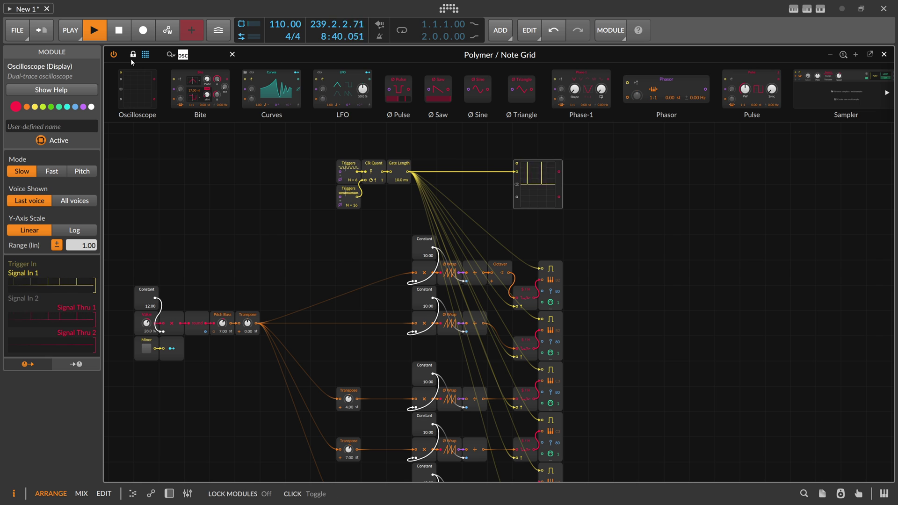
text(no)
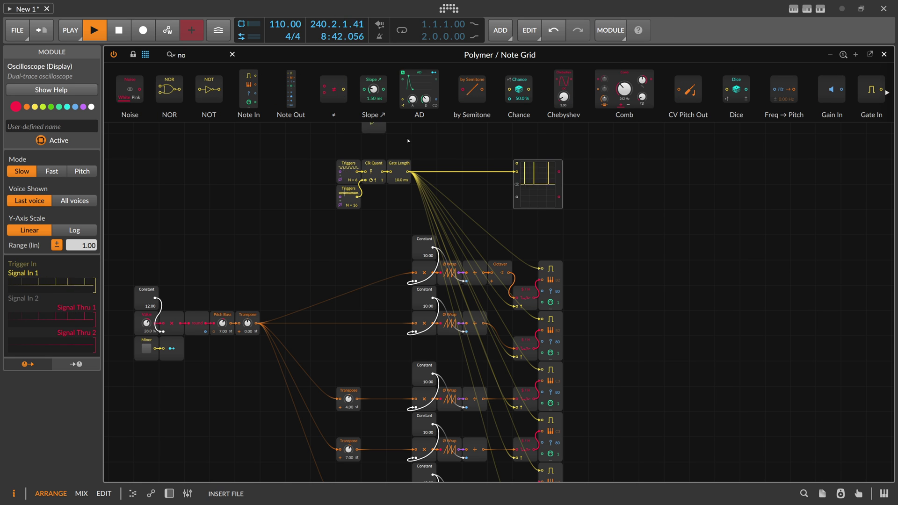
drag(412, 174, 411, 172)
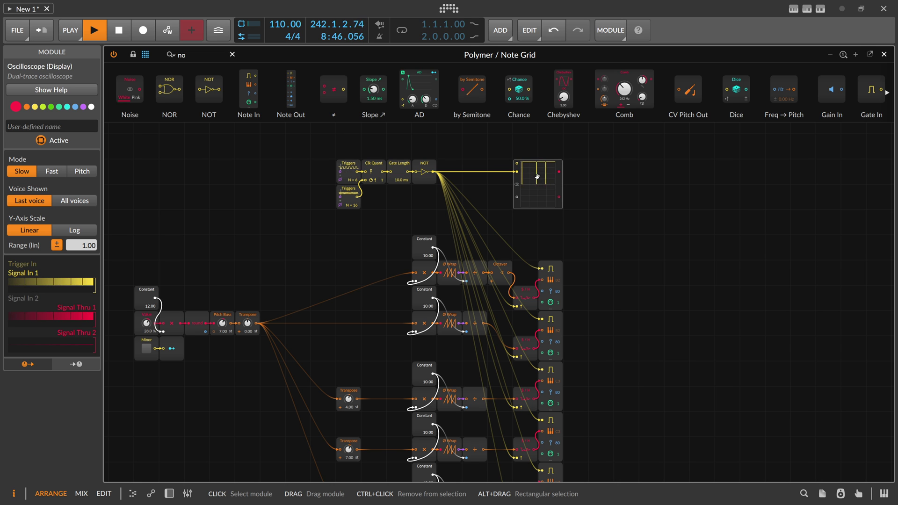
Show the device chain, enable Polymer, and raise the sustain of both its amplitude ADSR and its filter envelope to maximum.
click(170, 493)
click(468, 348)
drag(485, 482, 557, 470)
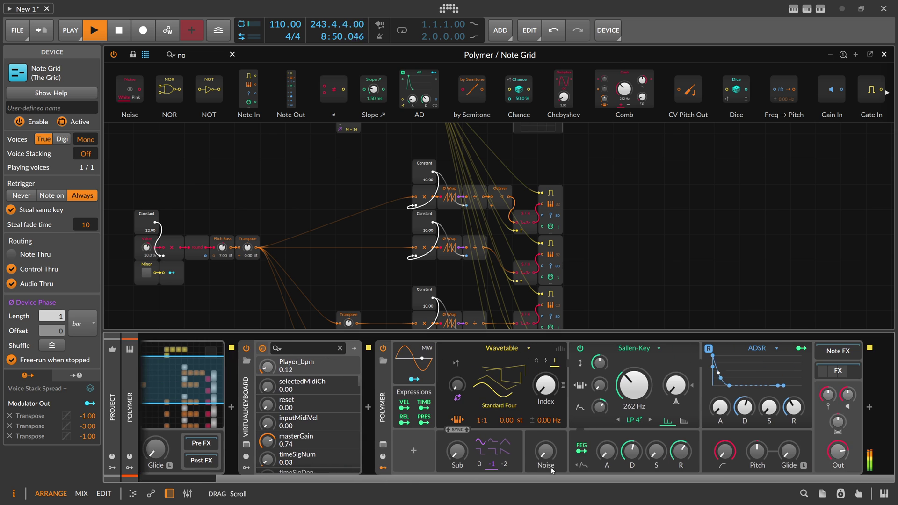
drag(769, 407, 769, 344)
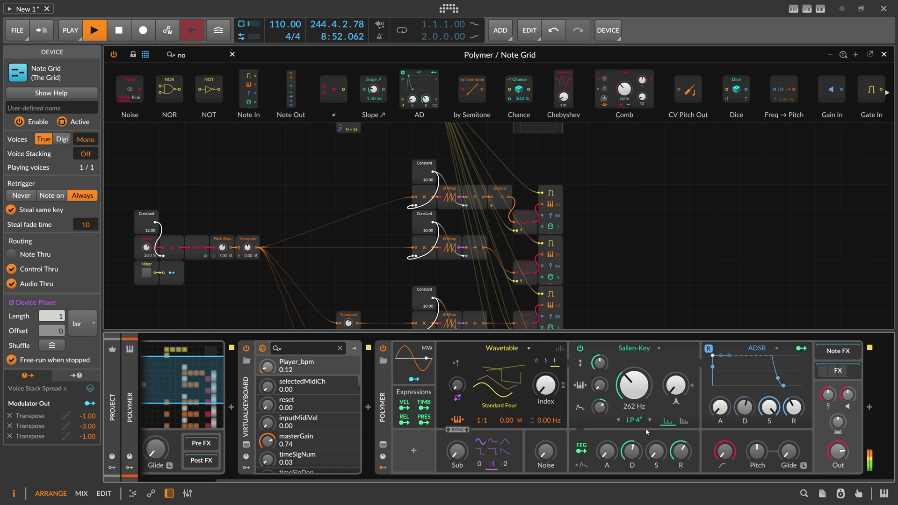
drag(656, 453, 656, 386)
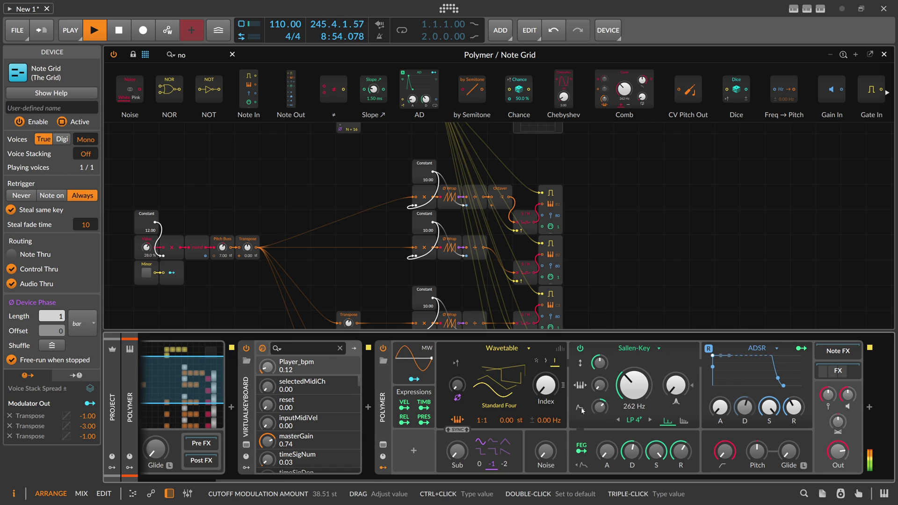
Set Polymer's unison to 16 voices in Fat mode with slightly more detune, and lower its cutoff modulation amount and gain.
click(561, 350)
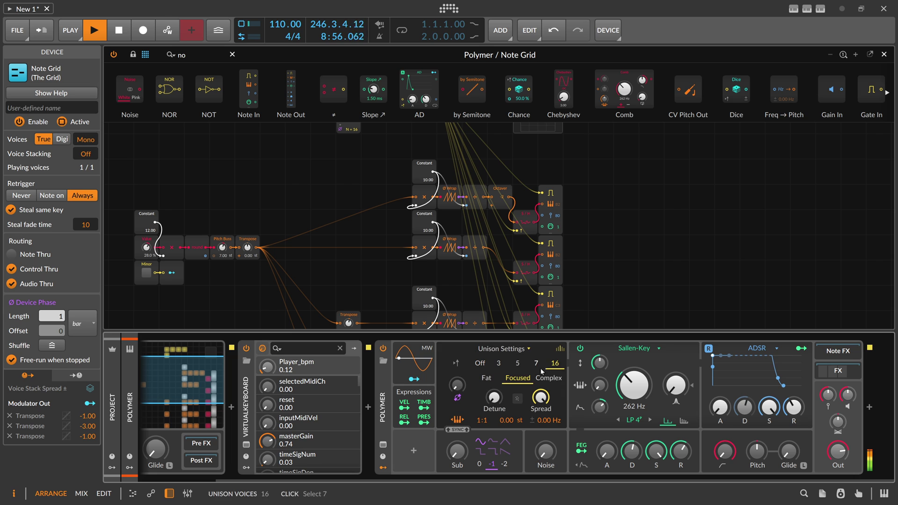
drag(493, 398, 494, 394)
click(517, 398)
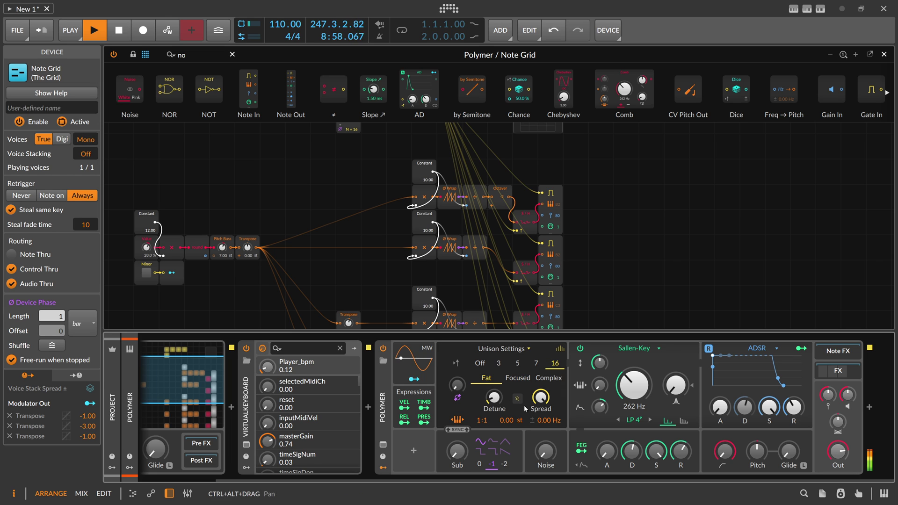
drag(600, 407, 600, 412)
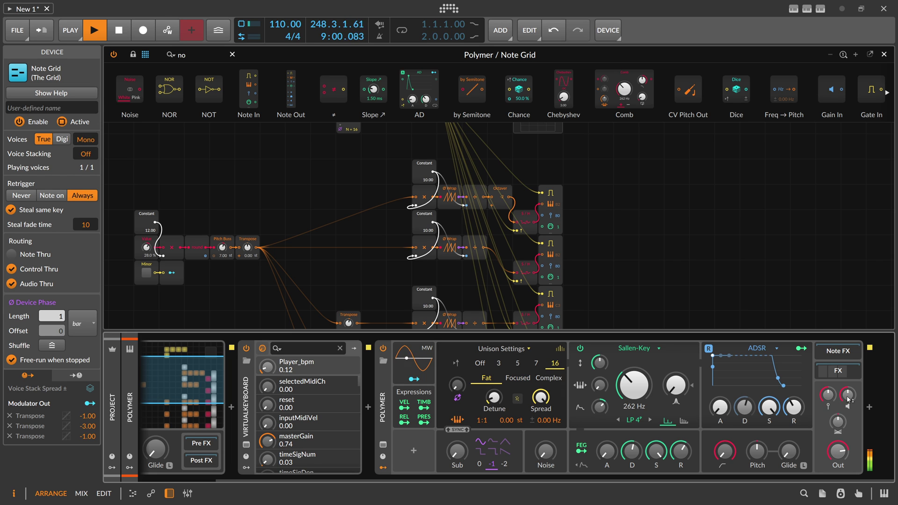
drag(848, 395, 847, 406)
Audition chords by setting the Value knob to 10.3 % and 0.37 % while switching Minor on and off, leaving Minor on.
drag(147, 247, 146, 256)
click(146, 274)
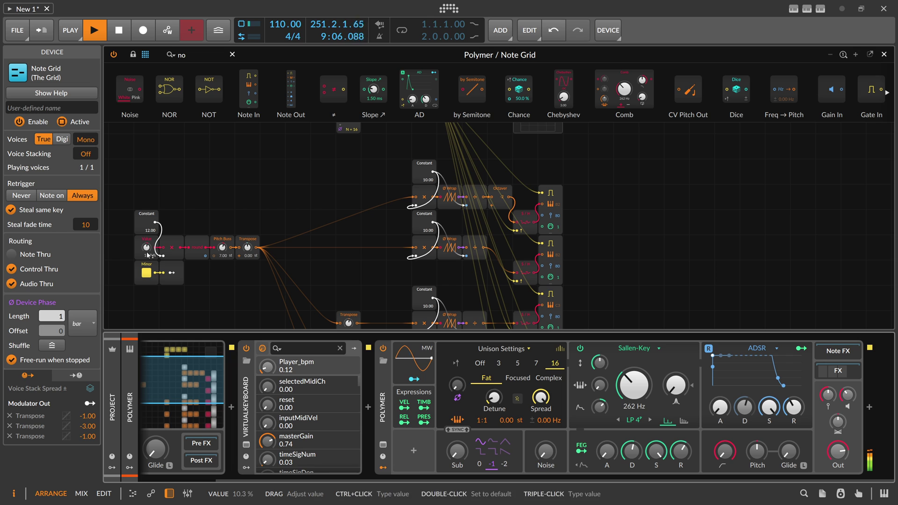
click(147, 272)
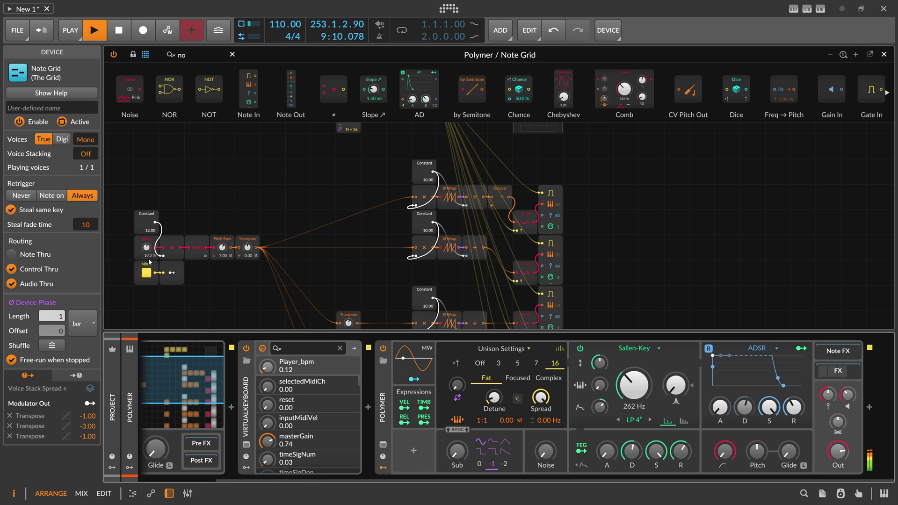
drag(148, 247, 147, 248)
click(147, 273)
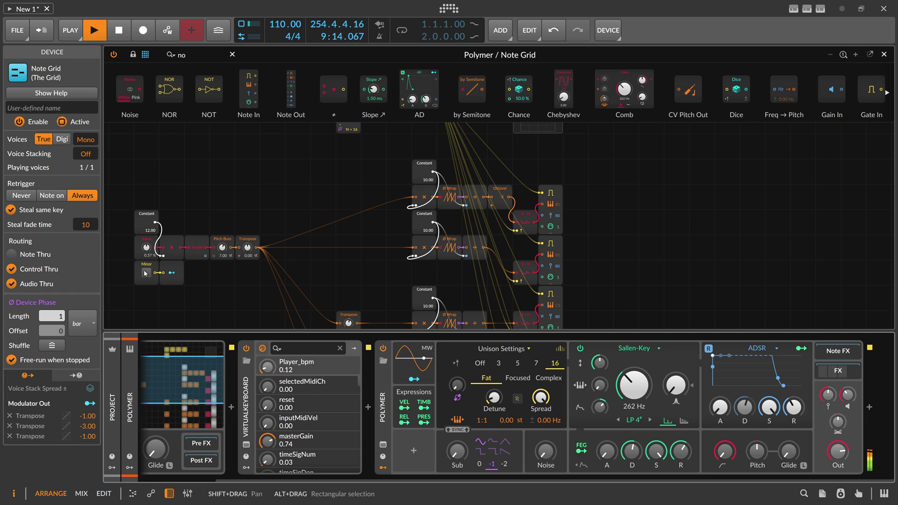
click(145, 272)
Disable the Polymer synthesizer in the device chain.
scroll(166, 276, down, 1)
drag(268, 479, 191, 467)
click(469, 349)
Duplicate the Minor button together with its Modulator Out directly below, and rename the copied button "Sus".
scroll(165, 228, down, 1)
drag(204, 253, 154, 219)
key(ctrl+d)
click(140, 239)
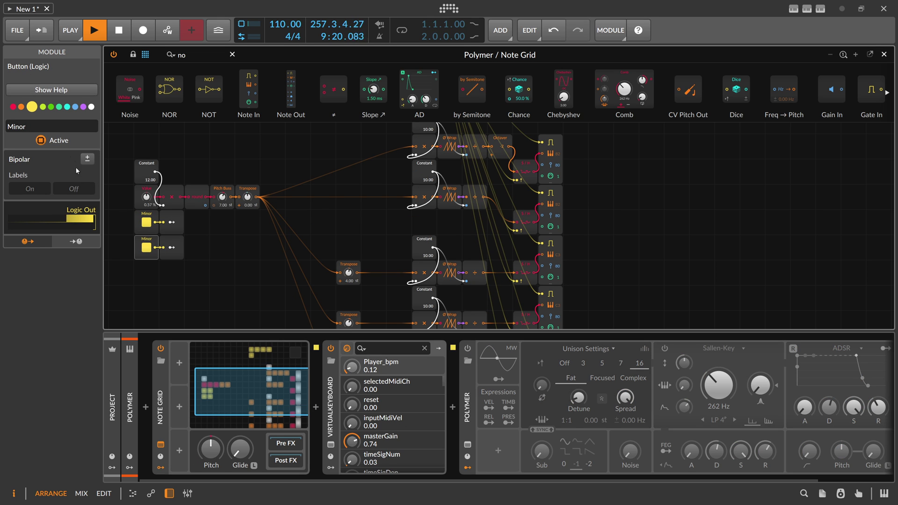
click(51, 126)
text(Sus)
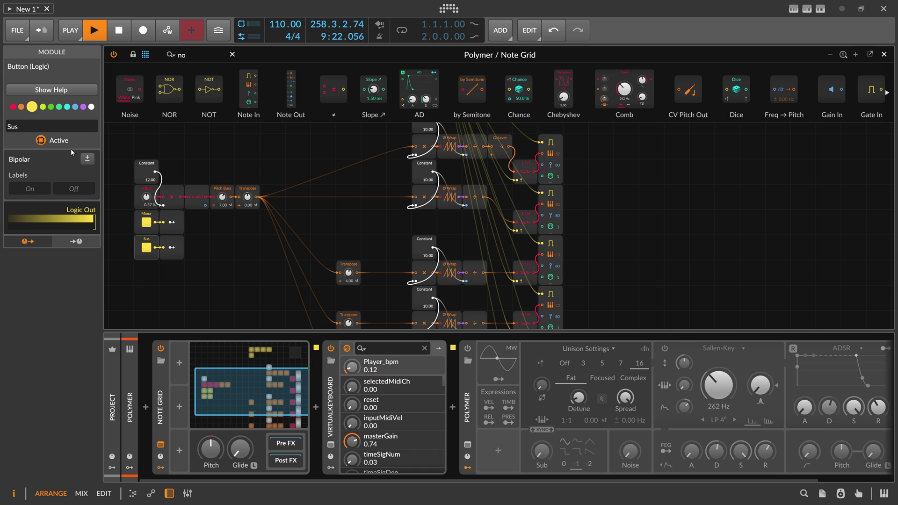
Map the Sus button's Modulator Out to the 4 st voice's Transpose and set the modulation amount to 2.
click(173, 247)
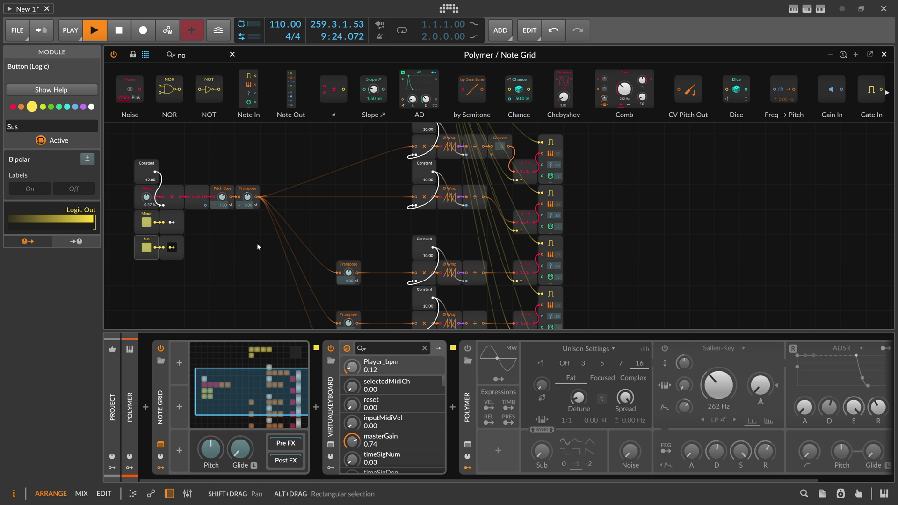
scroll(337, 238, down, 3)
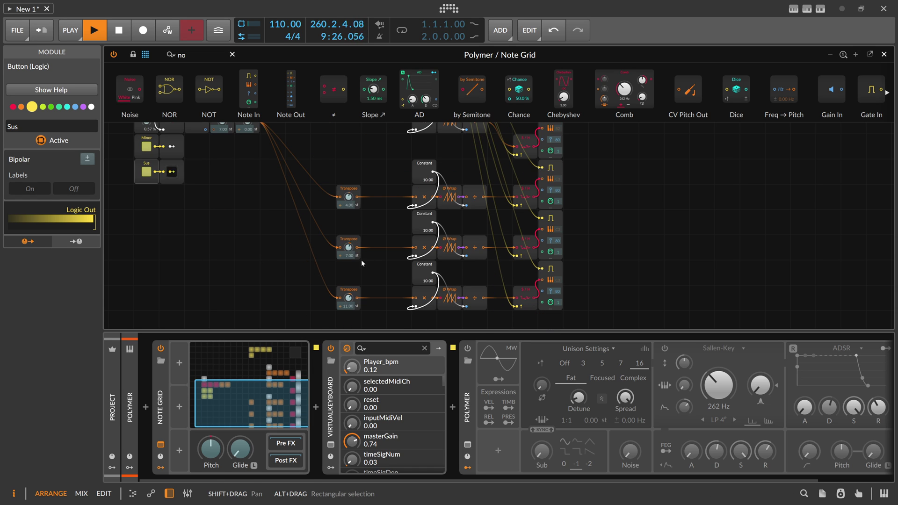
scroll(362, 262, up, 2)
drag(349, 249, 350, 254)
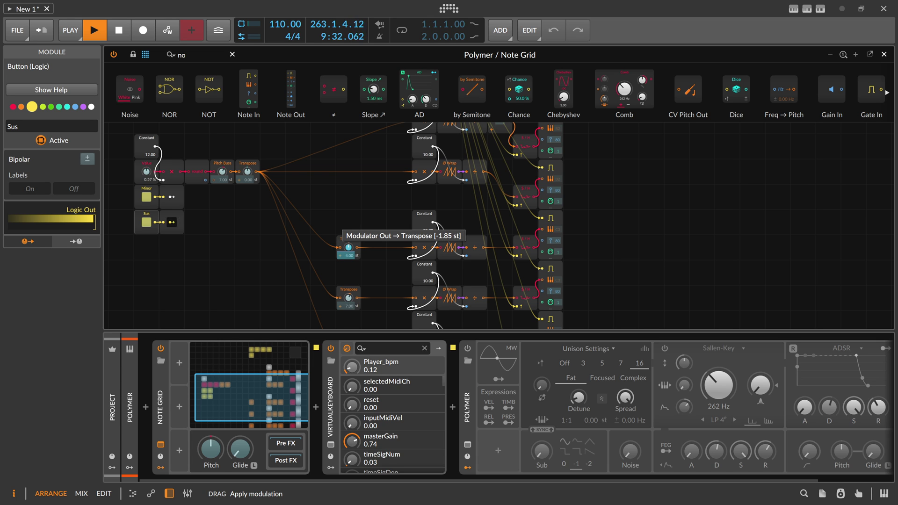
click(178, 215)
double_click(89, 225)
text(2)
key(Return)
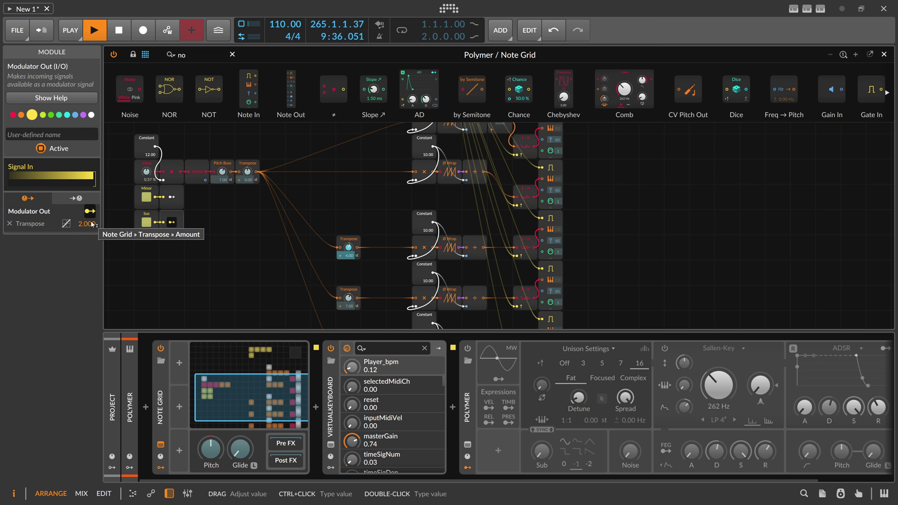
click(173, 224)
Switch off the Minor button, restart playback, and enable Polymer again.
click(172, 197)
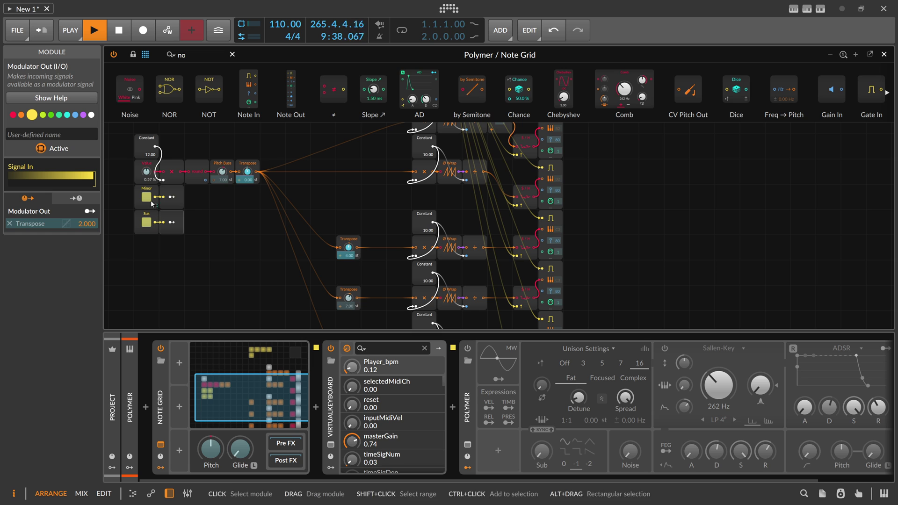
click(171, 197)
click(147, 198)
key(space)
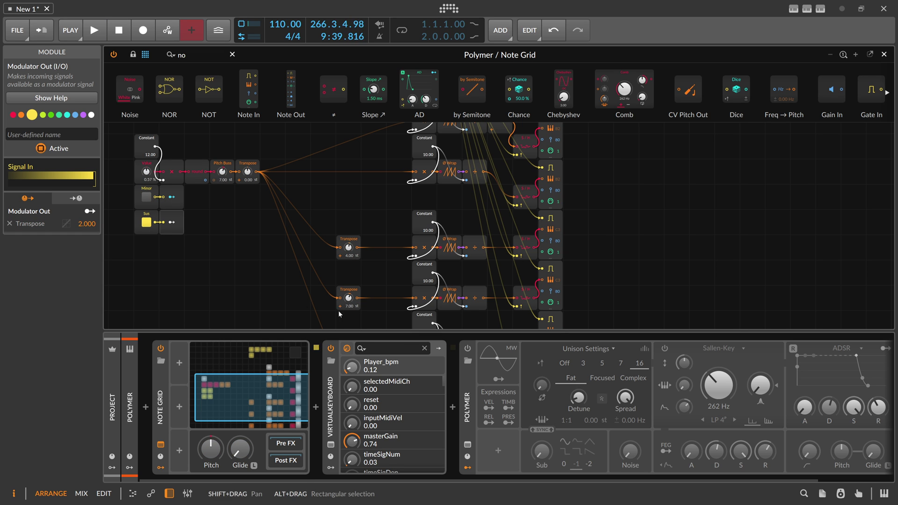
key(space)
click(467, 348)
Audition the Sus and Minor buttons by switching each off and on during playback, ending with only Sus on.
click(147, 223)
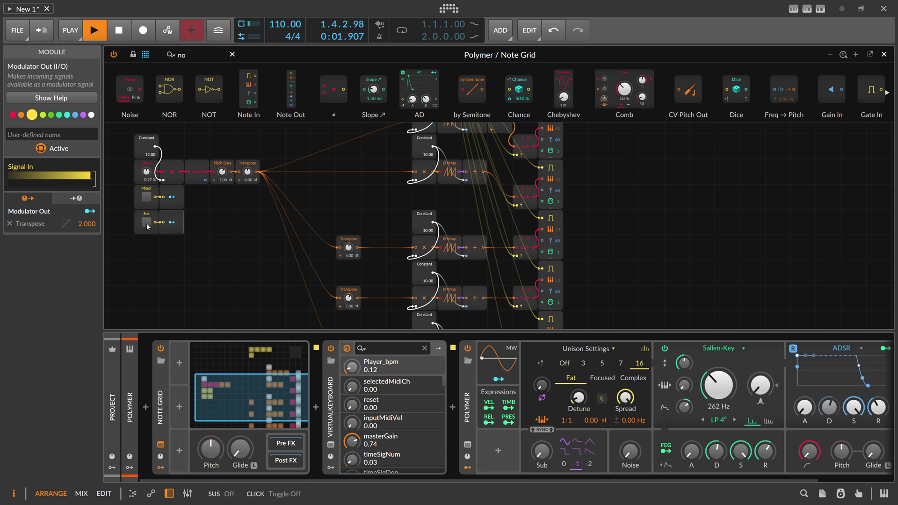
click(147, 199)
click(146, 222)
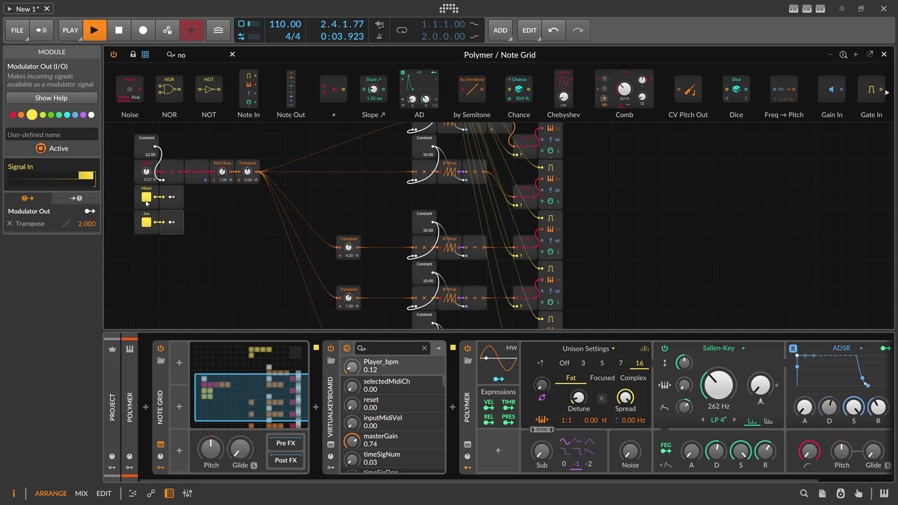
click(146, 199)
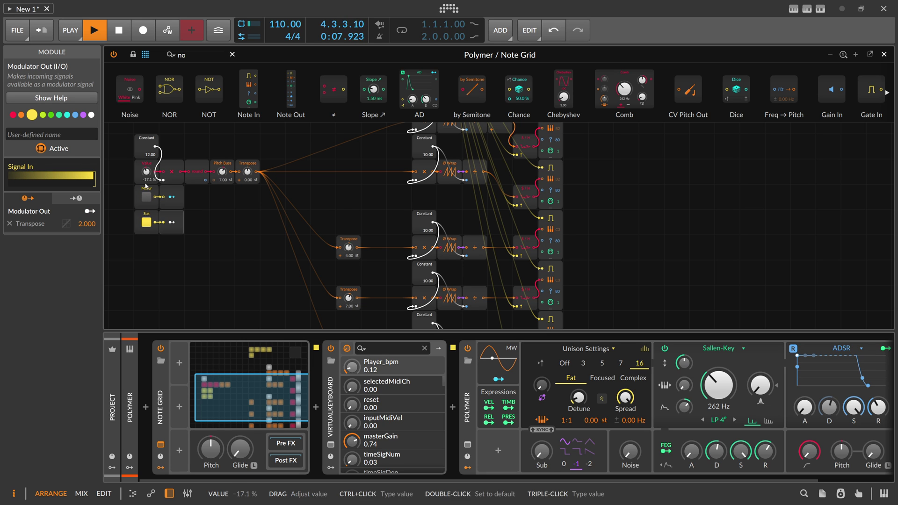
Audition the Minor and Sus buttons alone and together during playback, switch both off, and lower the Value knob to about -21.7 %.
click(171, 217)
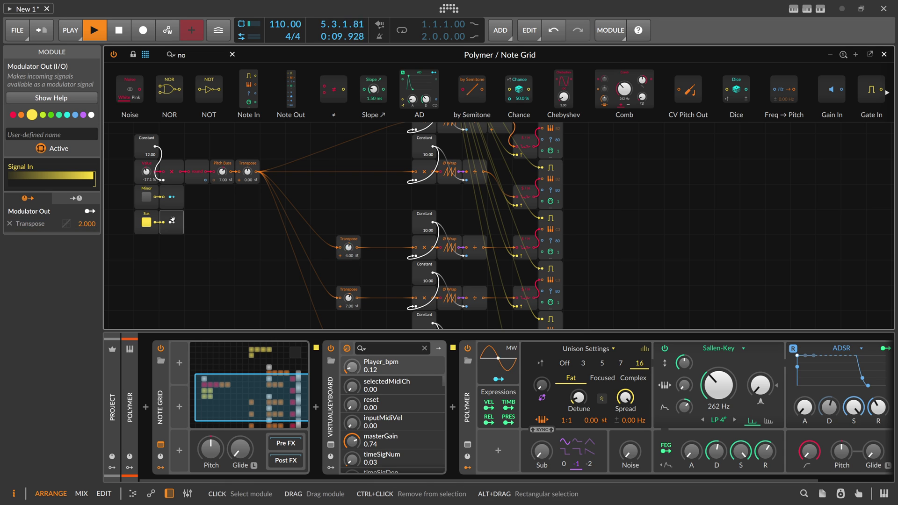
click(147, 197)
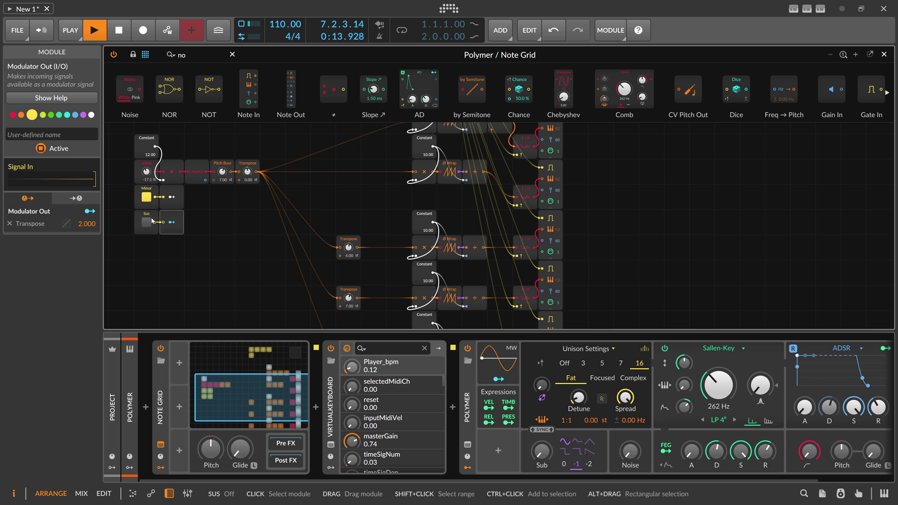
click(146, 223)
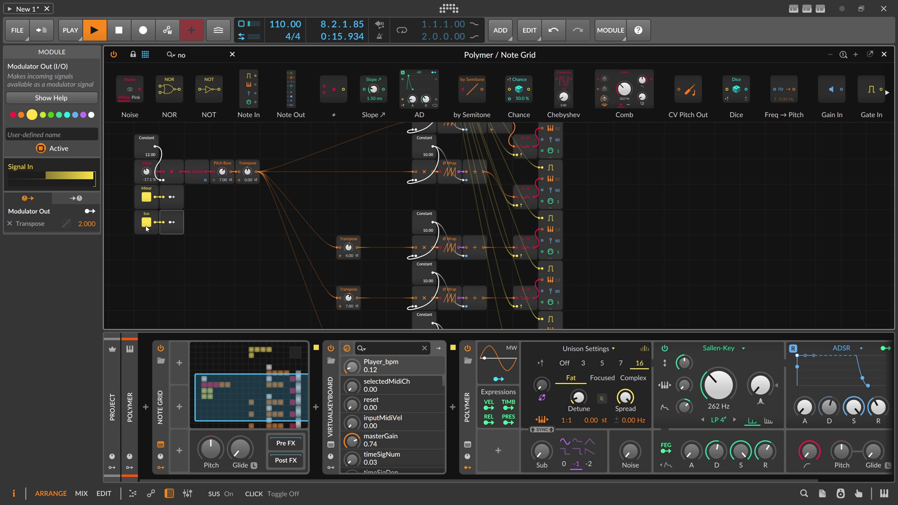
click(146, 223)
click(146, 197)
drag(146, 172, 147, 176)
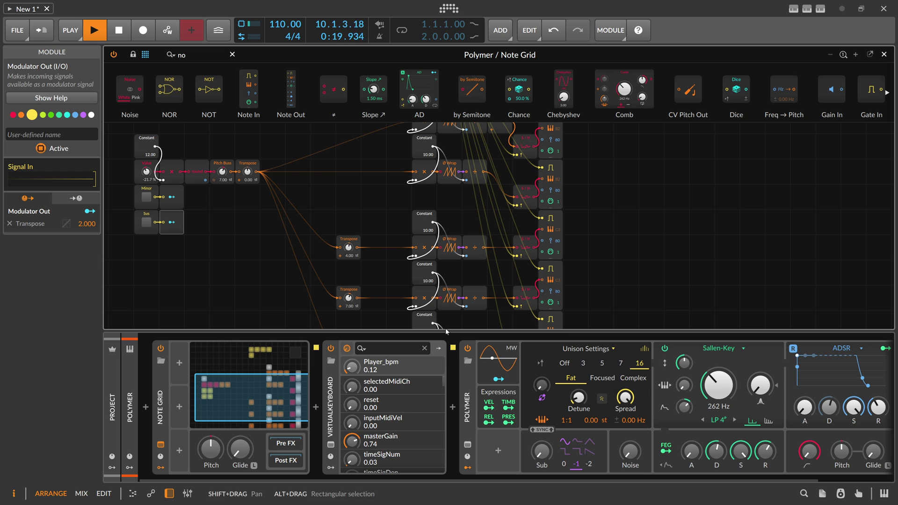
Close and reopen the Note Grid editor, and hide the device chain to give the patch more room.
click(883, 54)
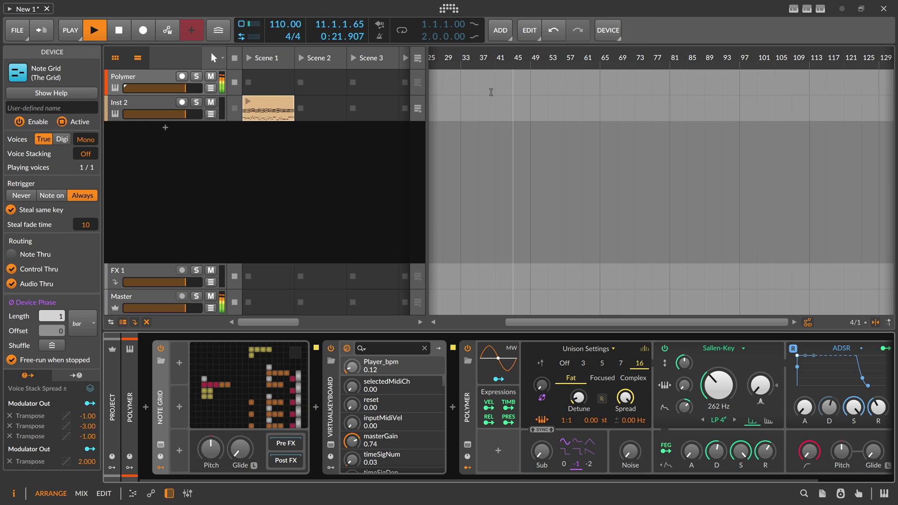
double_click(281, 364)
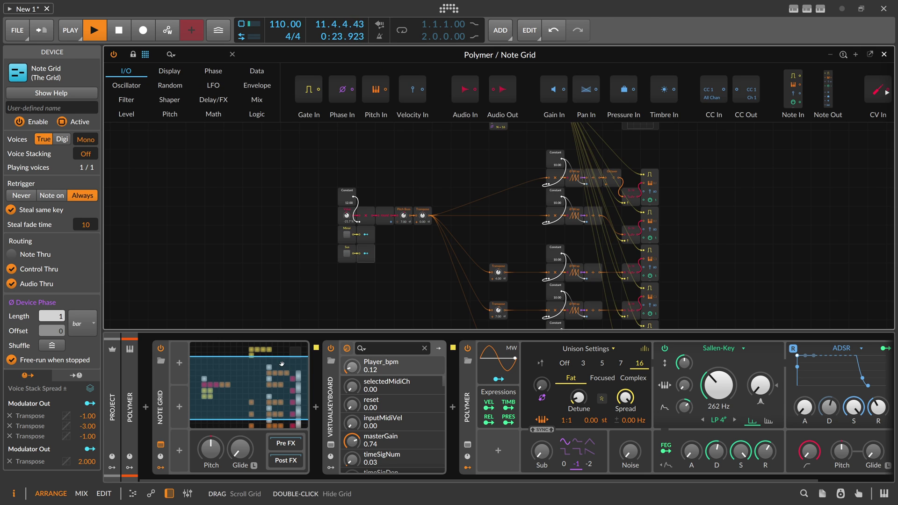
click(169, 493)
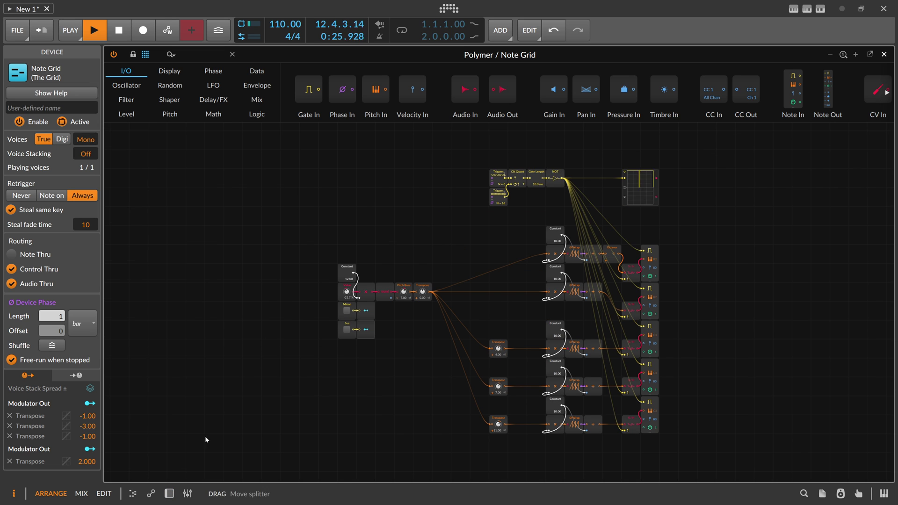
Move the trigger chain and its oscilloscope together so the Triggers modules sit directly above the Constant and Value modules.
drag(268, 374, 218, 349)
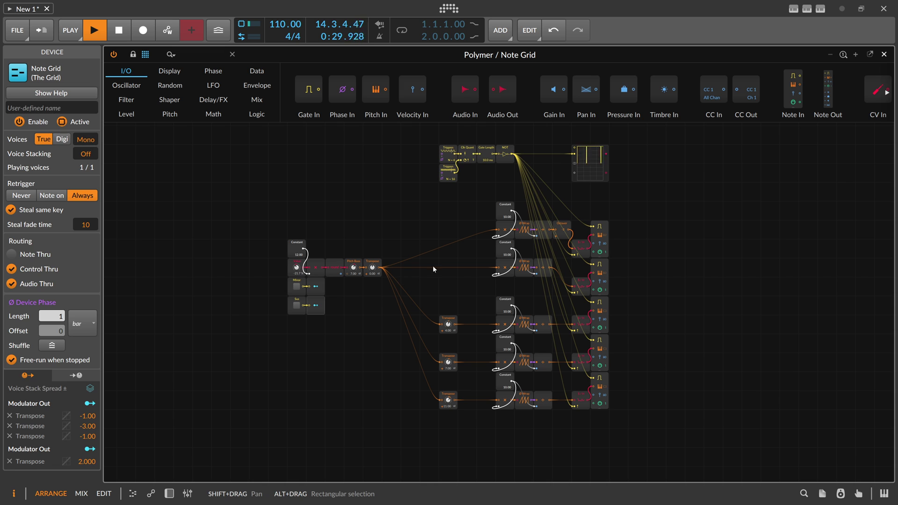
drag(643, 181, 295, 189)
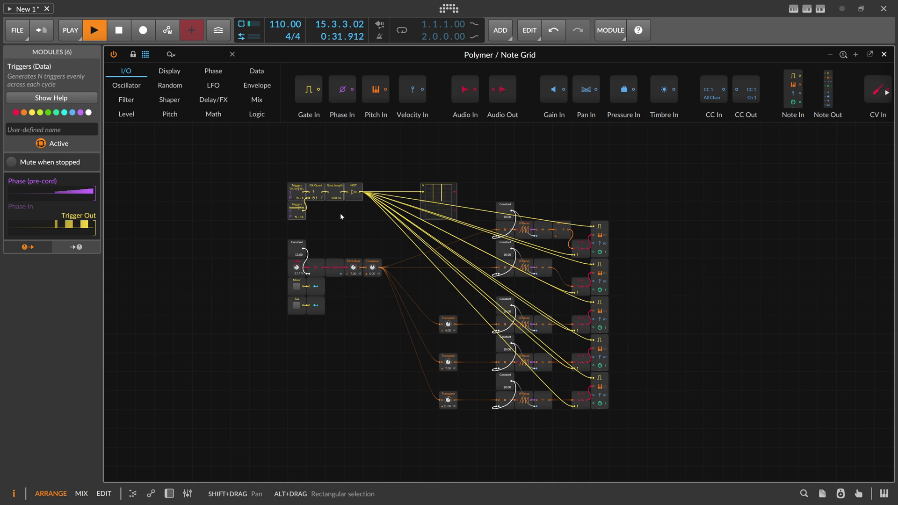
click(367, 242)
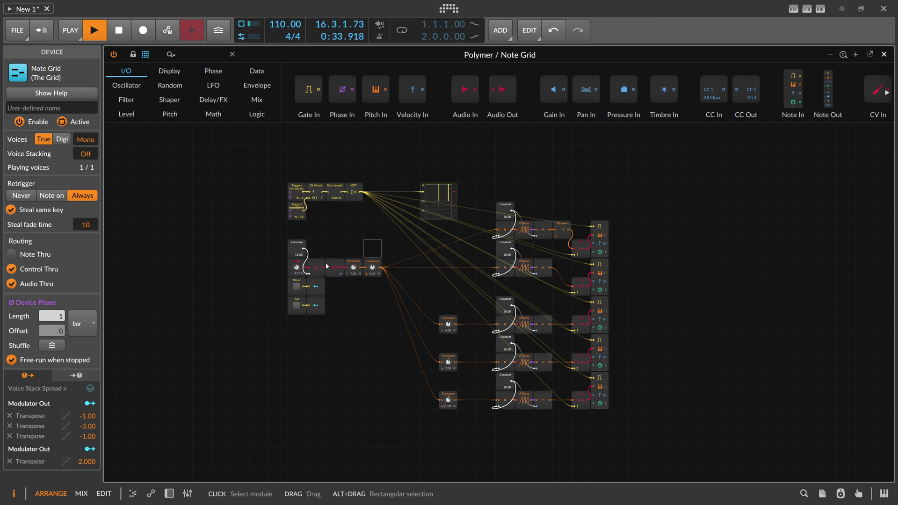